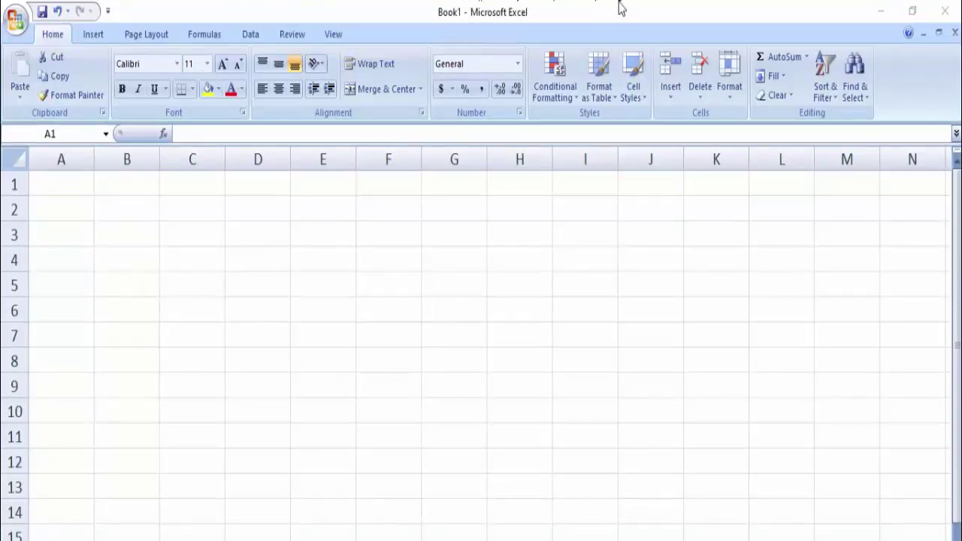
{"action": "left_click_drag", "start_coordinate": [588, 1], "coordinate": [388, 29]}
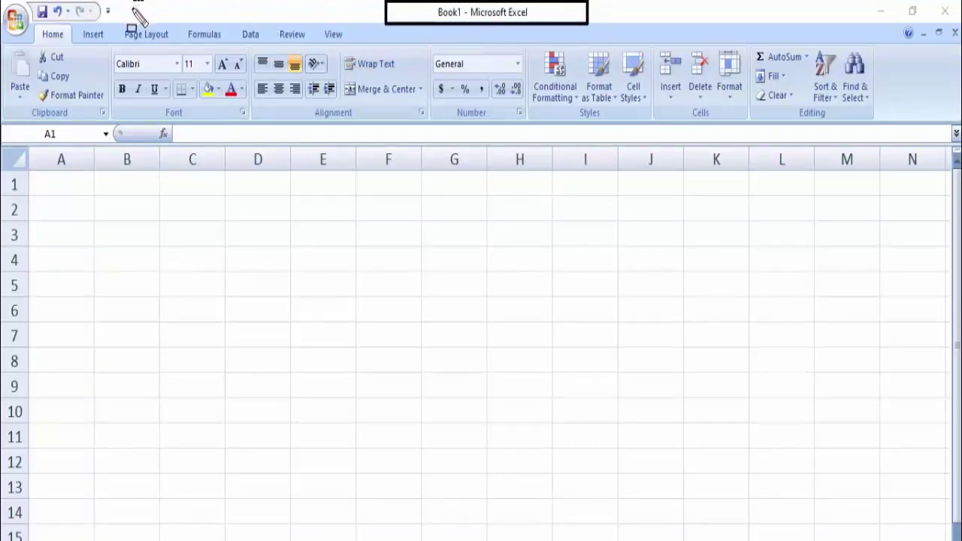
{"action": "left_click_drag", "start_coordinate": [133, 4], "coordinate": [32, 24]}
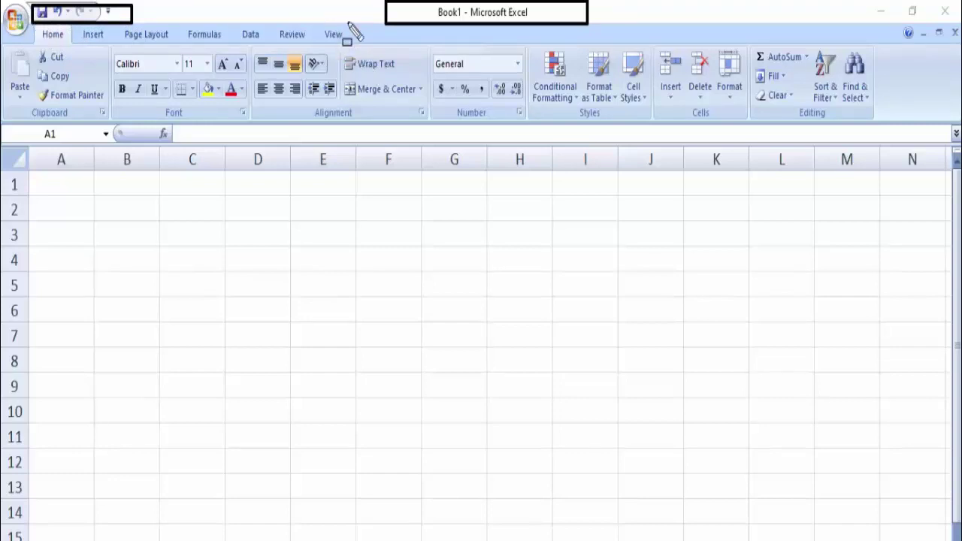
{"action": "mouse_move", "coordinate": [367, 25]}
{"action": "left_mouse_down"}
{"action": "mouse_move", "coordinate": [334, 61]}
{"action": "mouse_move", "coordinate": [126, 60]}
{"action": "mouse_move", "coordinate": [86, 74]}
{"action": "mouse_move", "coordinate": [25, 56]}
{"action": "left_mouse_up"}
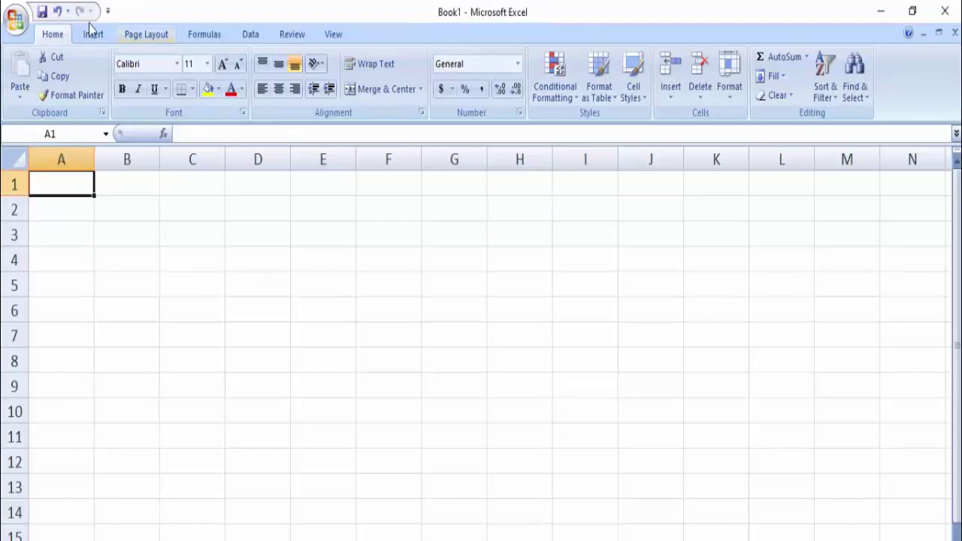
{"action": "left_click", "coordinate": [90, 34]}
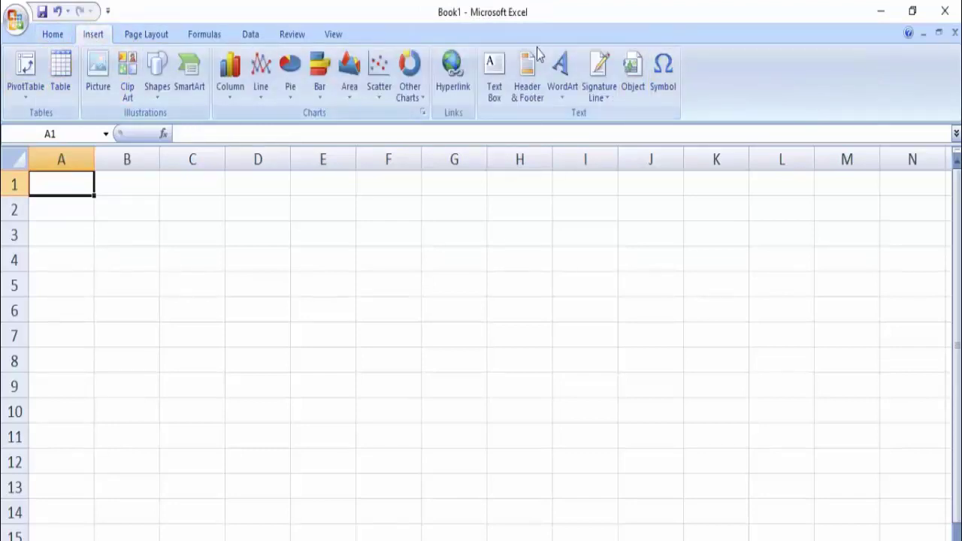
{"action": "left_click", "coordinate": [54, 33]}
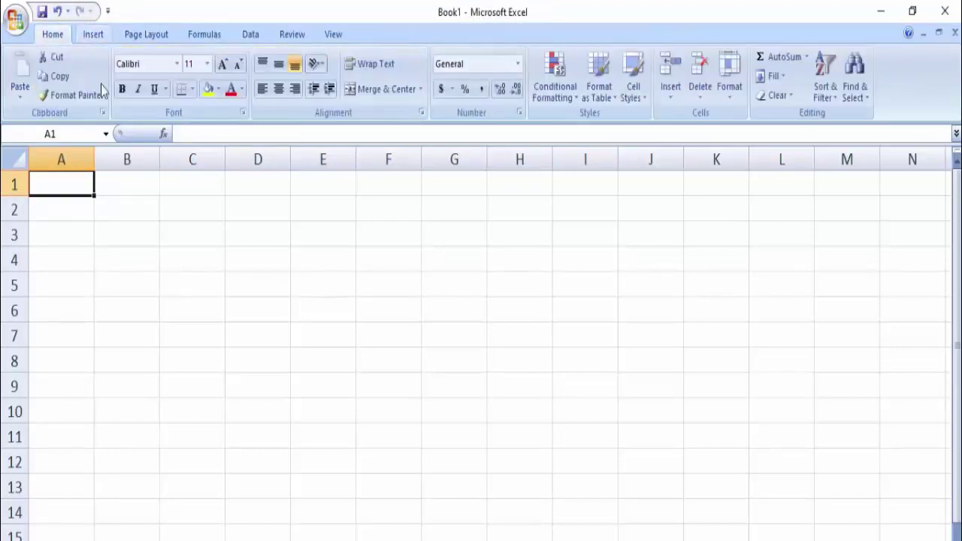
{"action": "left_click", "coordinate": [103, 96]}
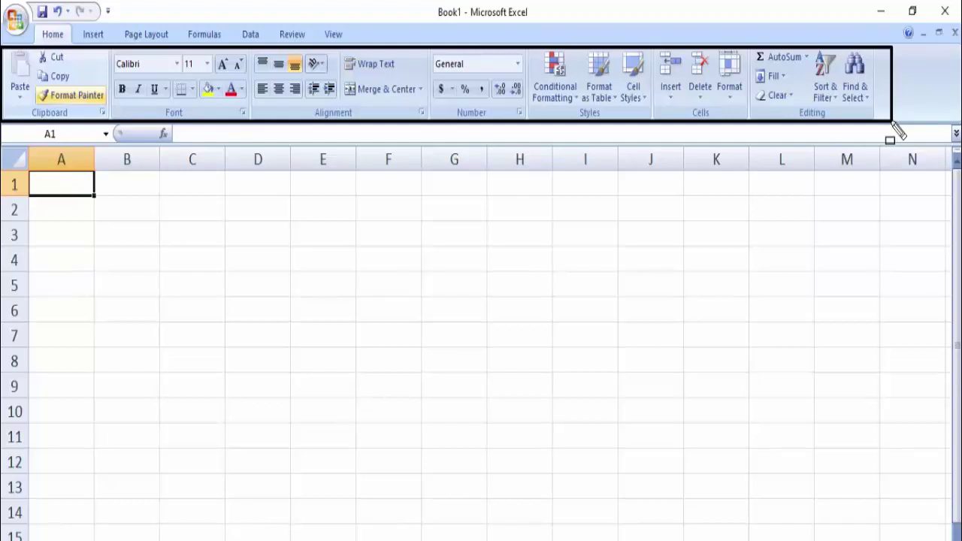
{"action": "left_click", "coordinate": [72, 214]}
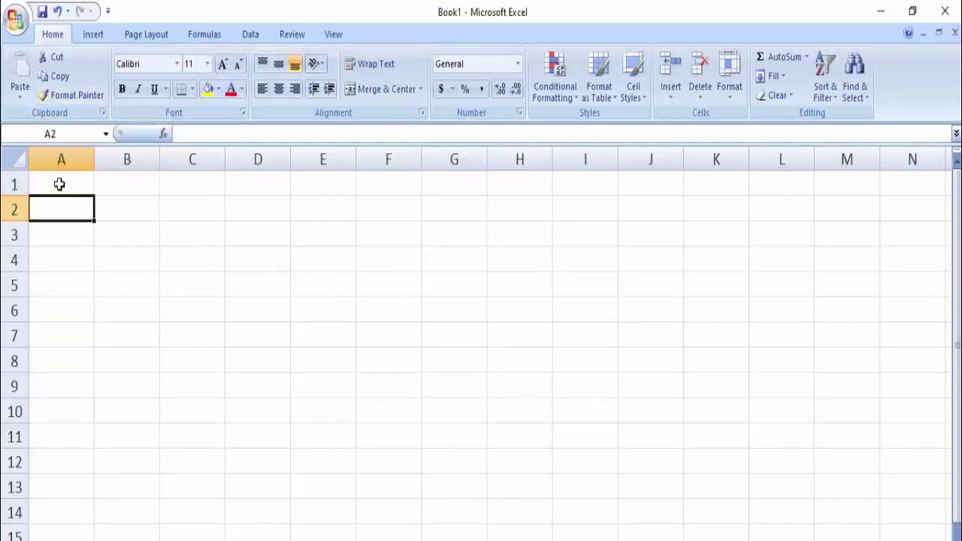
{"action": "left_click", "coordinate": [59, 184]}
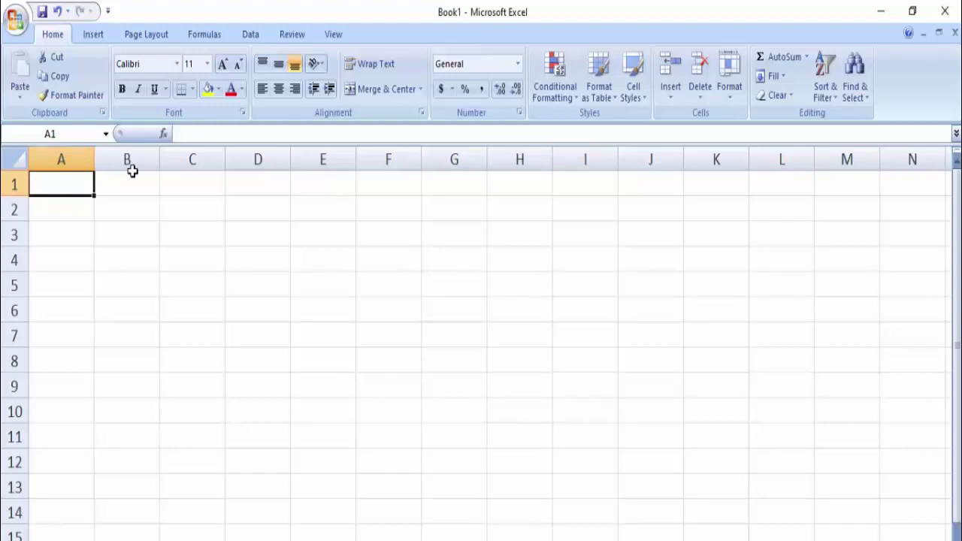
{"action": "left_click", "coordinate": [254, 200]}
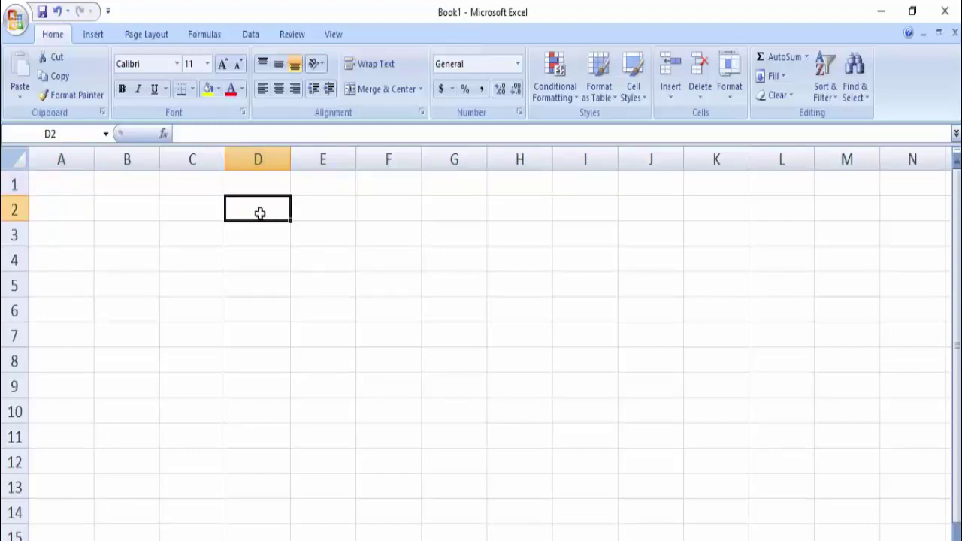
- Enter the number 45 in cell A1 and 85 in cell B1
{"action": "left_click", "coordinate": [41, 183]}
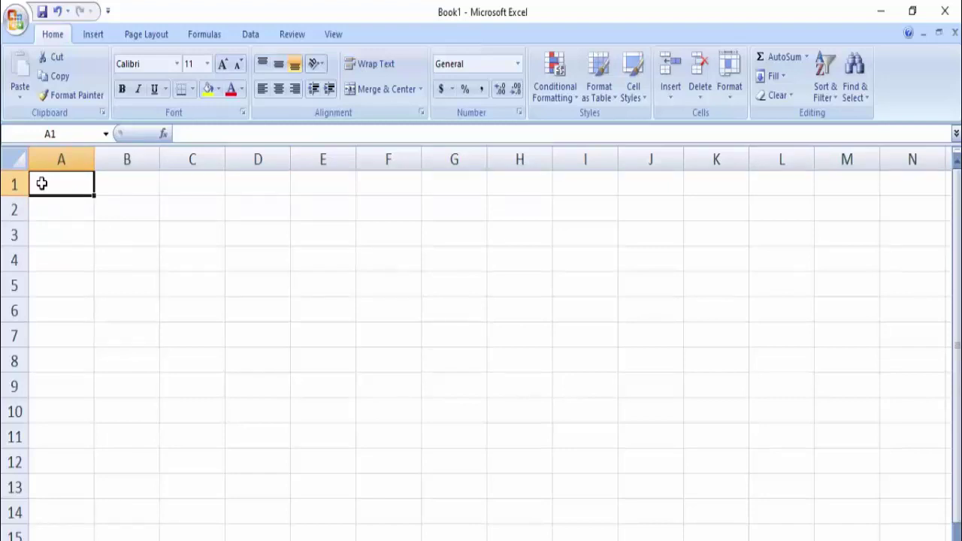
{"action": "type", "text": "45"}
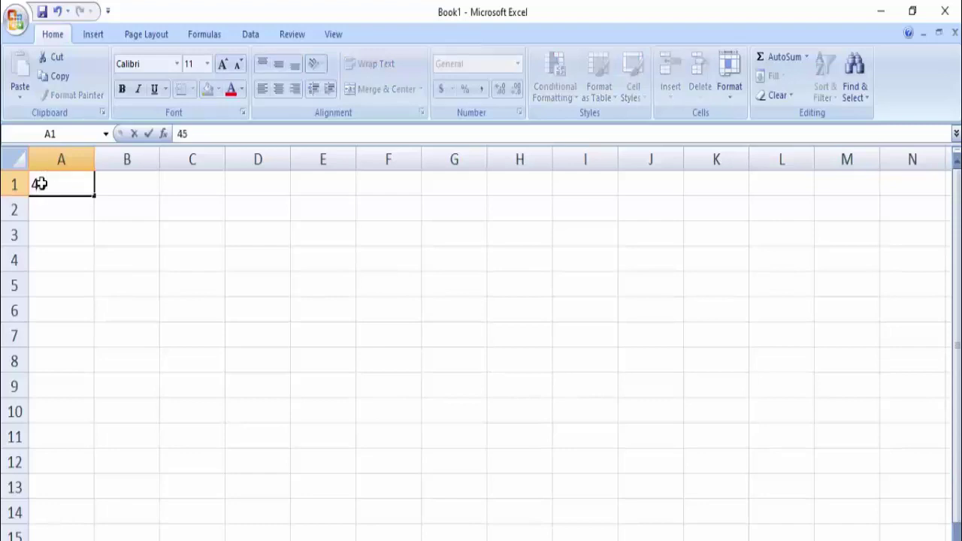
{"action": "key", "text": "Tab"}
{"action": "type", "text": "85"}
{"action": "key", "text": "Tab"}
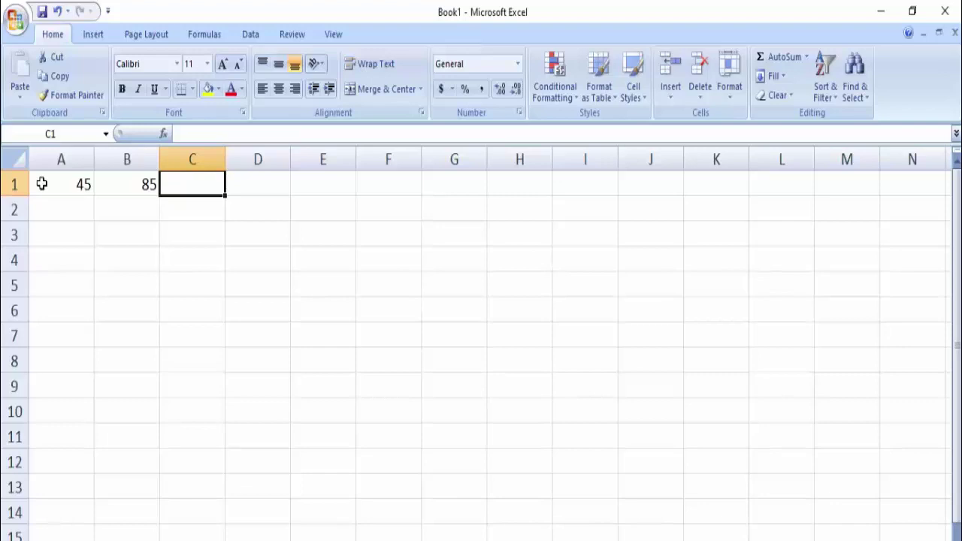
- Enter the formula =A1+B1 in cell C1 to add the two numbers
{"action": "type", "text": "=a"}
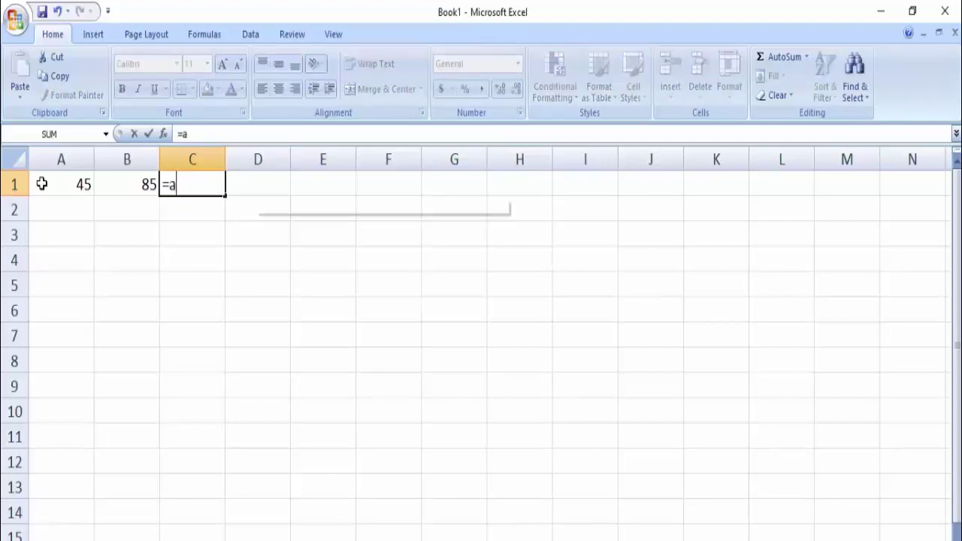
{"action": "type", "text": "1+b1"}
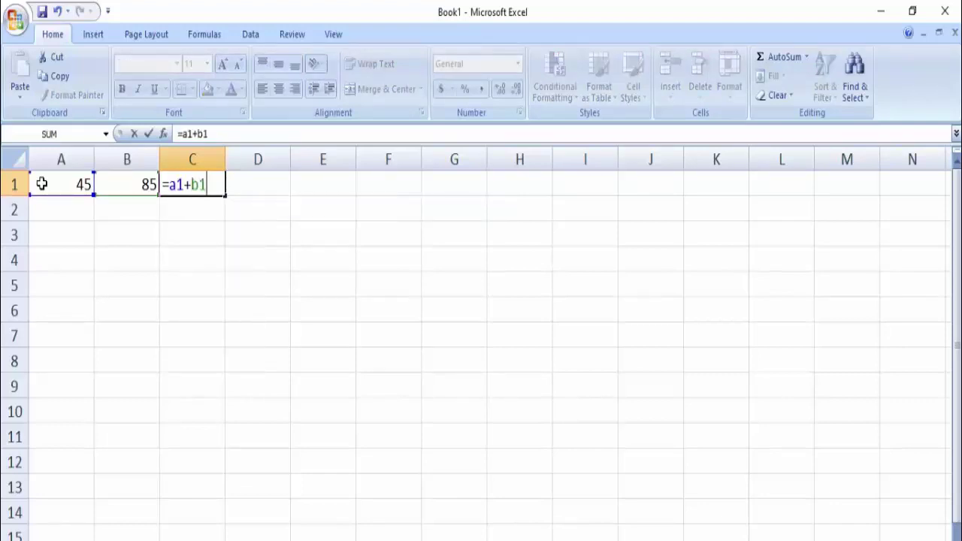
{"action": "key", "text": "Return"}
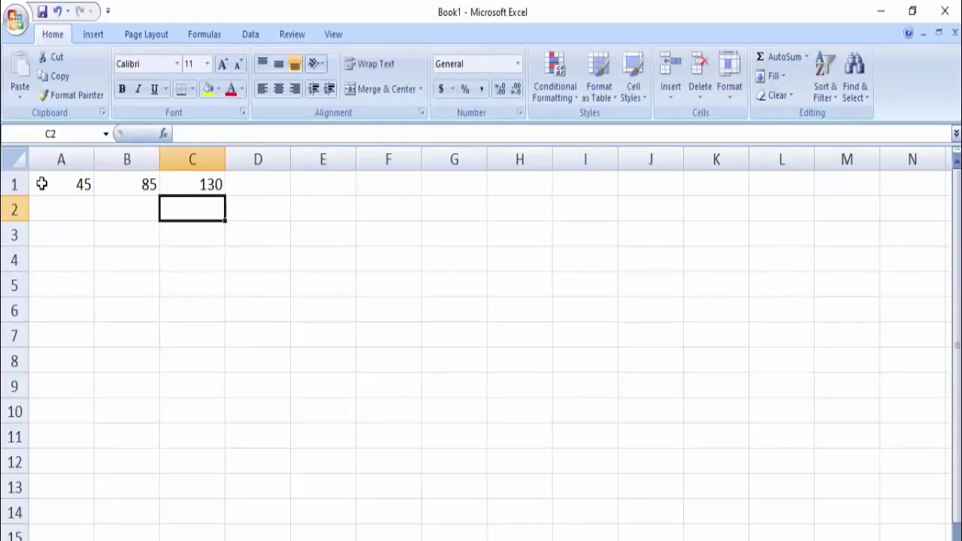
- Clear the contents of cells C1, B1 and A1
{"action": "key", "text": "Up"}
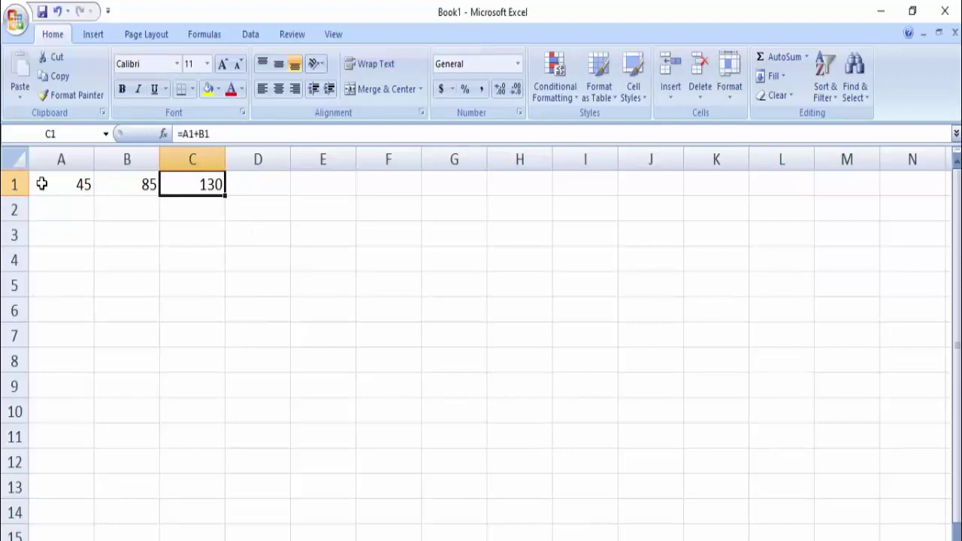
{"action": "key", "text": "BackSpace"}
{"action": "key", "text": "Left"}
{"action": "key", "text": "Delete"}
{"action": "key", "text": "Left"}
{"action": "key", "text": "BackSpace"}
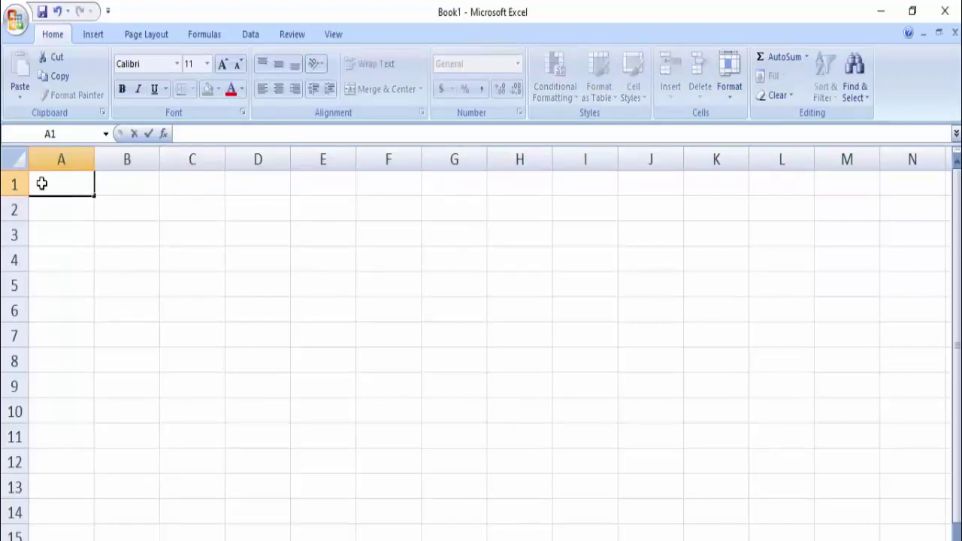
- Undo the clearing of cells A1 to C1, ending with the addition formula restored in C1
{"action": "key", "text": "ctrl+z"}
{"action": "key", "text": "ctrl+z"}
{"action": "left_click", "coordinate": [124, 312]}
{"action": "key", "text": "ctrl+z"}
{"action": "key", "text": "ctrl+z"}
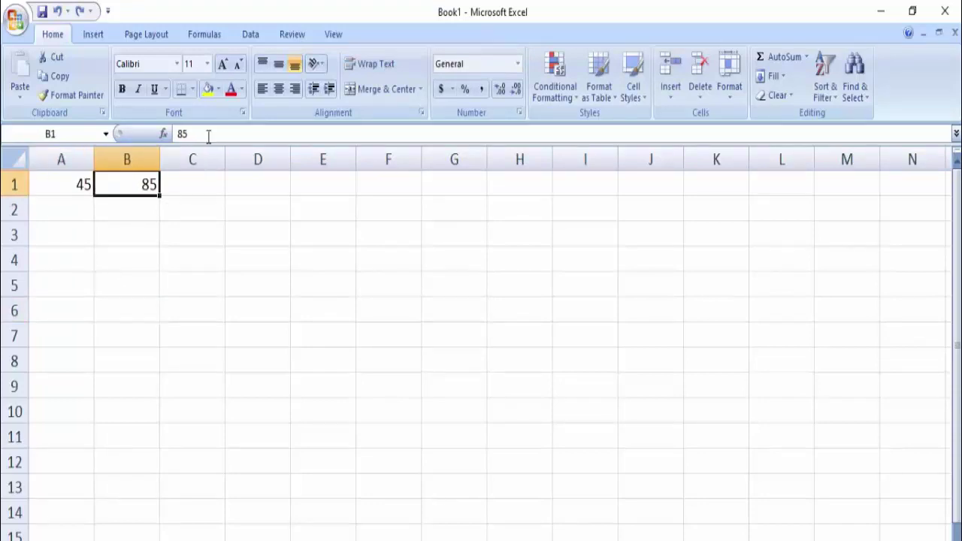
{"action": "key", "text": "ctrl+y"}
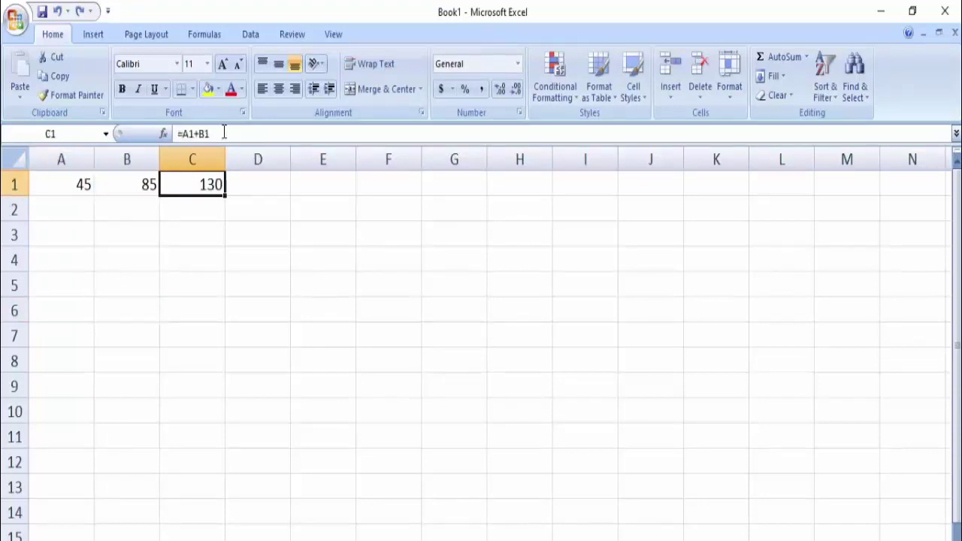
- View the formula behind cell C1, briefly expanding the formula bar and collapsing it again
{"action": "left_click", "coordinate": [209, 262]}
{"action": "left_click", "coordinate": [194, 188]}
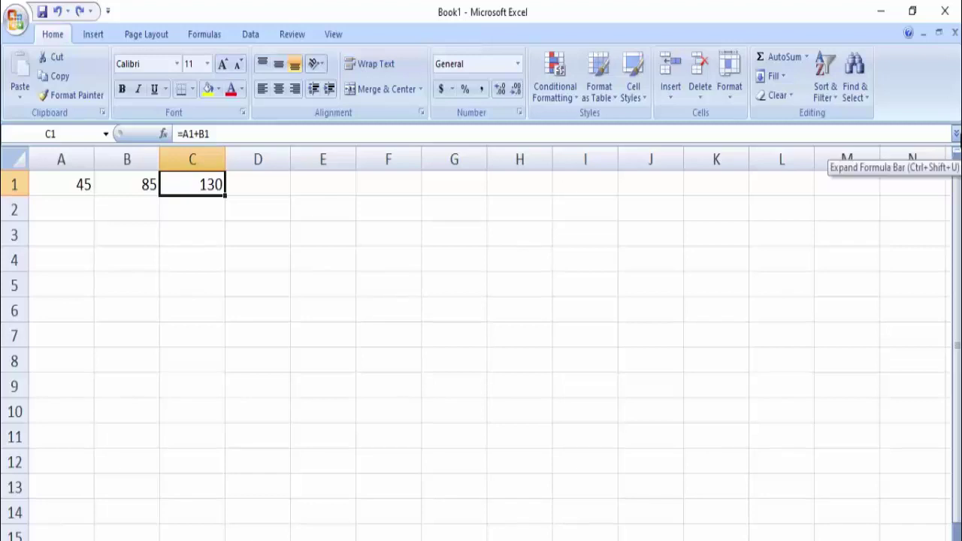
{"action": "left_click", "coordinate": [957, 135]}
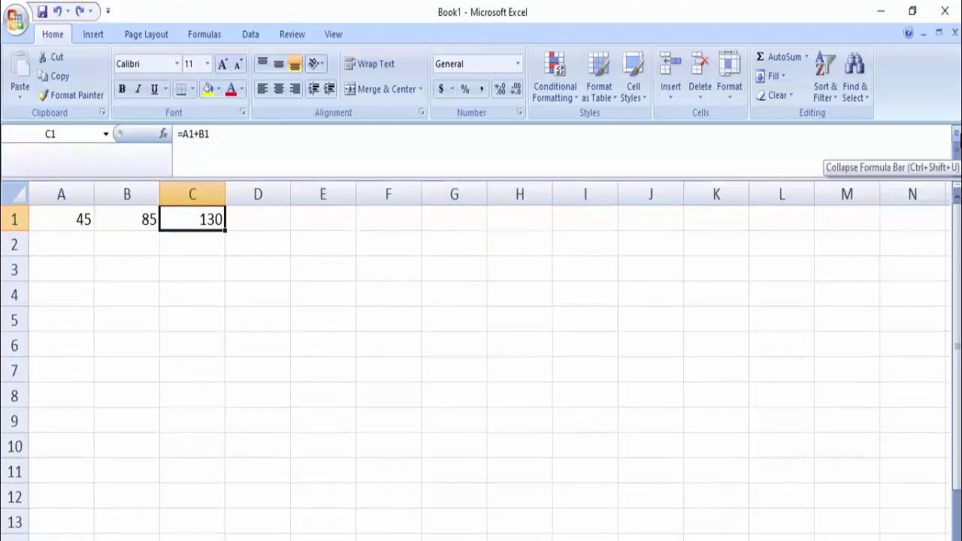
{"action": "left_click", "coordinate": [957, 135]}
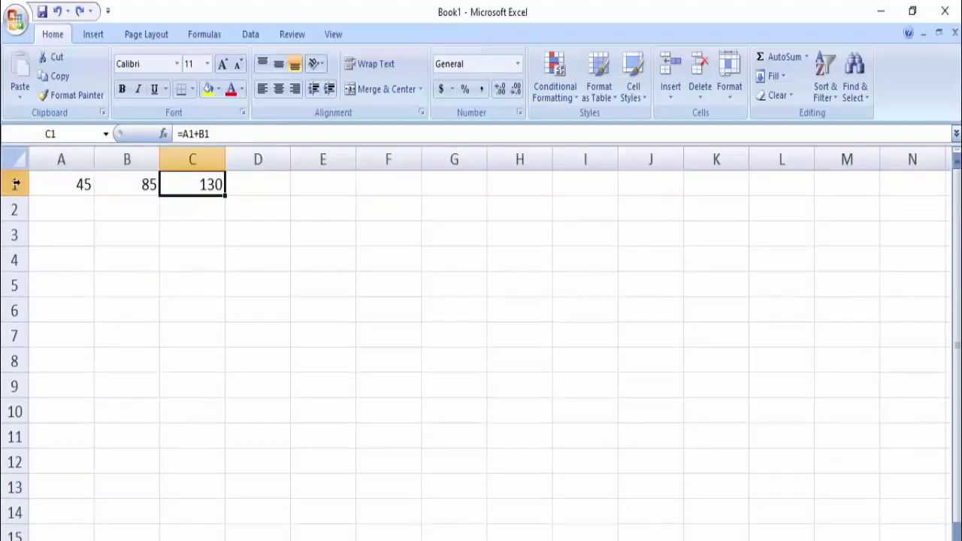
- Highlight the whole of column A, return to cell A1, and highlight the whole of row 1
{"action": "left_click", "coordinate": [60, 155]}
{"action": "left_click", "coordinate": [61, 186]}
{"action": "left_click", "coordinate": [66, 151]}
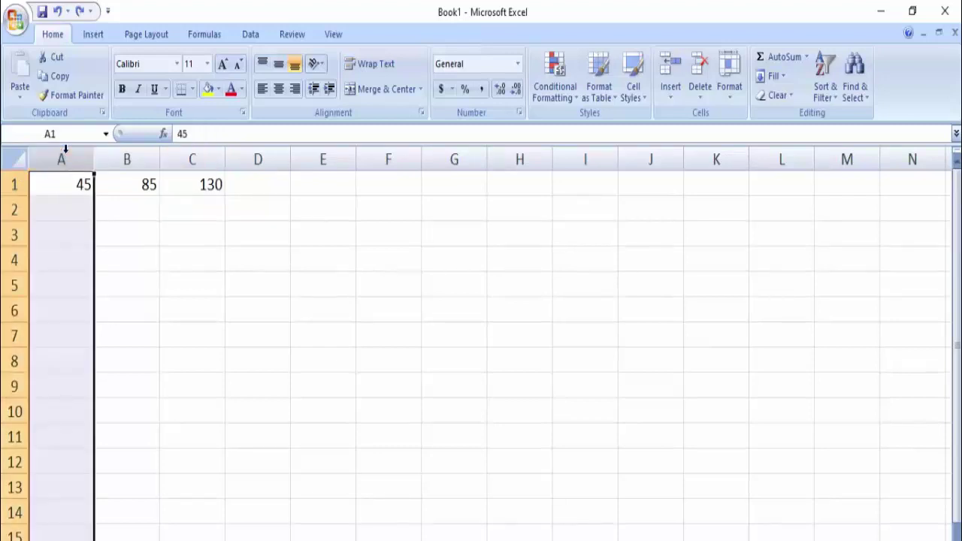
{"action": "left_click", "coordinate": [63, 179]}
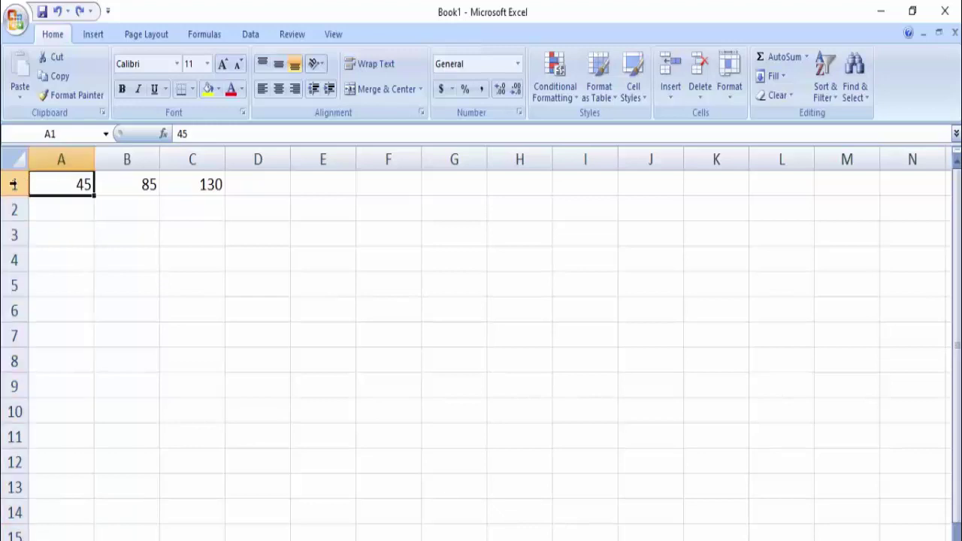
{"action": "key", "text": "shift+space"}
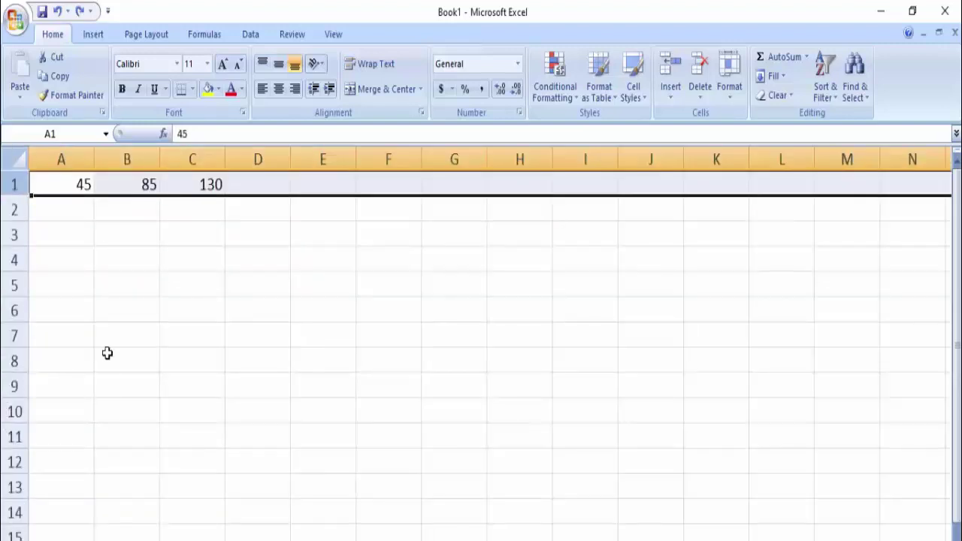
- Enter the text "workbook" in cell A4
{"action": "left_click", "coordinate": [49, 259]}
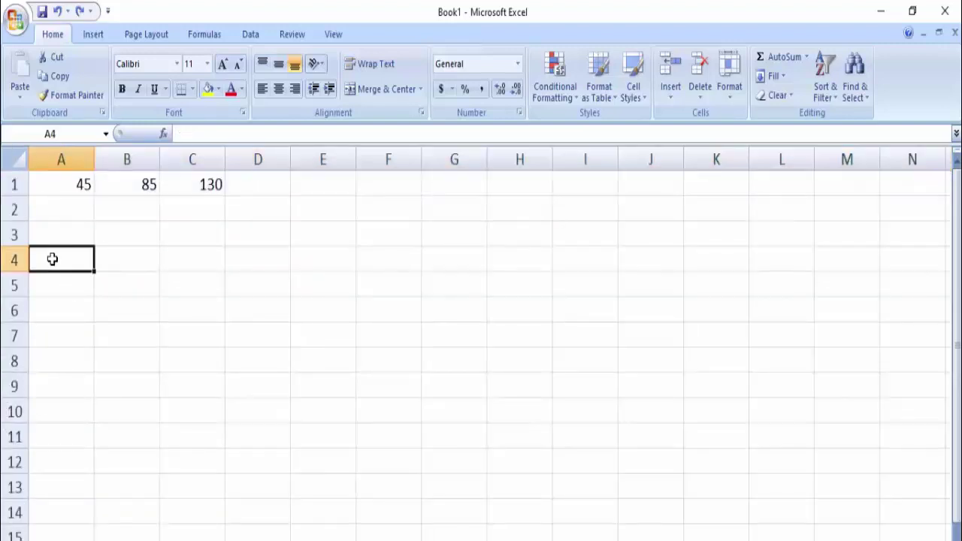
{"action": "type", "text": "works"}
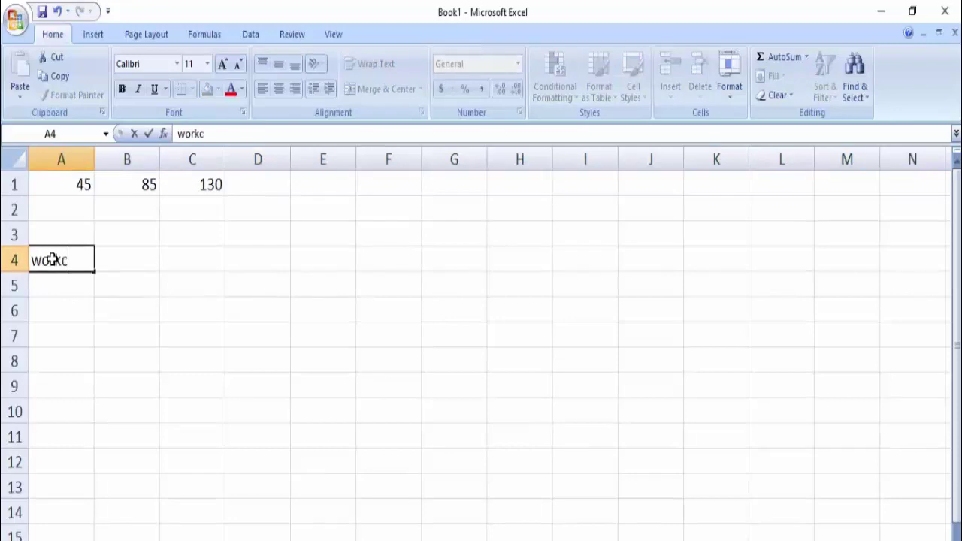
{"action": "key", "text": "BackSpace"}
{"action": "type", "text": "book"}
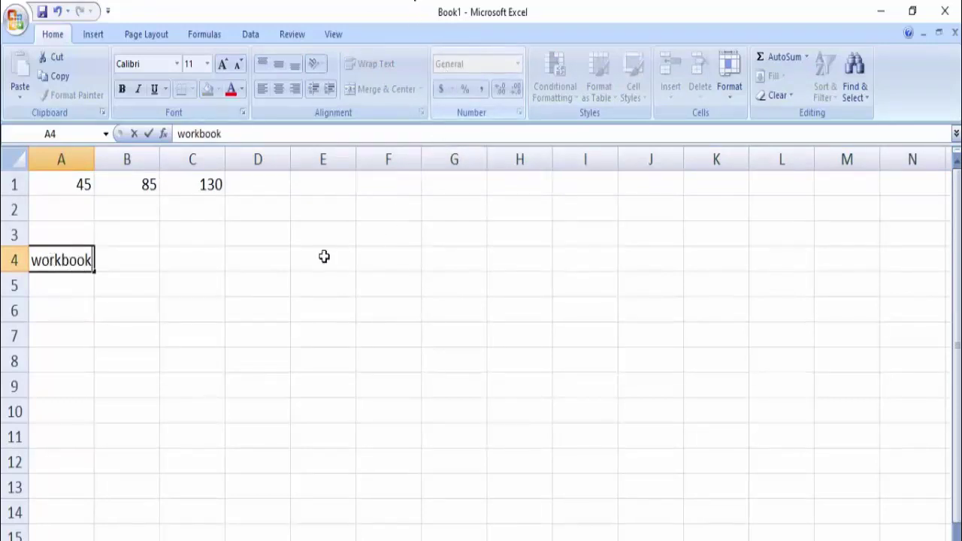
{"action": "left_click", "coordinate": [89, 310]}
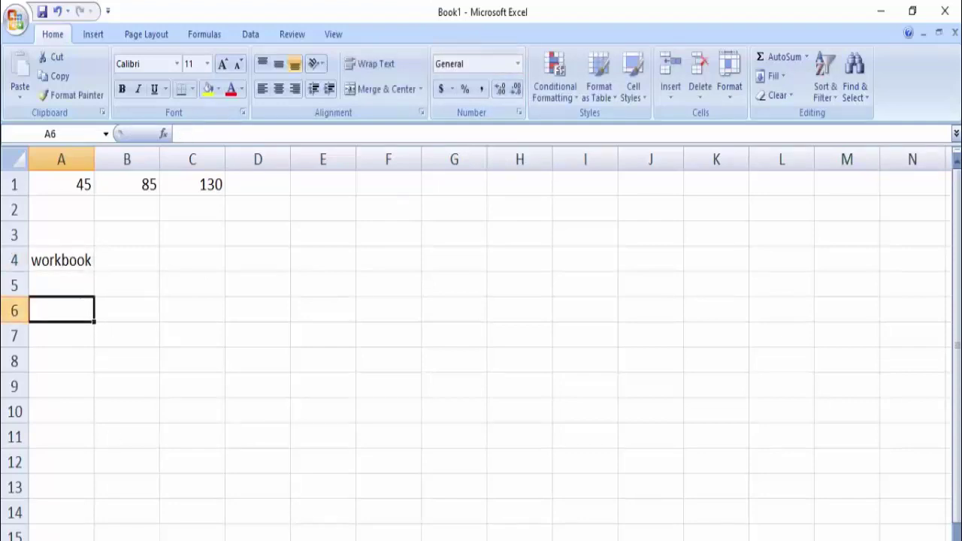
{"action": "left_click", "coordinate": [64, 182]}
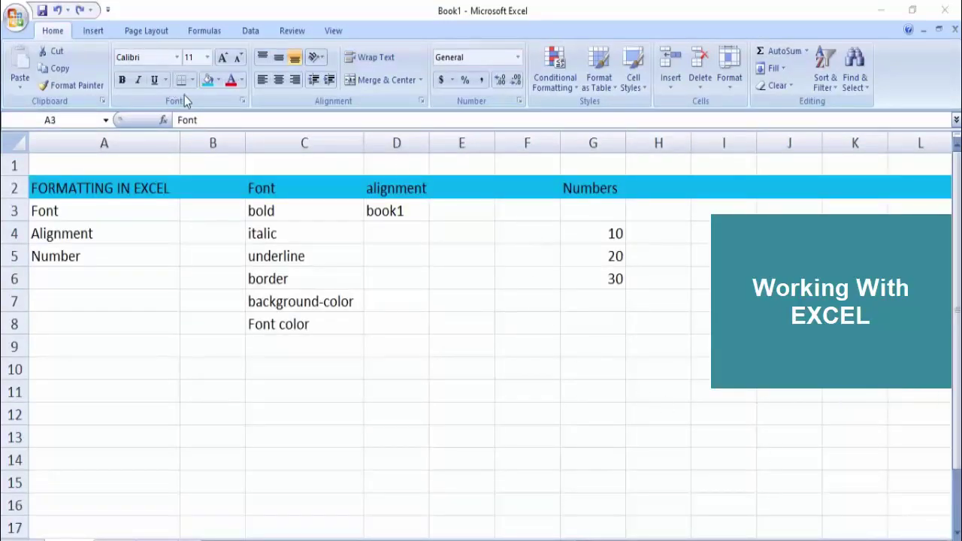
- Try bold formatting on the word "bold" in cell C3 and switch it off again
{"action": "left_click", "coordinate": [269, 213]}
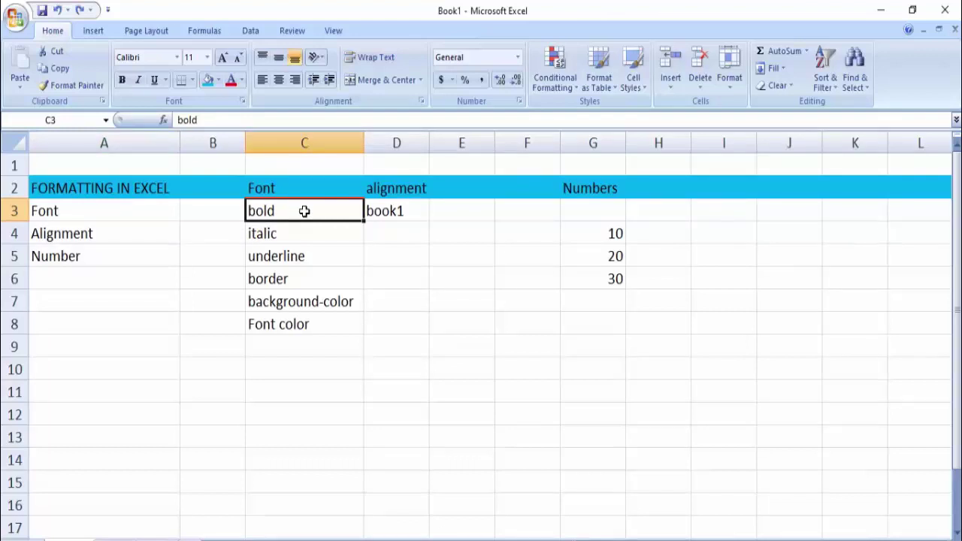
{"action": "left_click", "coordinate": [123, 83]}
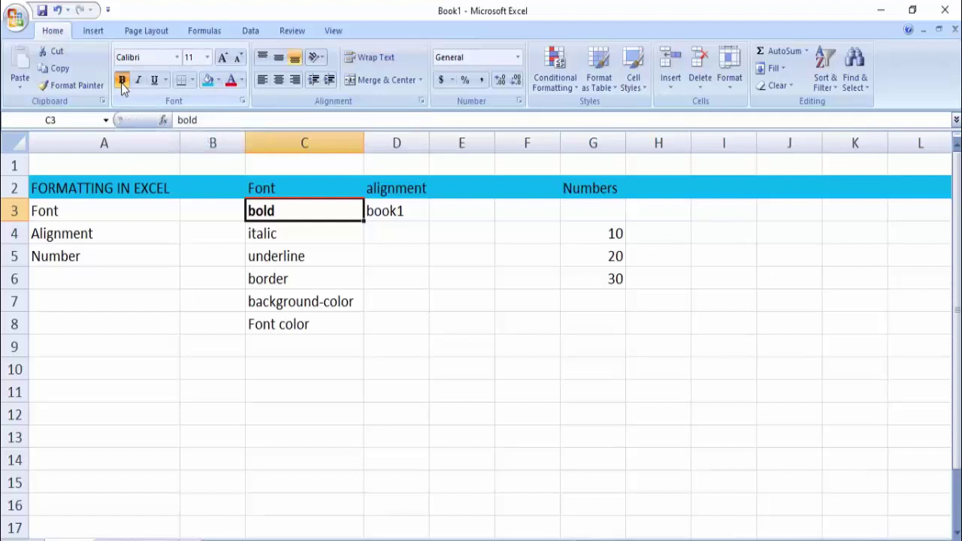
{"action": "left_click", "coordinate": [122, 83]}
{"action": "left_click", "coordinate": [122, 83]}
{"action": "left_click", "coordinate": [123, 82]}
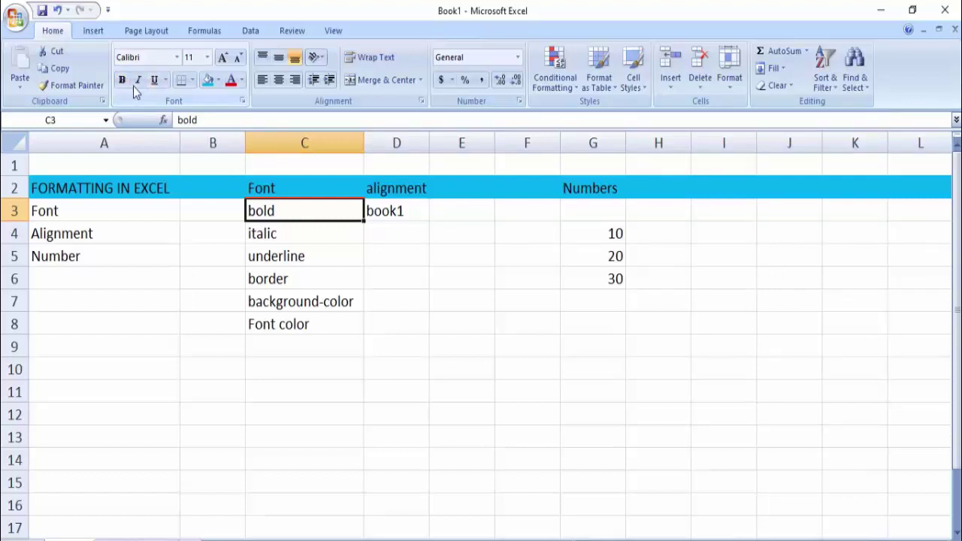
- Apply italic formatting to the word "italic" in cell C4
{"action": "left_click", "coordinate": [279, 231]}
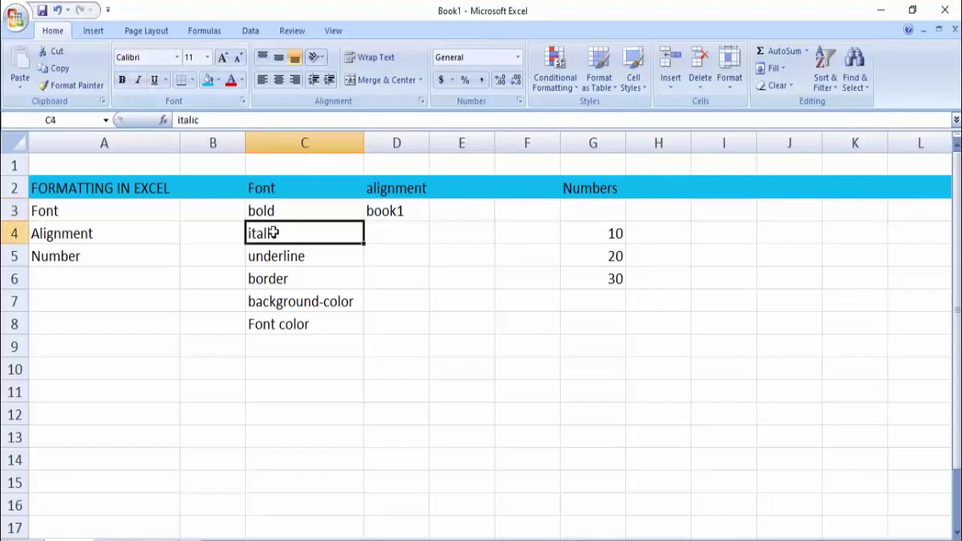
{"action": "left_click", "coordinate": [139, 83]}
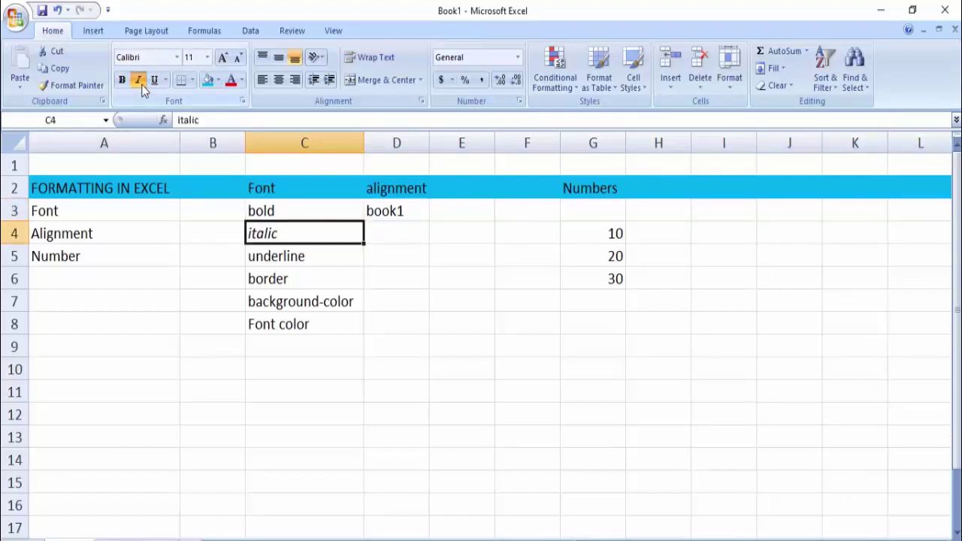
- Toggle italic formatting off and on several times for the word "italic" in cell C4, ending with it off
{"action": "left_click", "coordinate": [139, 83]}
{"action": "left_click", "coordinate": [139, 83]}
{"action": "left_click", "coordinate": [139, 83]}
{"action": "left_click", "coordinate": [139, 83]}
{"action": "left_click", "coordinate": [139, 83]}
- Try single and double underline on the word "underline" in cell C5 and undo both
{"action": "left_click", "coordinate": [286, 257]}
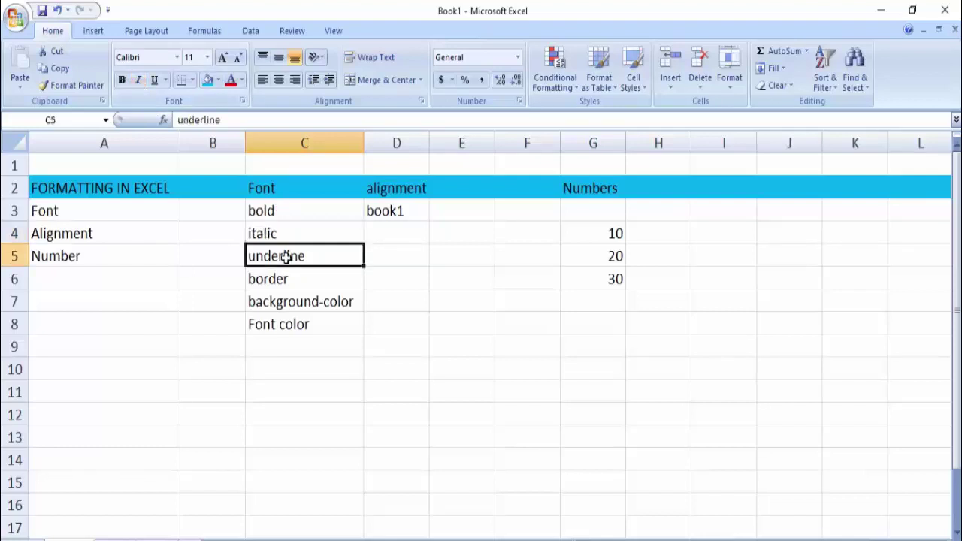
{"action": "left_click", "coordinate": [156, 80]}
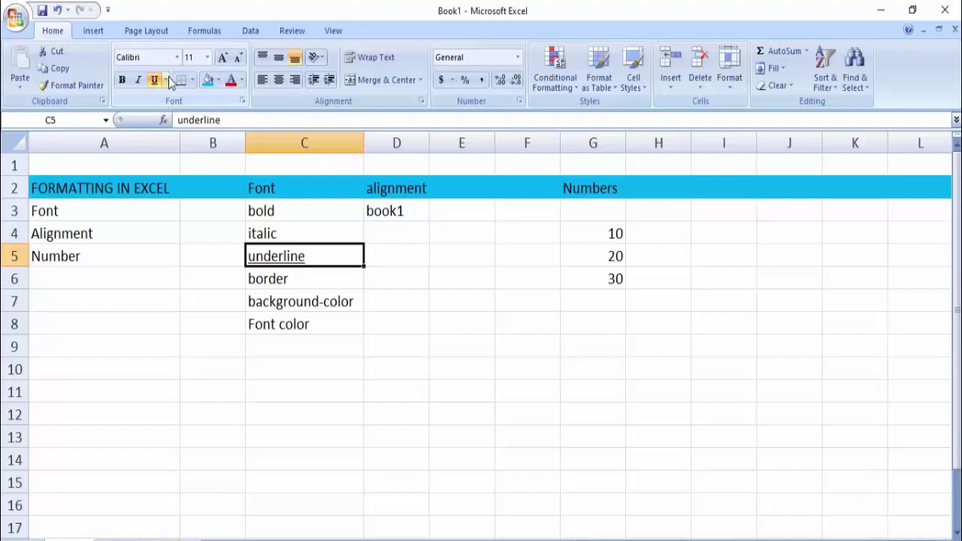
{"action": "left_click", "coordinate": [167, 80]}
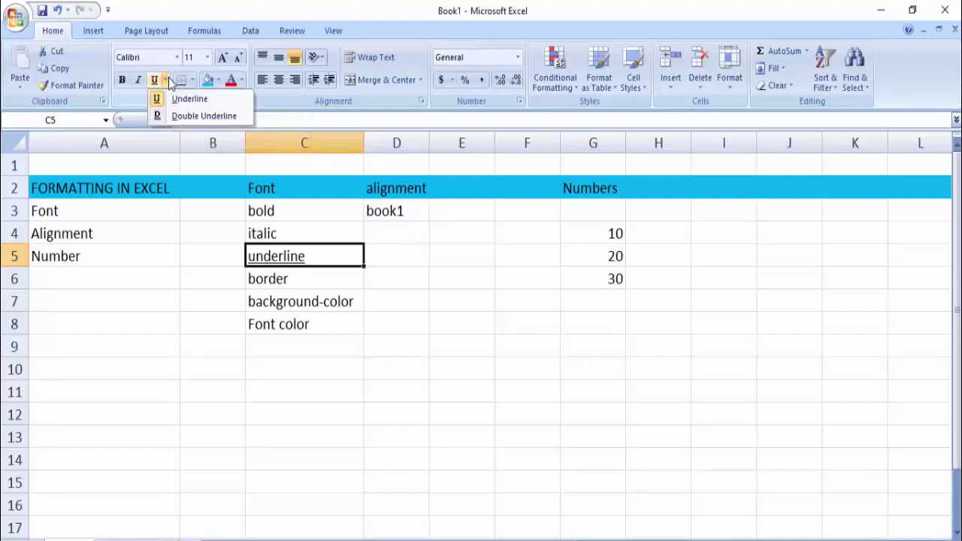
{"action": "left_click", "coordinate": [210, 115]}
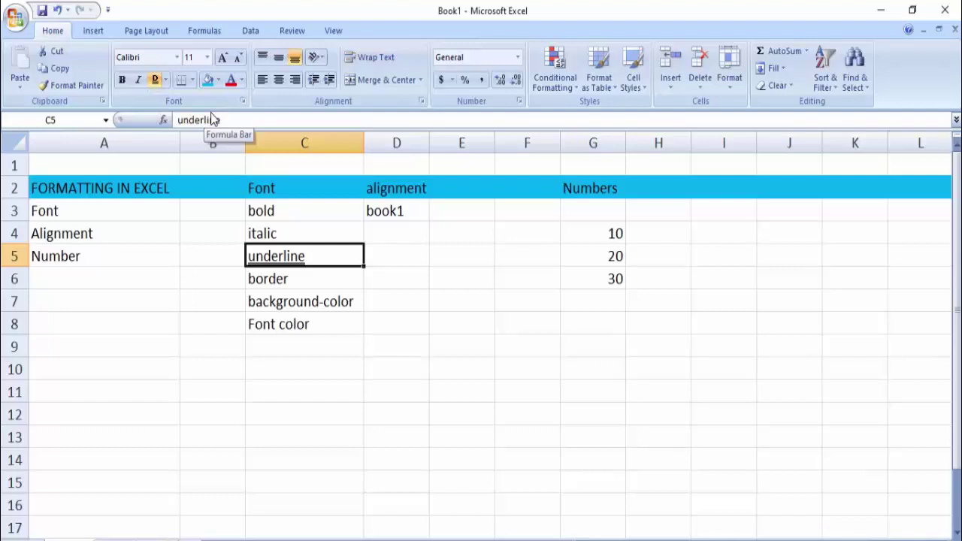
{"action": "key", "text": "ctrl+z"}
{"action": "key", "text": "ctrl+z"}
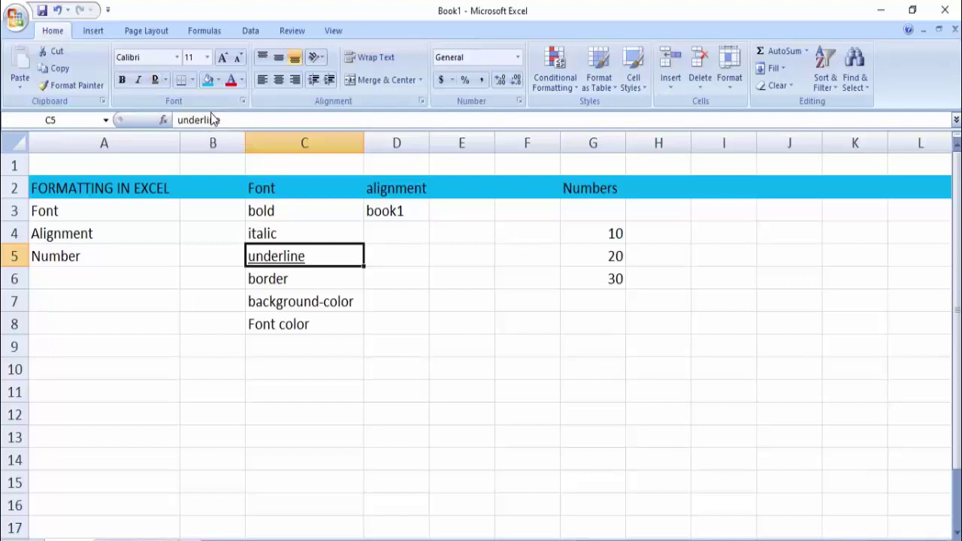
- Add a bottom border to the "border" cell C6 and check it from the neighbouring cells
{"action": "left_click", "coordinate": [272, 276]}
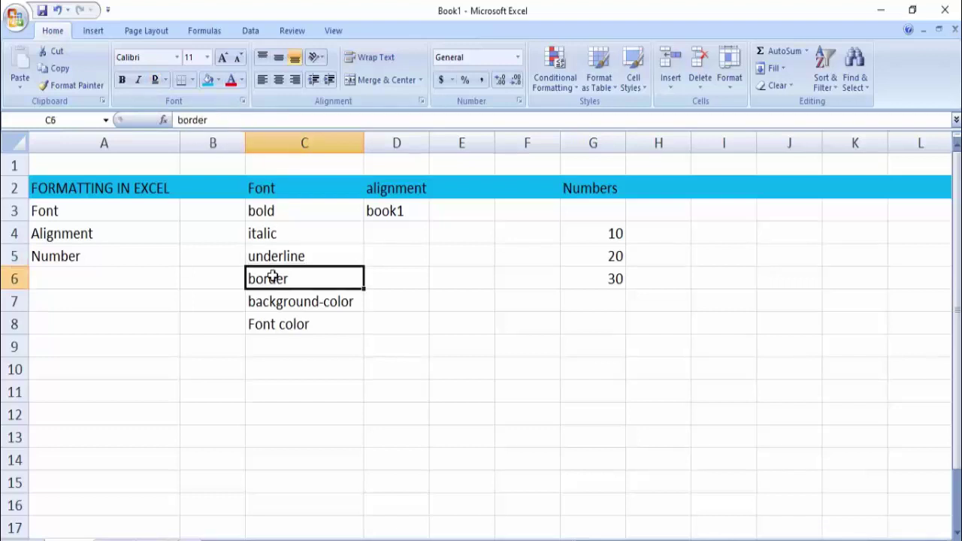
{"action": "left_click", "coordinate": [182, 81]}
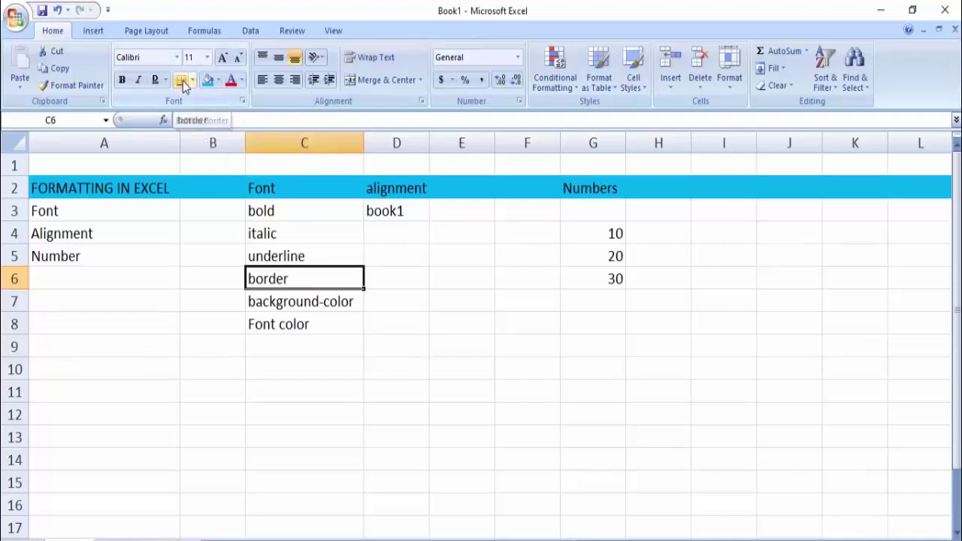
{"action": "left_click", "coordinate": [326, 328]}
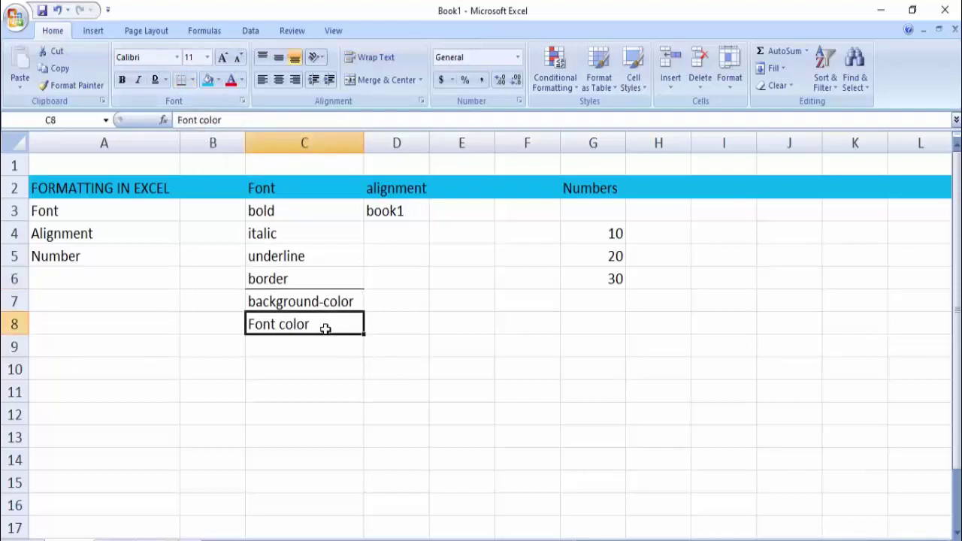
{"action": "left_click", "coordinate": [299, 280]}
{"action": "left_click", "coordinate": [308, 309]}
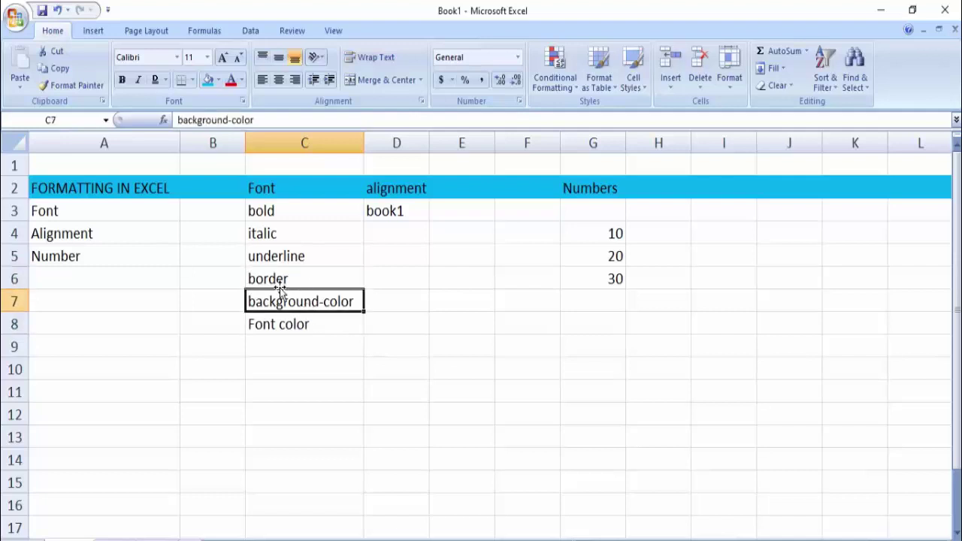
- Apply All Borders to the range C3:C8
{"action": "left_click", "coordinate": [270, 211]}
{"action": "left_click_drag", "start_coordinate": [270, 211], "coordinate": [290, 326]}
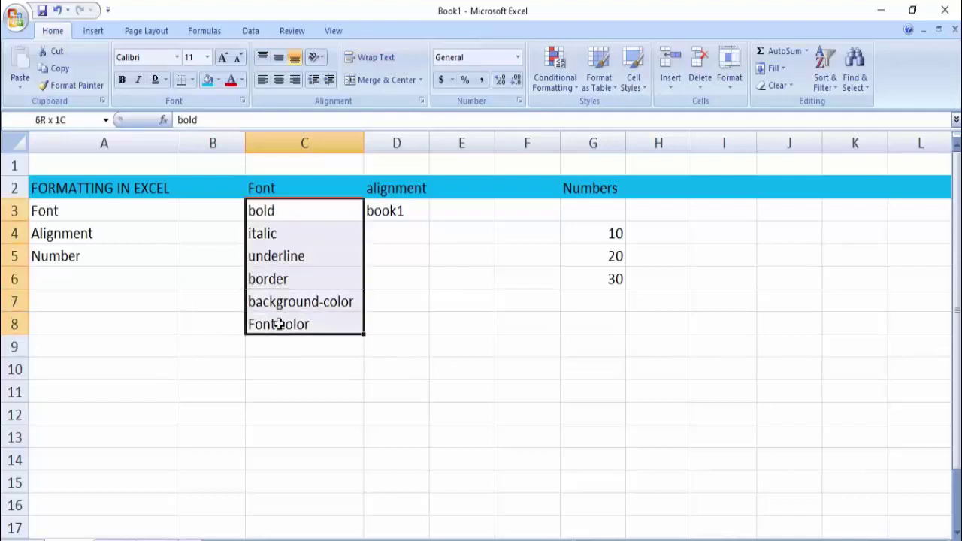
{"action": "left_click", "coordinate": [192, 80]}
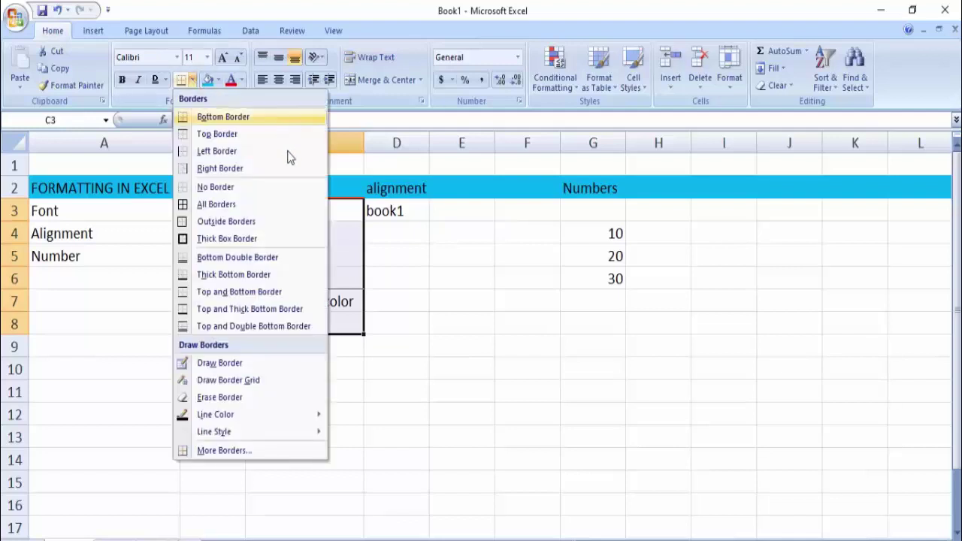
{"action": "left_click", "coordinate": [241, 210]}
{"action": "left_click", "coordinate": [333, 258]}
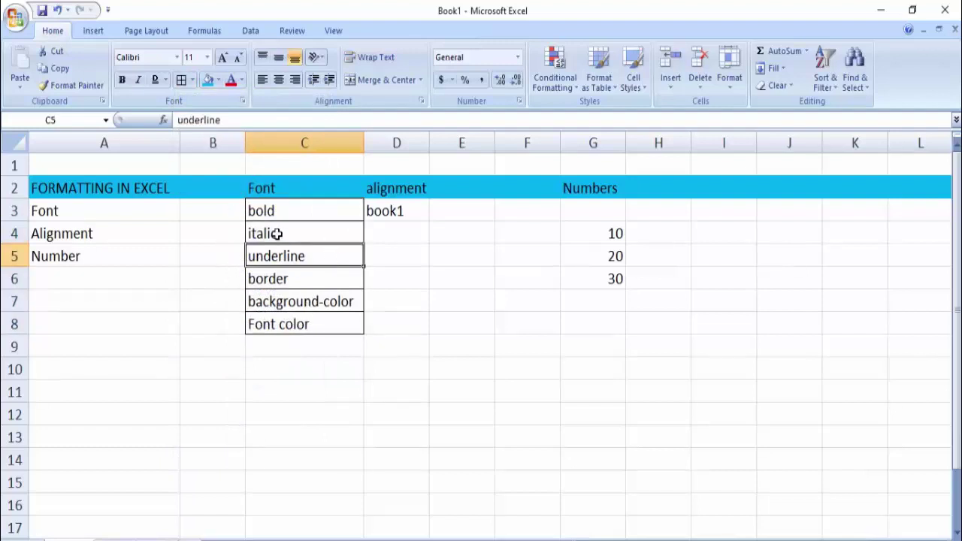
- Remove the borders from C3:C8 and apply a Thick Box Border around the range instead
{"action": "left_click_drag", "start_coordinate": [276, 209], "coordinate": [279, 321]}
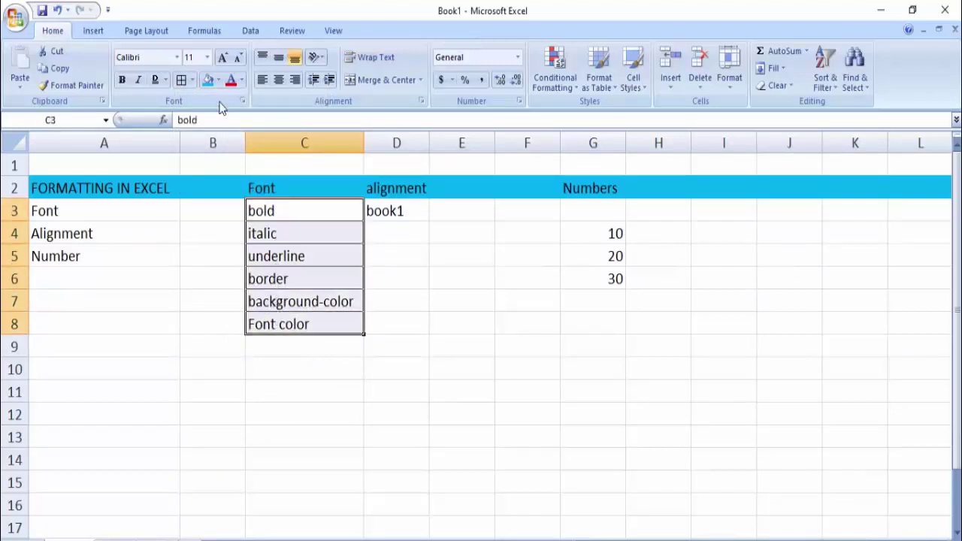
{"action": "left_click", "coordinate": [192, 81]}
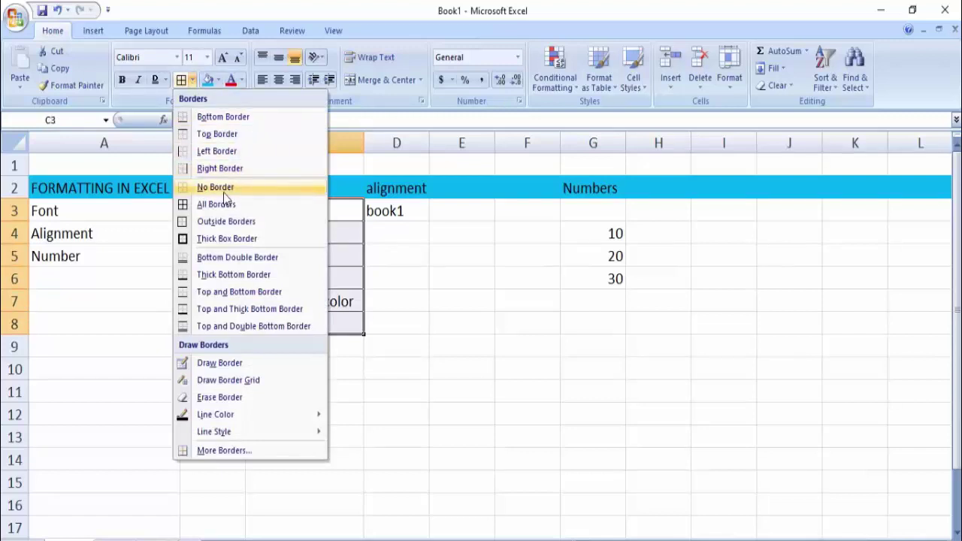
{"action": "left_click", "coordinate": [223, 192]}
{"action": "left_click", "coordinate": [193, 81]}
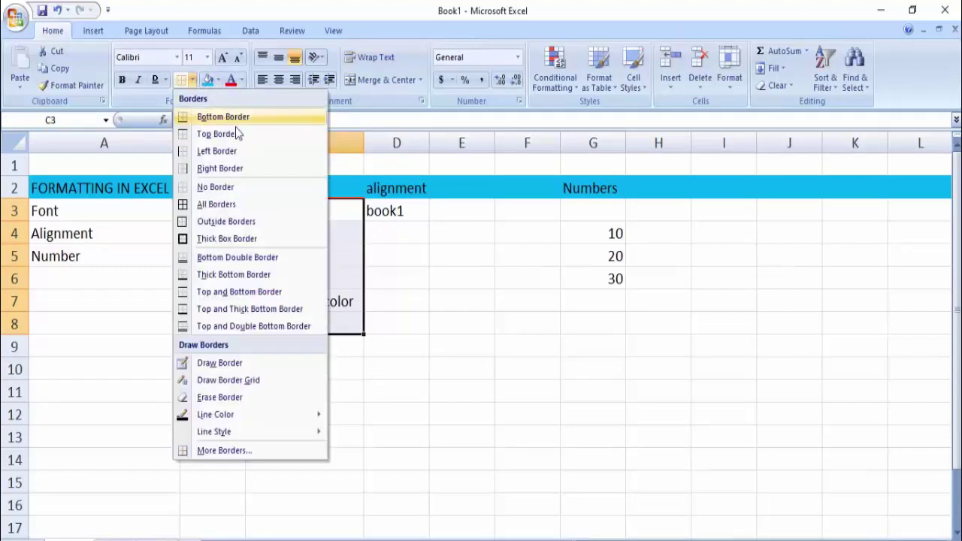
{"action": "left_click", "coordinate": [261, 241]}
{"action": "left_click", "coordinate": [350, 302]}
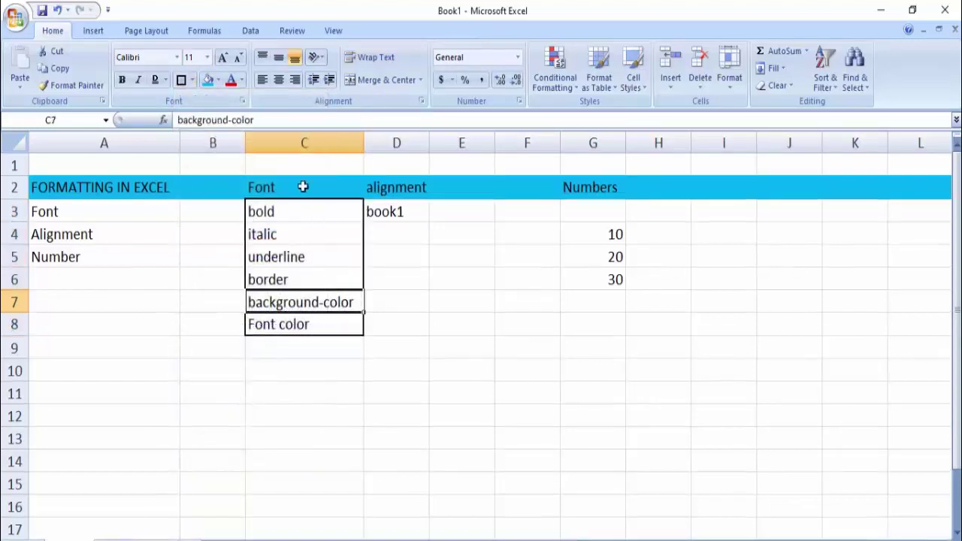
{"action": "left_click", "coordinate": [318, 371]}
{"action": "left_click", "coordinate": [271, 218]}
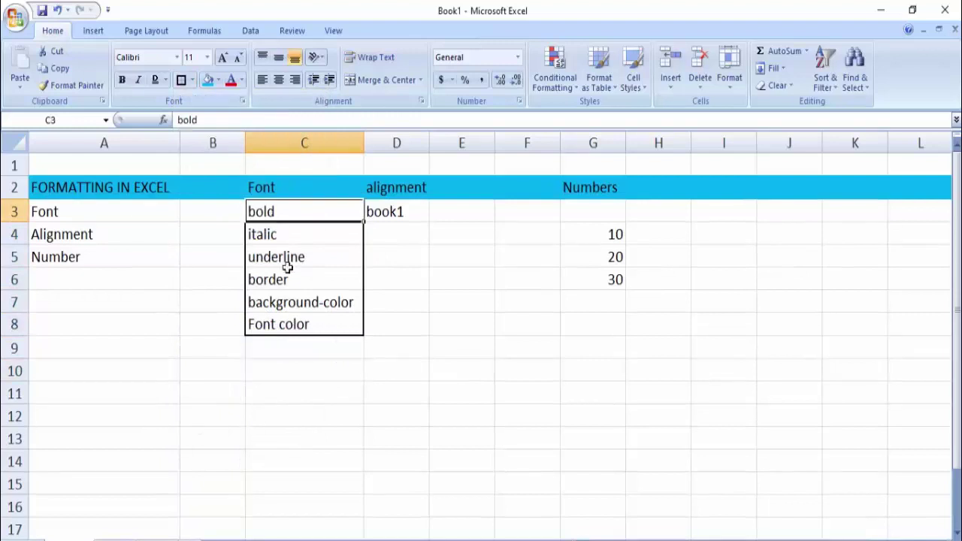
{"action": "left_click", "coordinate": [288, 271]}
- Clear the thick box border from C3:C8 with the No Border option
{"action": "left_click_drag", "start_coordinate": [276, 211], "coordinate": [272, 325]}
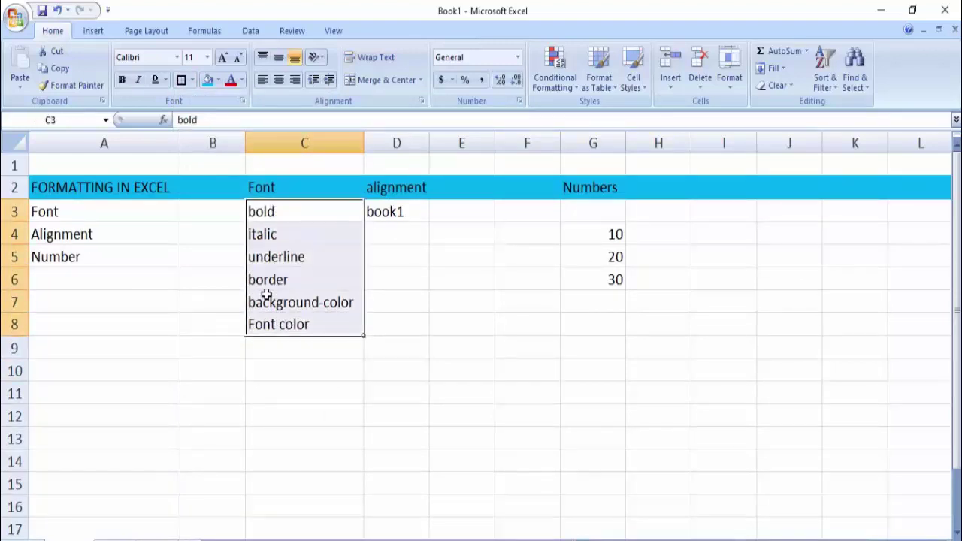
{"action": "left_click", "coordinate": [192, 80]}
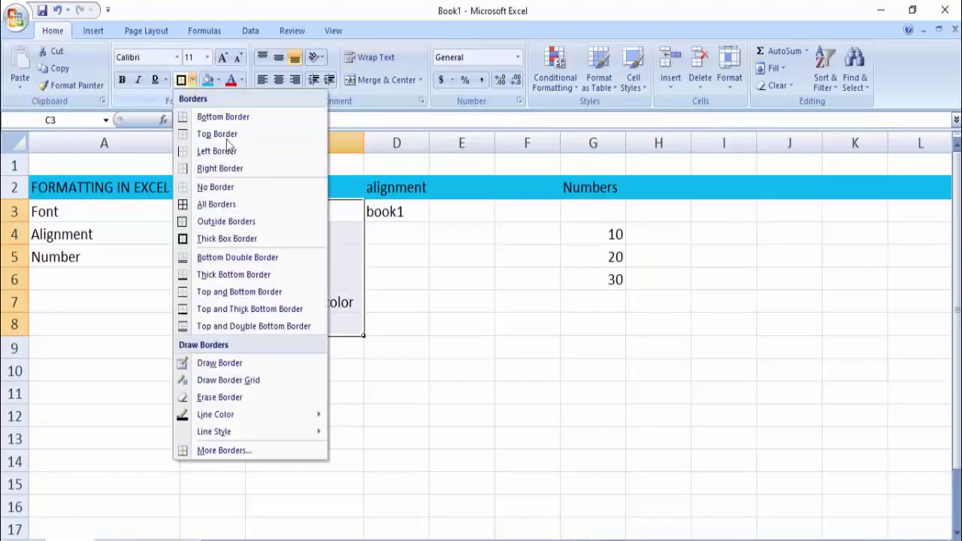
{"action": "left_click", "coordinate": [222, 187]}
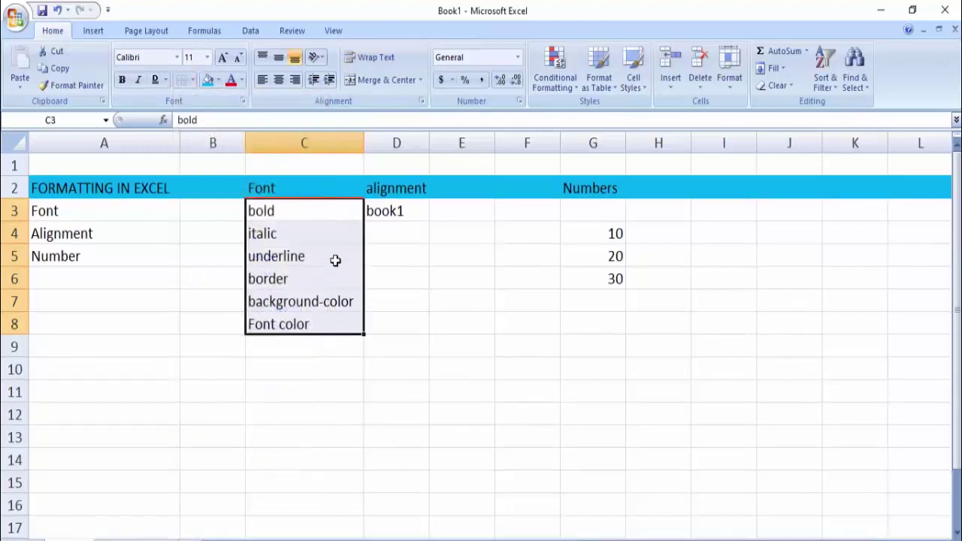
{"action": "left_click", "coordinate": [306, 278]}
{"action": "left_click", "coordinate": [316, 319]}
- Try a standard green fill on the "background-color" cell C7 and reset it to No Fill
{"action": "left_click", "coordinate": [311, 300]}
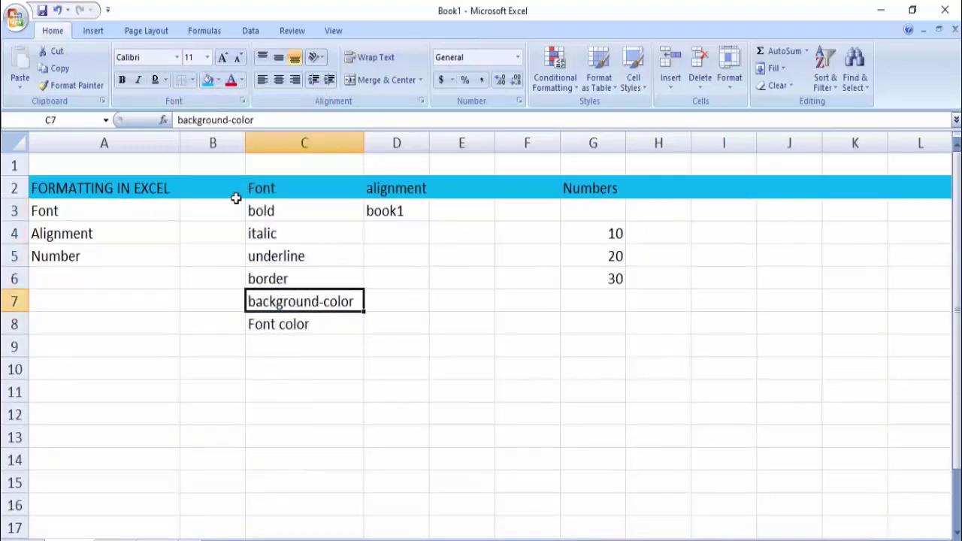
{"action": "left_click", "coordinate": [218, 79]}
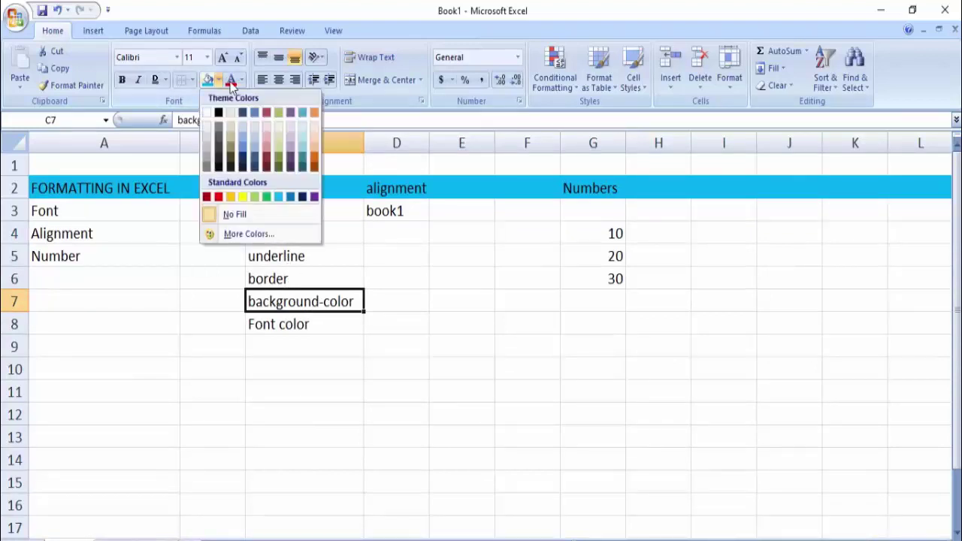
{"action": "left_click", "coordinate": [267, 200]}
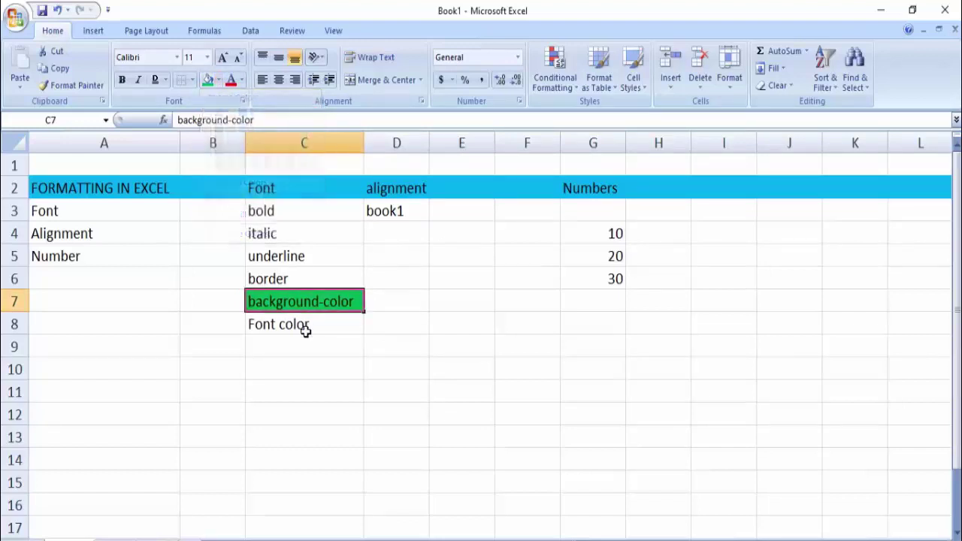
{"action": "left_click", "coordinate": [219, 82]}
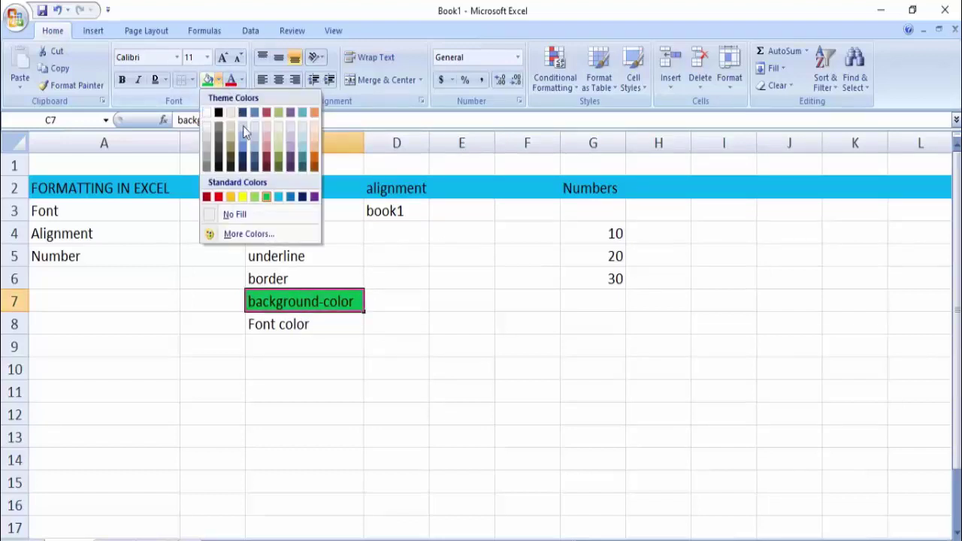
{"action": "left_click", "coordinate": [239, 217]}
{"action": "left_click", "coordinate": [285, 278]}
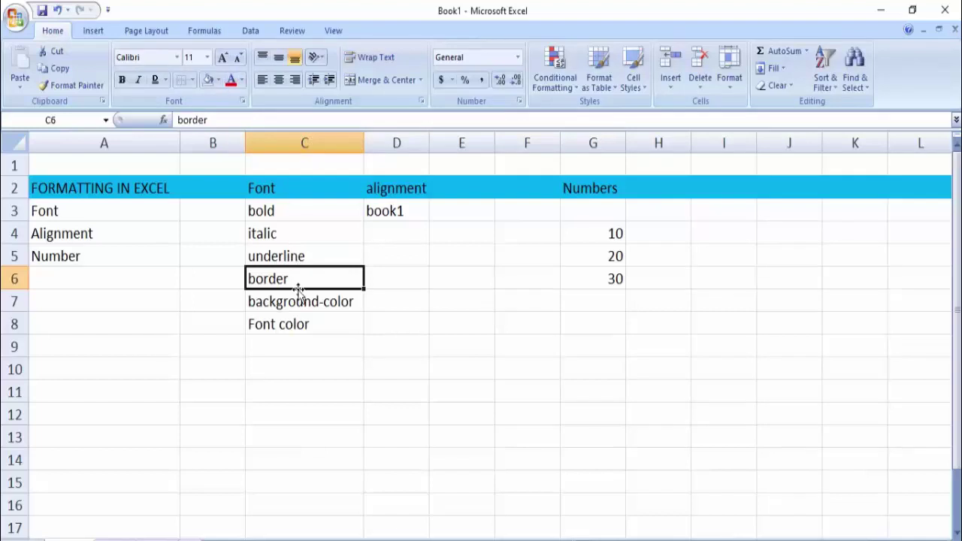
- Change the font color of the "Font" heading in cell C2 to standard red
{"action": "left_click", "coordinate": [260, 233]}
{"action": "left_click", "coordinate": [266, 188]}
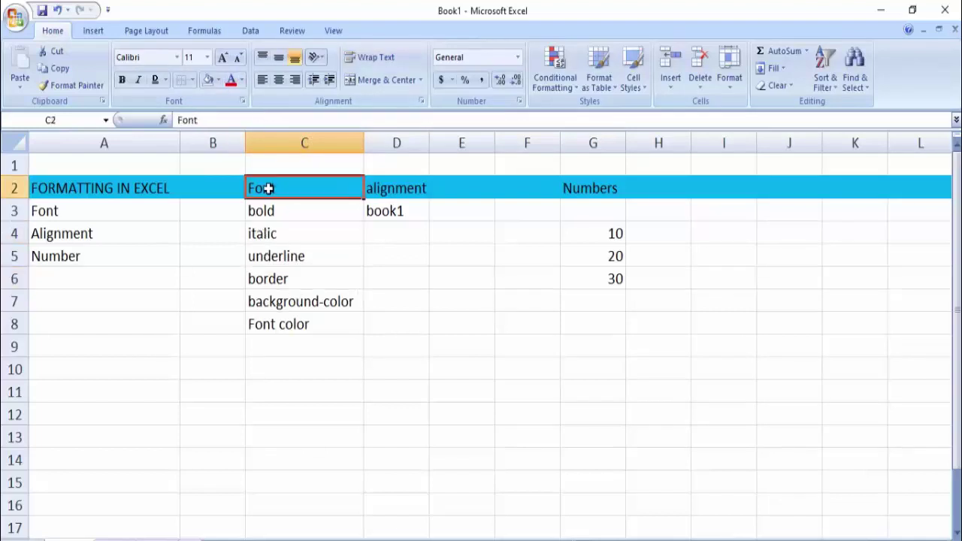
{"action": "left_click", "coordinate": [241, 80]}
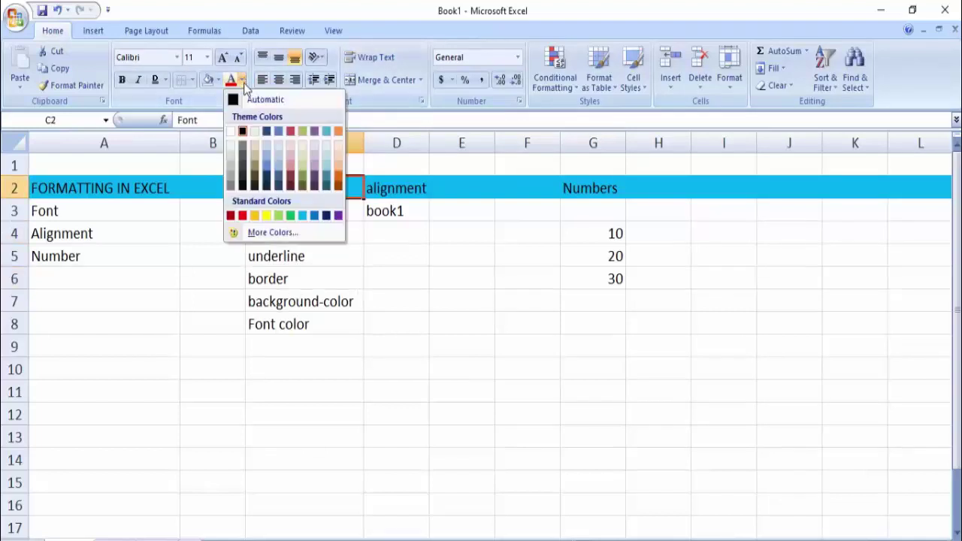
{"action": "left_click", "coordinate": [243, 217]}
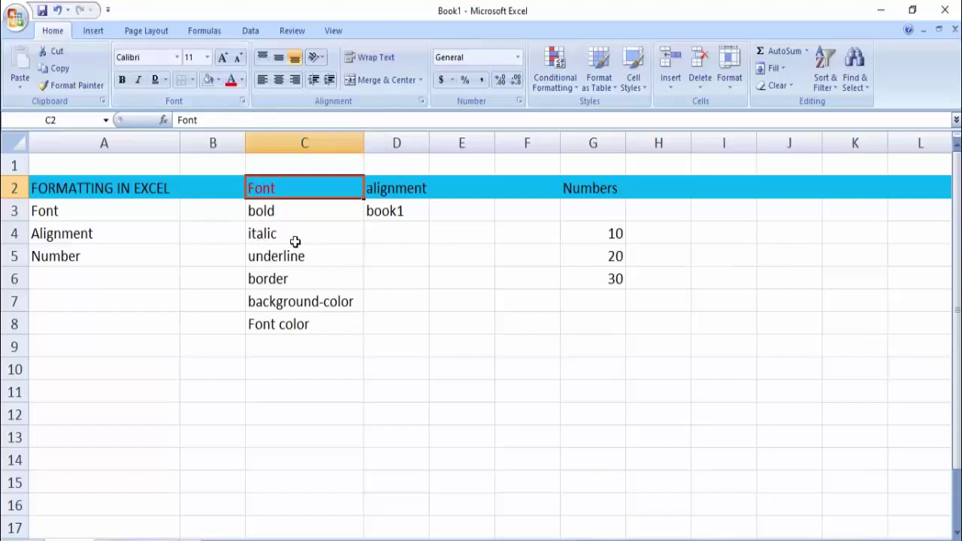
- Enlarge the "Font" heading in cell C2 by several font sizes and shrink it back to size 12
{"action": "left_click", "coordinate": [206, 59]}
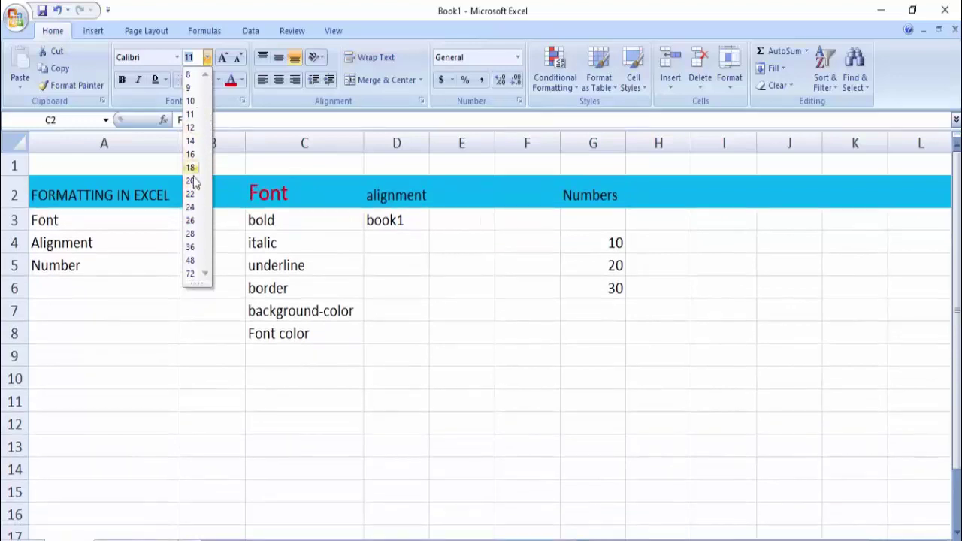
{"action": "left_click", "coordinate": [222, 58]}
{"action": "left_click", "coordinate": [223, 58]}
{"action": "left_click", "coordinate": [223, 58]}
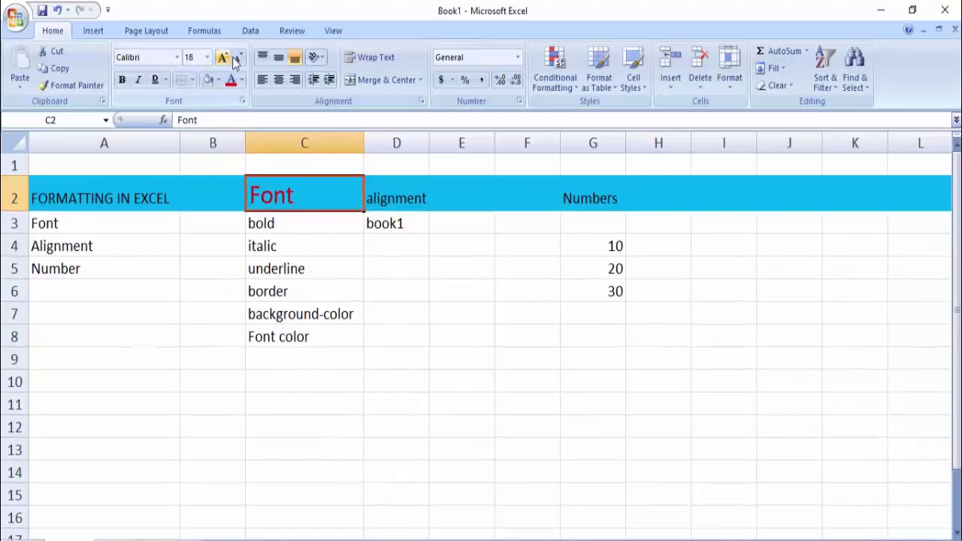
{"action": "left_click", "coordinate": [237, 57]}
{"action": "left_click", "coordinate": [238, 58]}
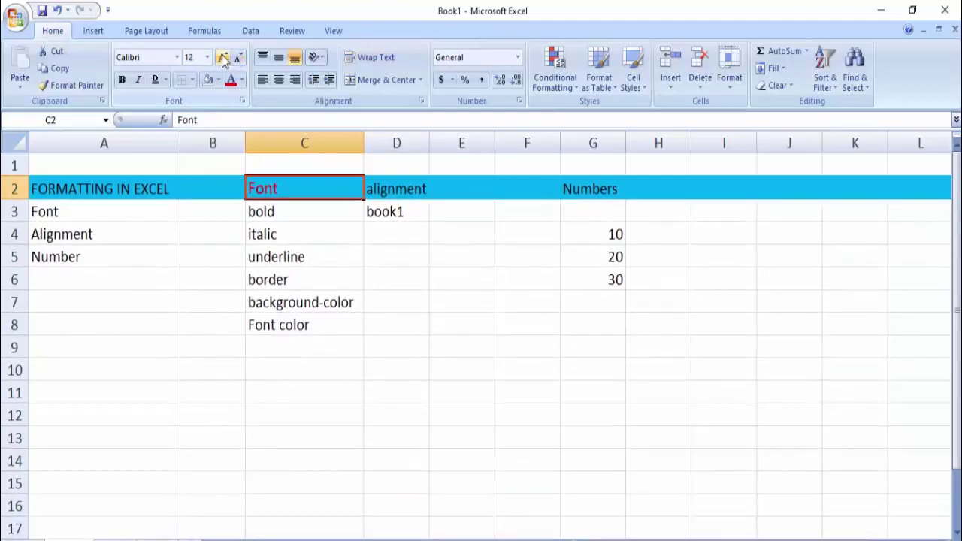
- Change the font of the list in cells C3:C8 to Comic Sans MS
{"action": "left_click", "coordinate": [271, 347]}
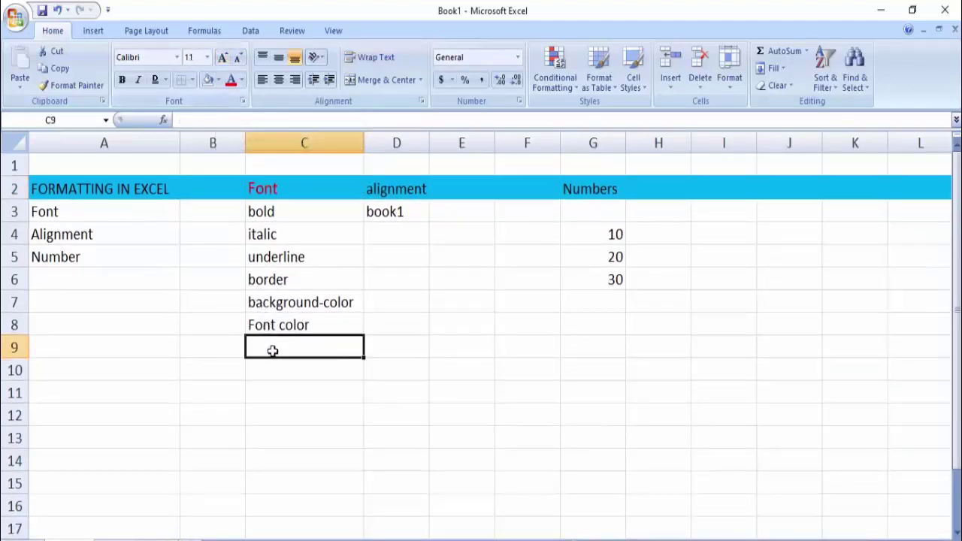
{"action": "left_click_drag", "start_coordinate": [251, 211], "coordinate": [263, 323]}
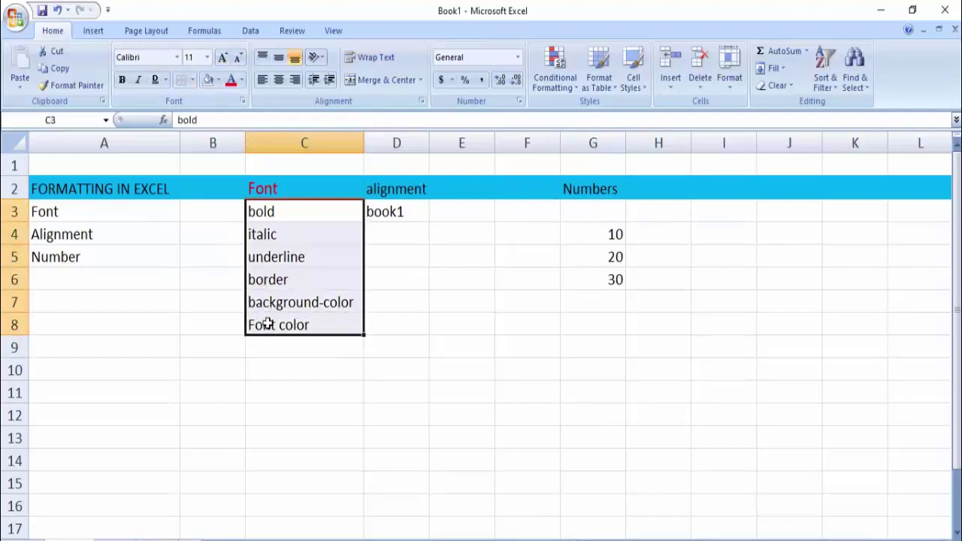
{"action": "left_click", "coordinate": [179, 58]}
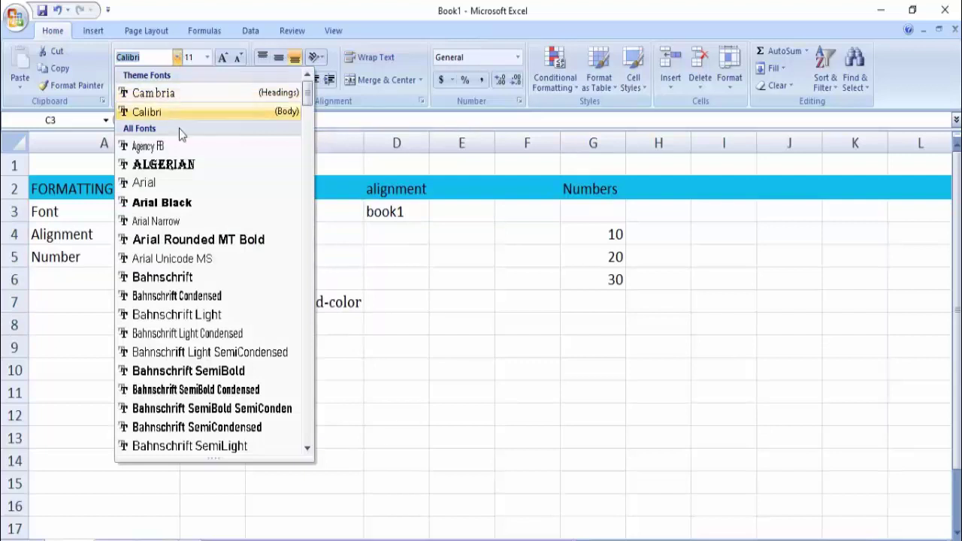
{"action": "scroll", "coordinate": [218, 316], "scroll_direction": "down", "scroll_amount": 1}
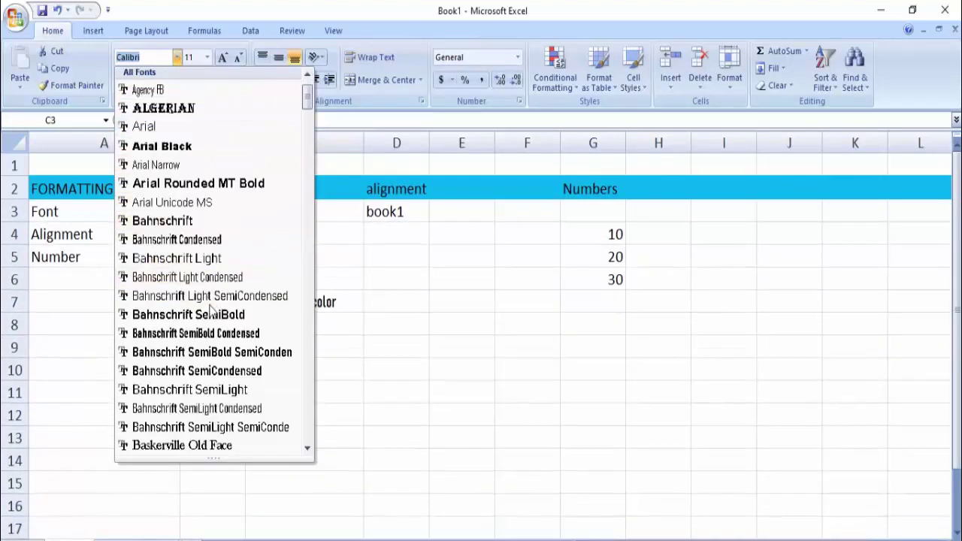
{"action": "scroll", "coordinate": [221, 348], "scroll_direction": "down", "scroll_amount": 1}
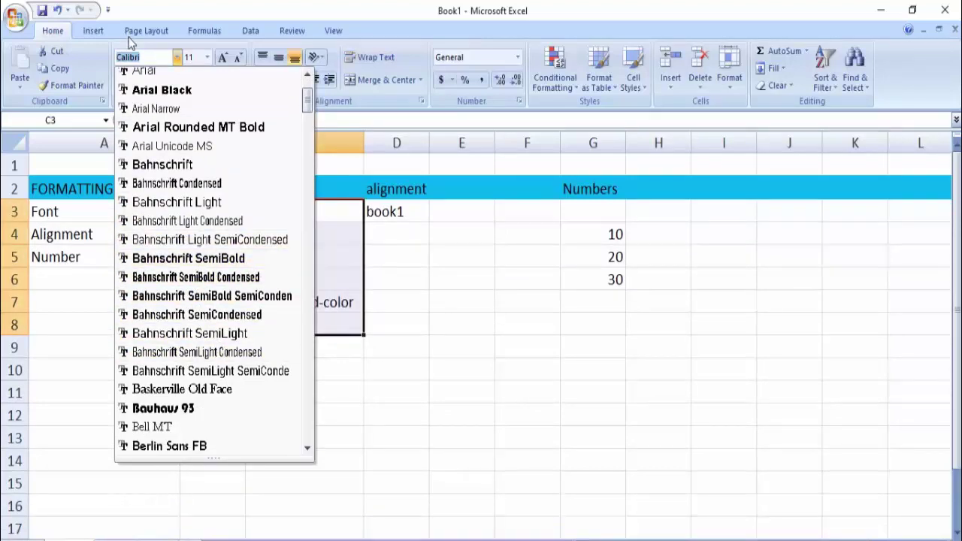
{"action": "type", "text": "com"}
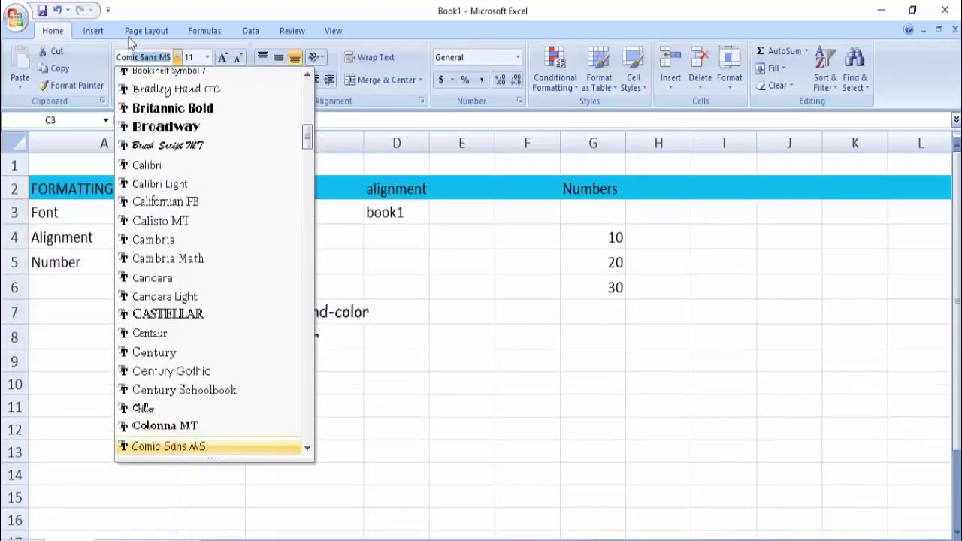
{"action": "key", "text": "Return"}
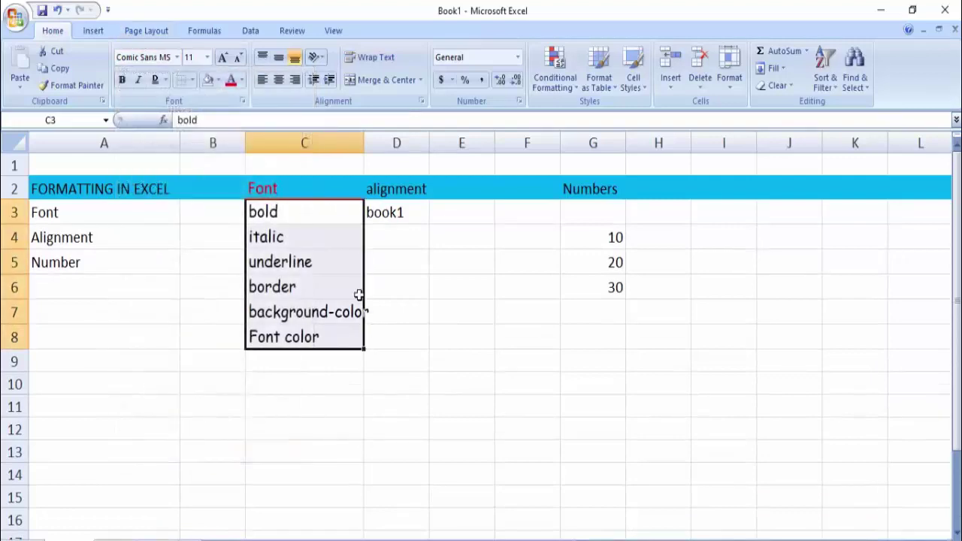
- Set the font of cells C3:C8 to Times New Roman
{"action": "left_click", "coordinate": [178, 58]}
{"action": "scroll", "coordinate": [183, 162], "scroll_direction": "up", "scroll_amount": 10}
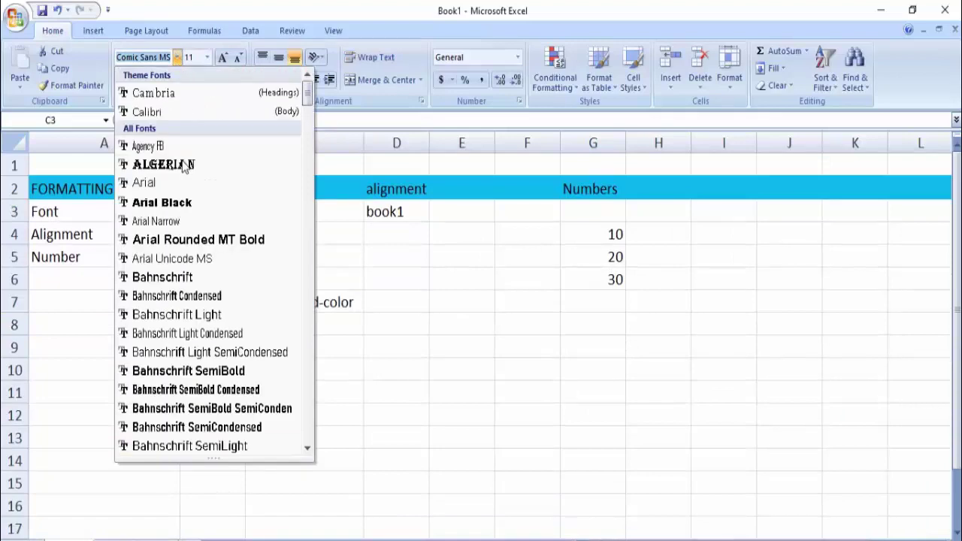
{"action": "type", "text": "ti"}
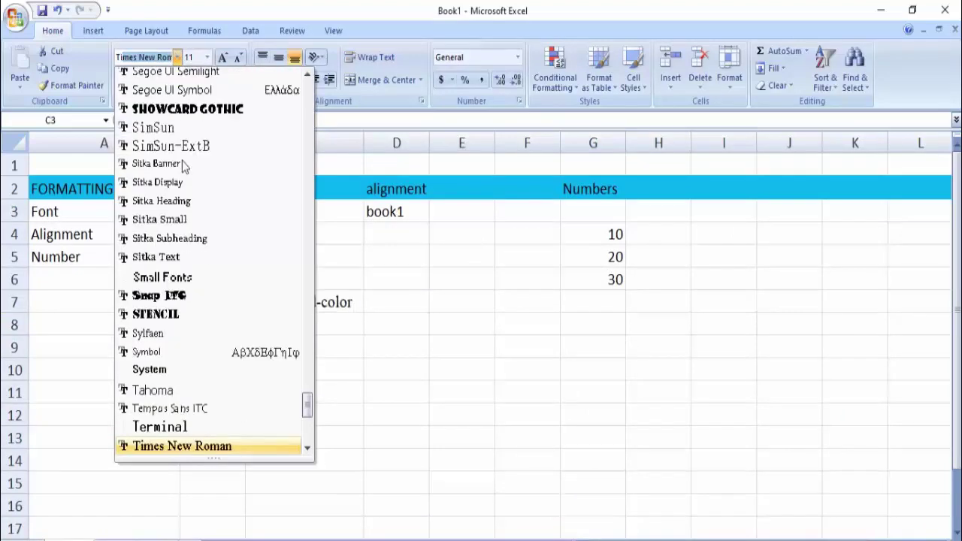
{"action": "key", "text": "Return"}
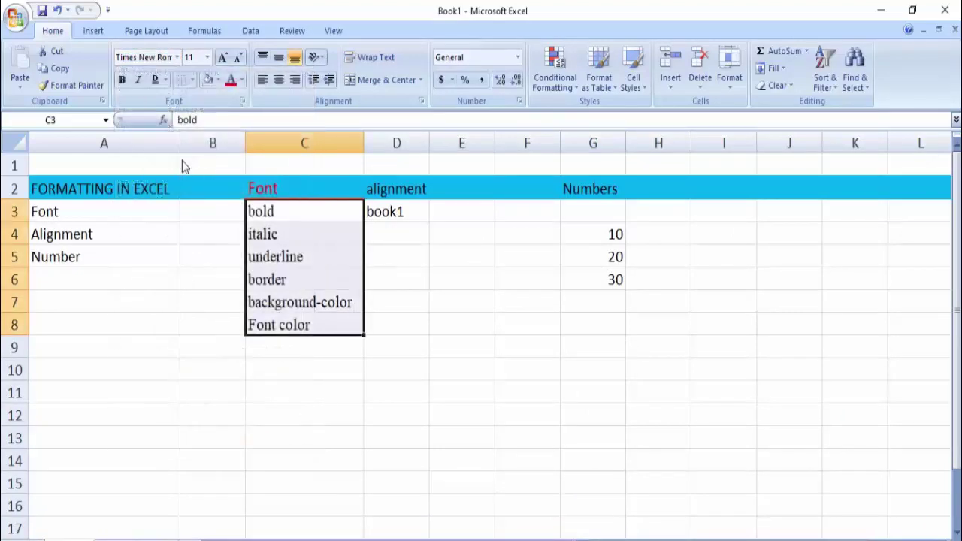
- Make the "alignment" heading in cell D2 bold
{"action": "left_click", "coordinate": [393, 189]}
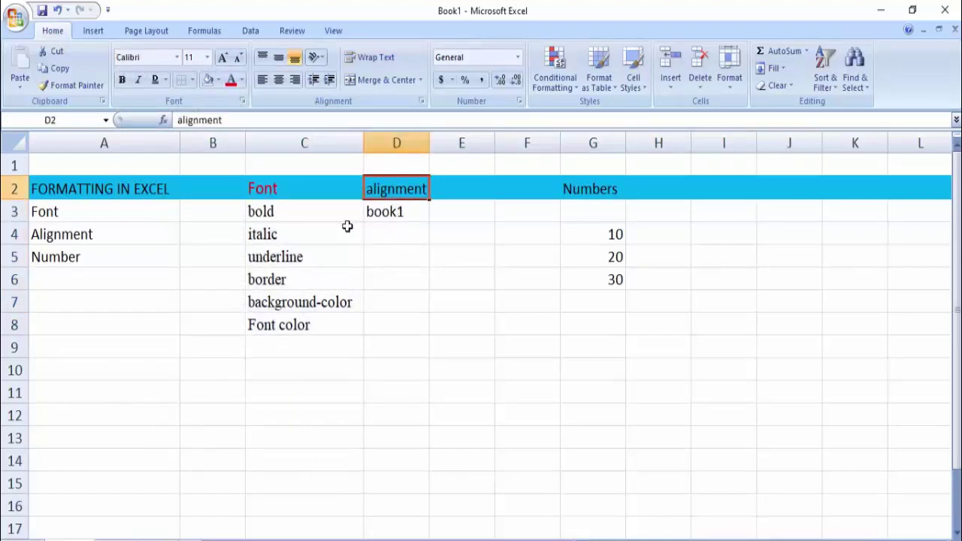
{"action": "left_click", "coordinate": [124, 81]}
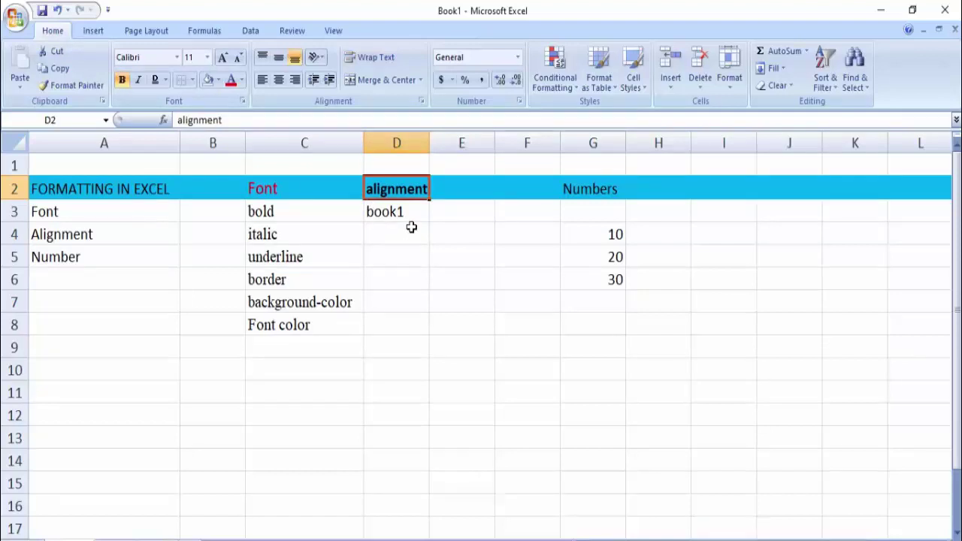
{"action": "left_click", "coordinate": [422, 263]}
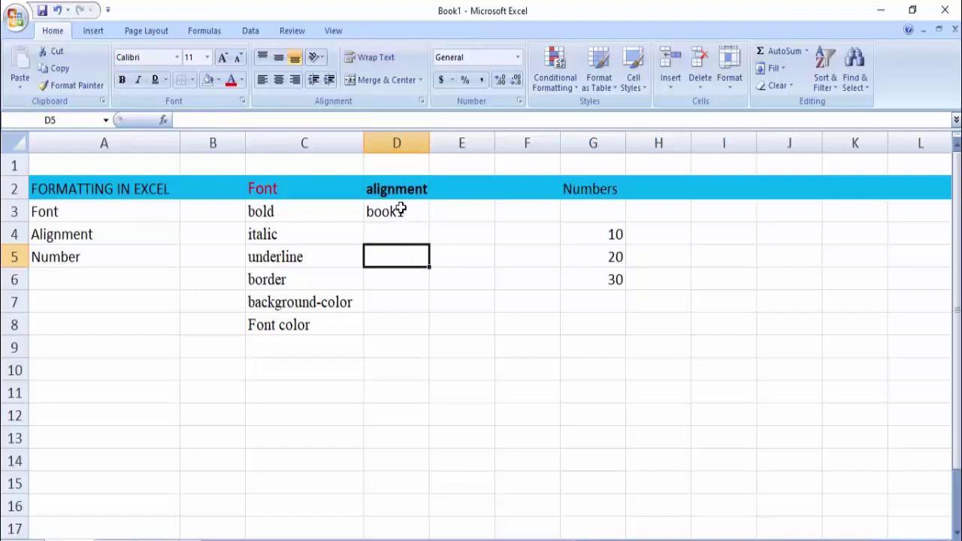
- Merge and center cells D3:D8, and try Middle Align before setting the merged text to Top Align
{"action": "left_click_drag", "start_coordinate": [401, 211], "coordinate": [408, 315]}
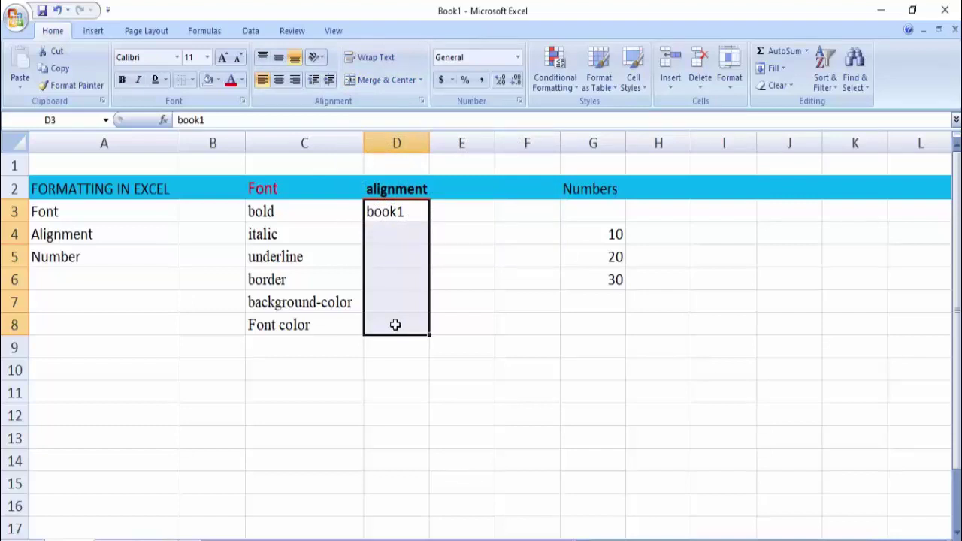
{"action": "left_click", "coordinate": [387, 83]}
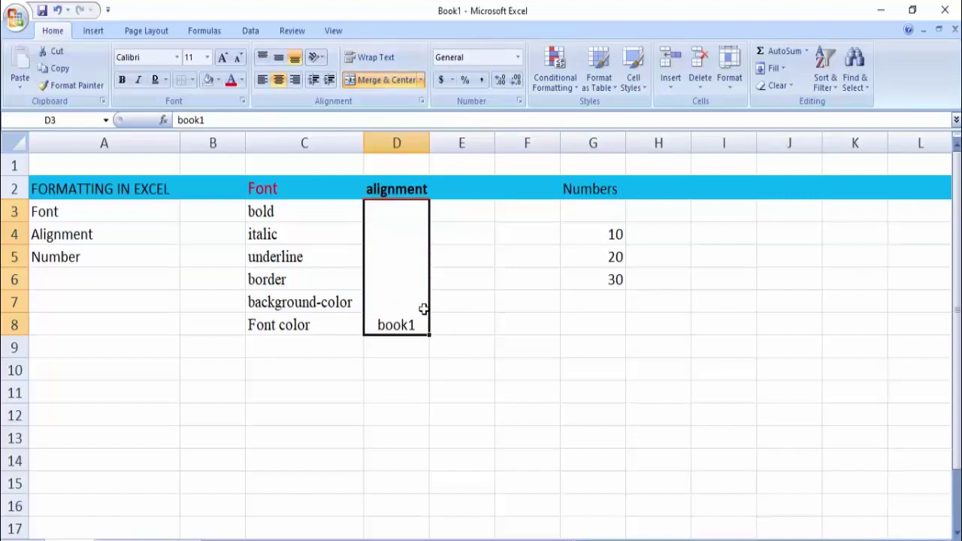
{"action": "left_click", "coordinate": [279, 59]}
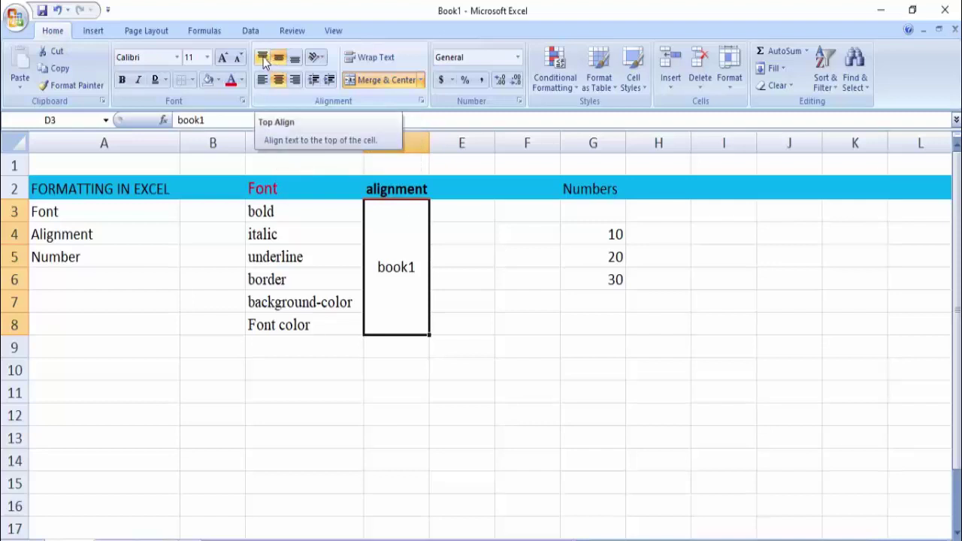
{"action": "left_click", "coordinate": [265, 60]}
- Widen column D slightly, and try left and right alignment on the merged "book1" cell before returning it to center
{"action": "left_click_drag", "start_coordinate": [429, 134], "coordinate": [456, 137]}
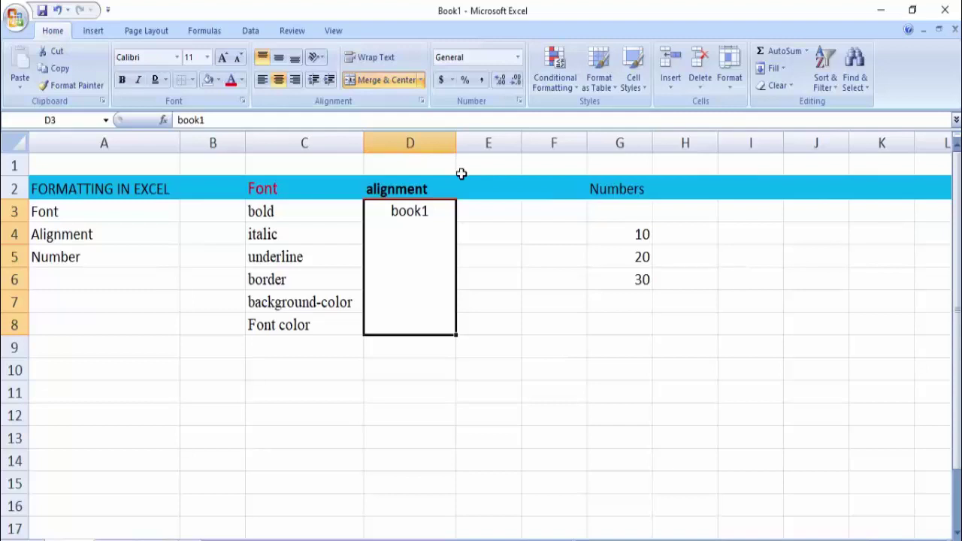
{"action": "left_click", "coordinate": [263, 81]}
{"action": "left_click", "coordinate": [279, 81]}
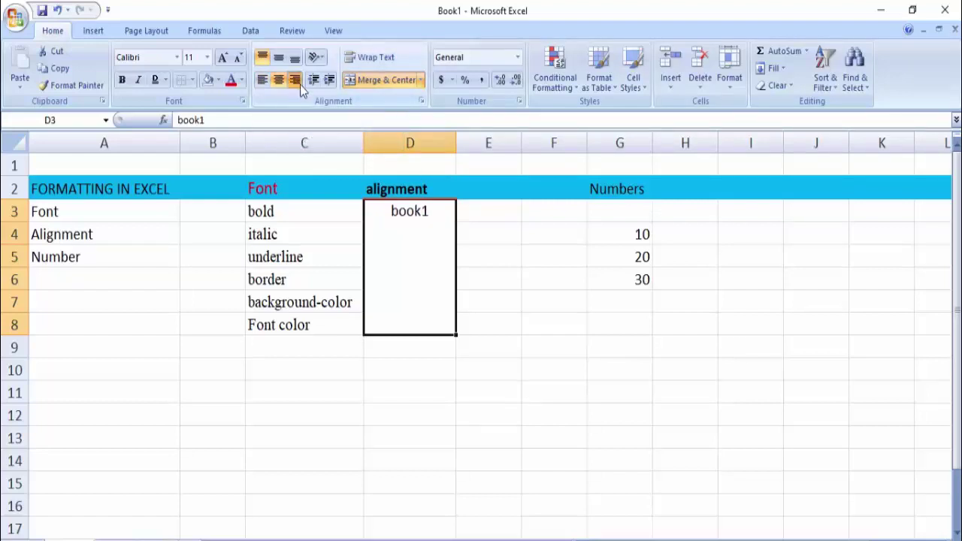
{"action": "left_click", "coordinate": [300, 84]}
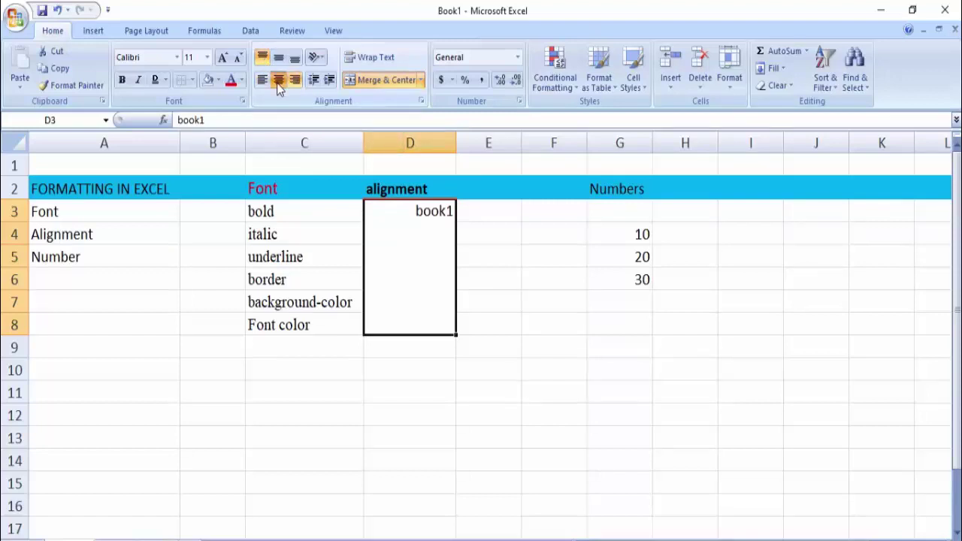
{"action": "left_click", "coordinate": [279, 80]}
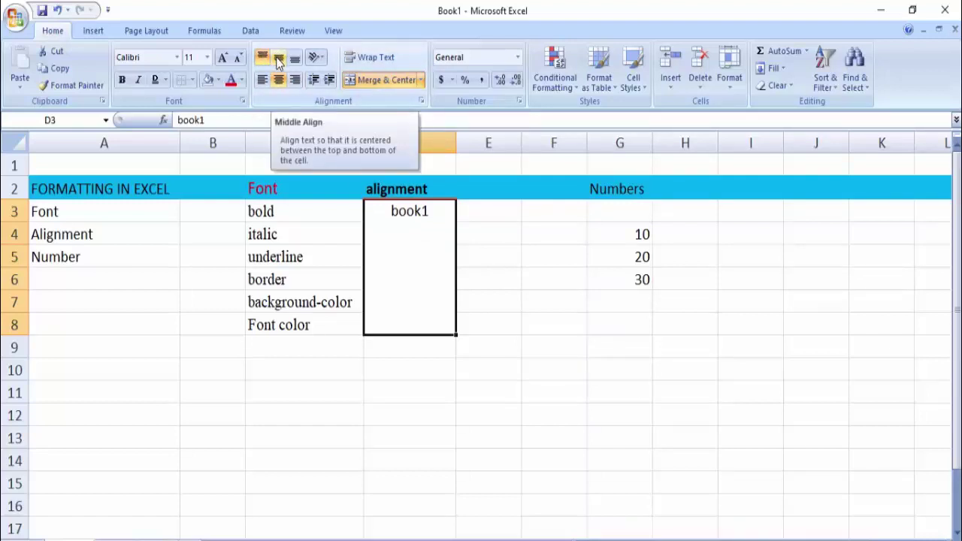
- Try middle and bottom vertical alignment on the merged "book1" cell and return it to Top Align
{"action": "left_click", "coordinate": [278, 60]}
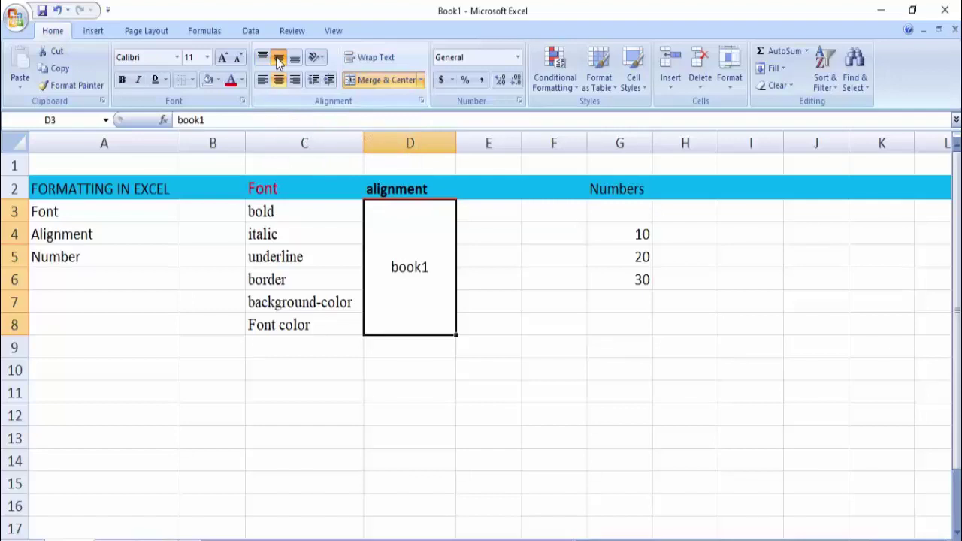
{"action": "left_click", "coordinate": [295, 60]}
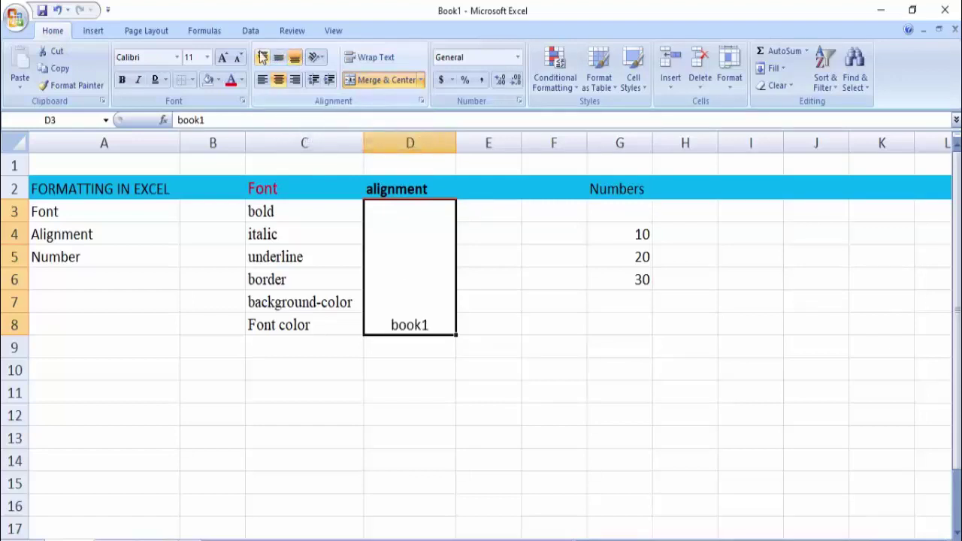
{"action": "left_click", "coordinate": [262, 59]}
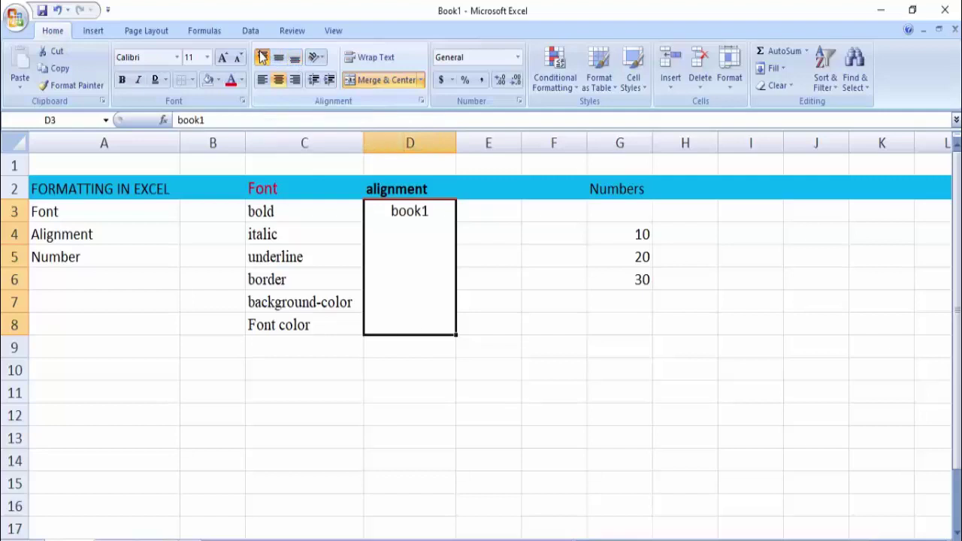
- Unmerge cells D3:D8 back into separate cells
{"action": "left_click", "coordinate": [388, 84]}
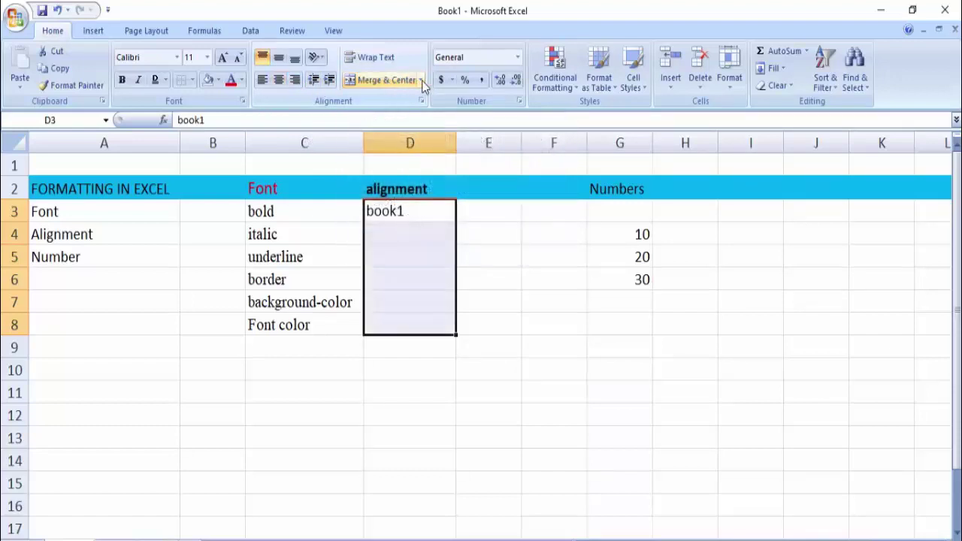
{"action": "left_click", "coordinate": [422, 81]}
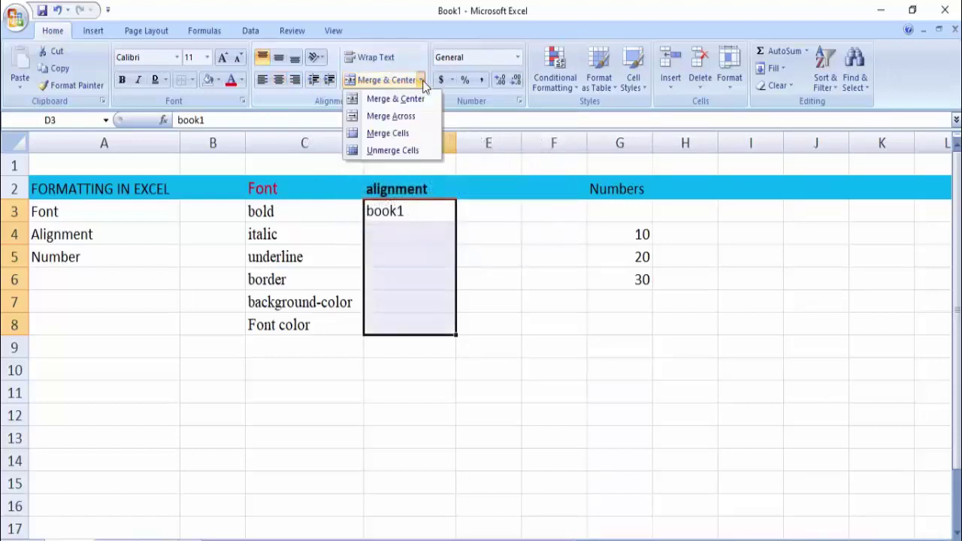
{"action": "left_click", "coordinate": [416, 149]}
{"action": "left_click", "coordinate": [381, 306]}
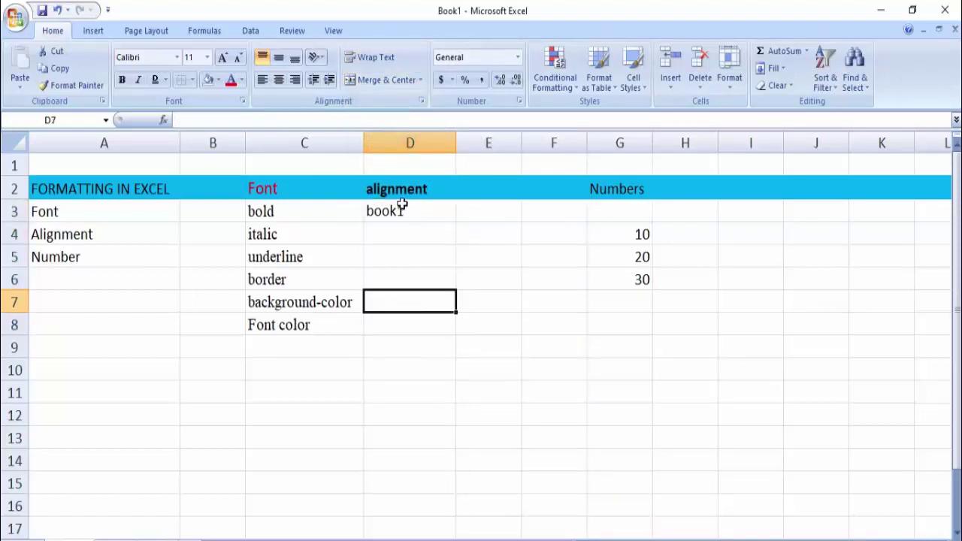
- Increase the indent of "book1" in cell D3 by several levels and decrease it back to one level
{"action": "left_click", "coordinate": [399, 209]}
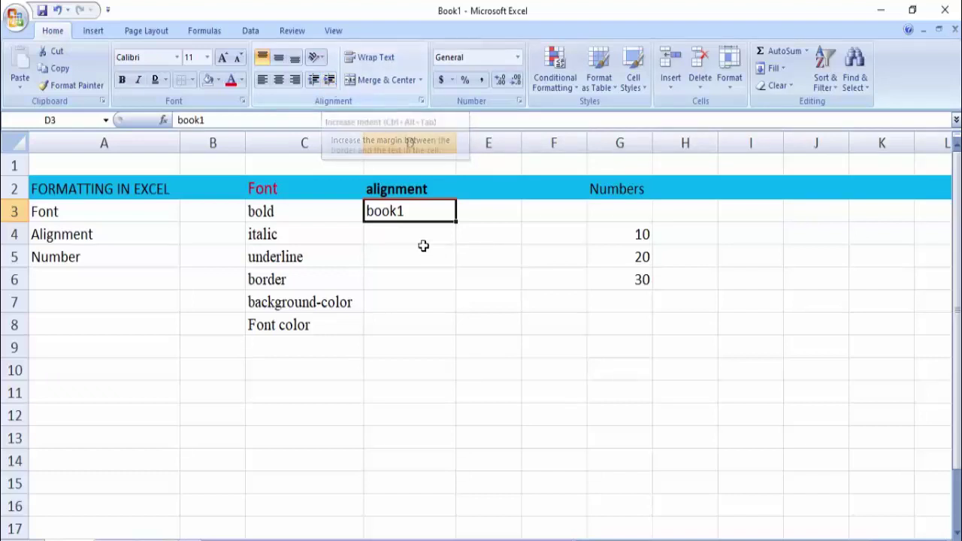
{"action": "left_click", "coordinate": [331, 81]}
{"action": "left_click", "coordinate": [333, 81]}
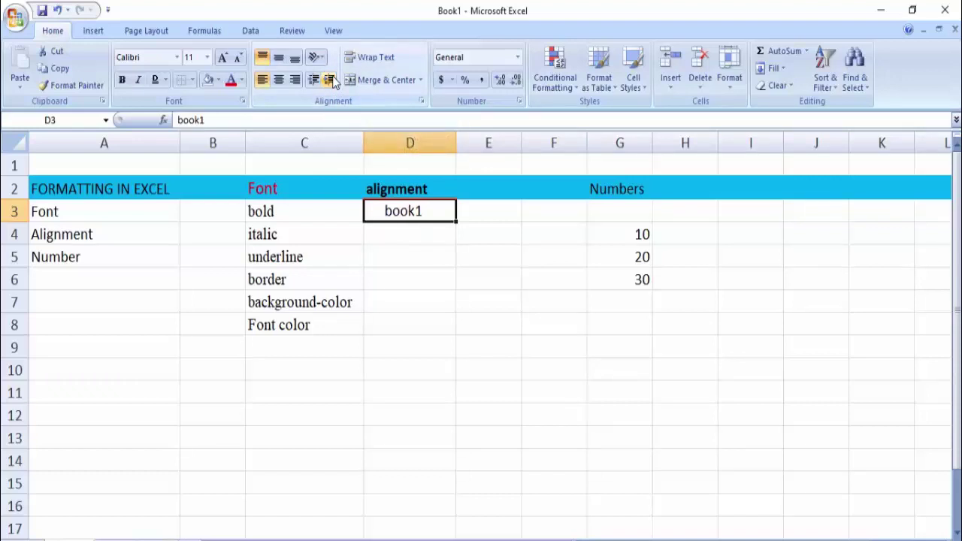
{"action": "left_click", "coordinate": [333, 81]}
{"action": "left_click", "coordinate": [333, 80]}
{"action": "left_click", "coordinate": [314, 80]}
{"action": "left_click", "coordinate": [314, 80]}
{"action": "left_click", "coordinate": [314, 81]}
{"action": "key", "text": "Down"}
{"action": "key", "text": "Down"}
{"action": "key", "text": "Down"}
{"action": "key", "text": "Down"}
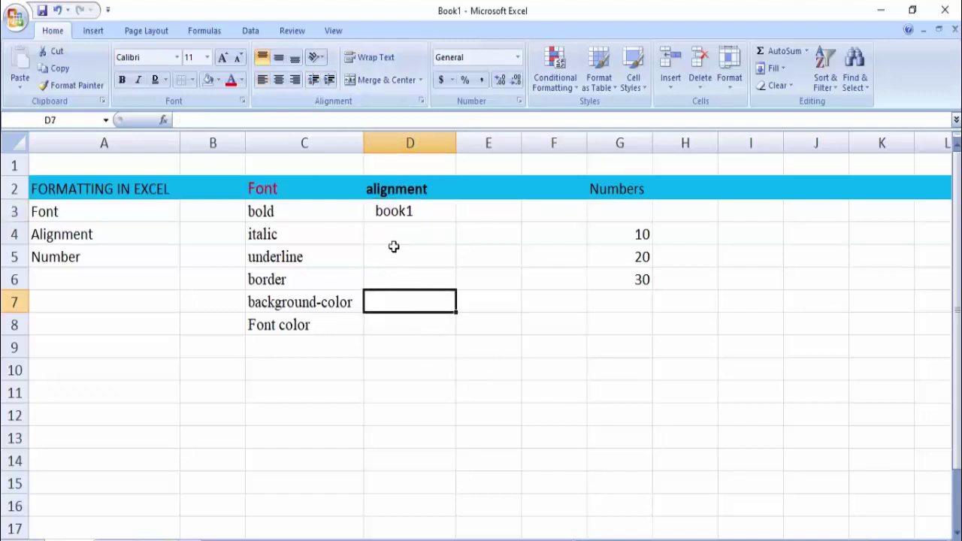
- Increase the height of heading row 2 to about three times its size
{"action": "left_click", "coordinate": [397, 212]}
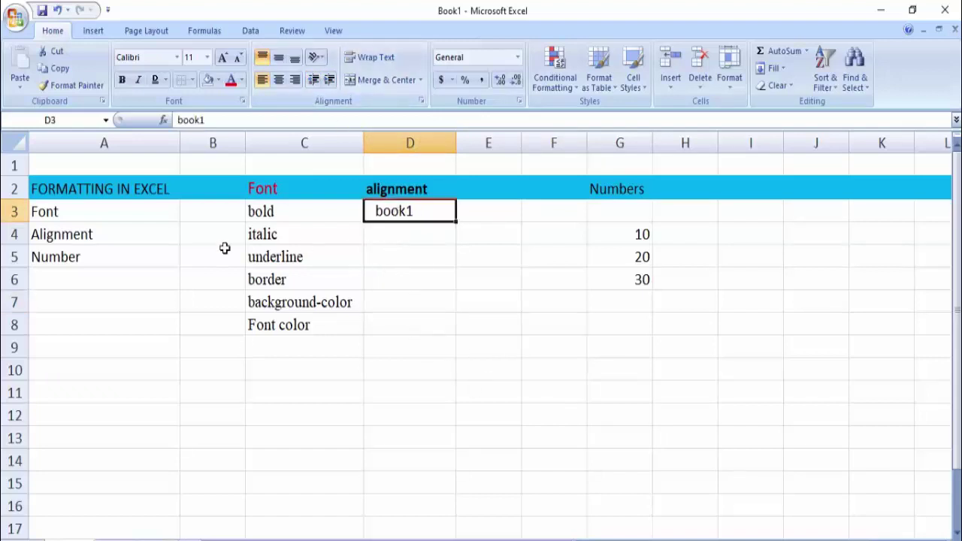
{"action": "left_click", "coordinate": [12, 189]}
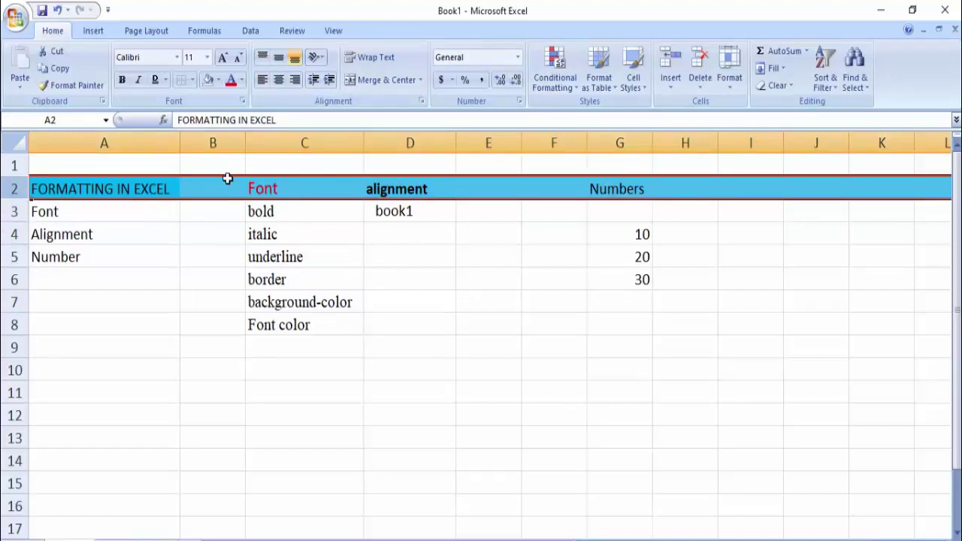
{"action": "left_click_drag", "start_coordinate": [26, 200], "coordinate": [17, 246]}
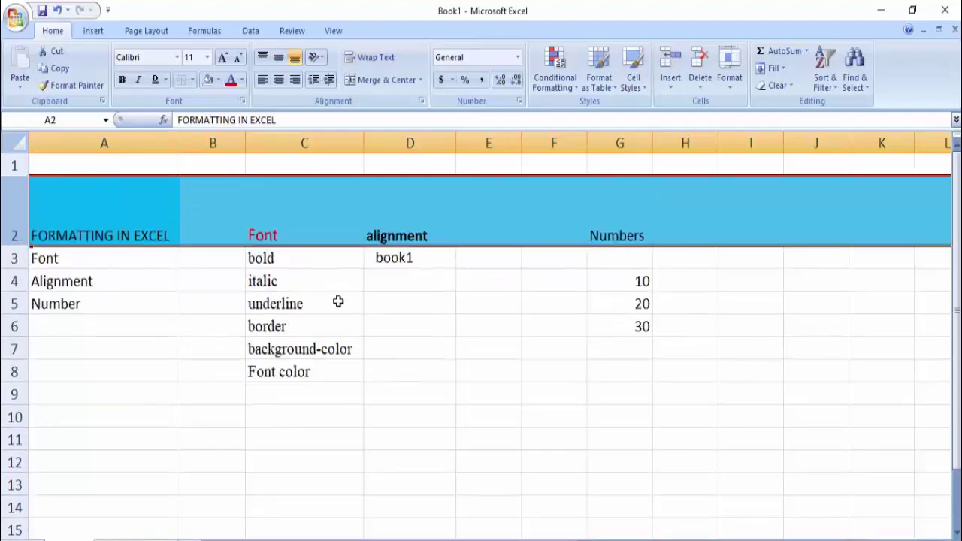
- Try the Angle Clockwise orientation on the row 2 headings and switch them to Angle Counterclockwise
{"action": "left_click", "coordinate": [316, 57]}
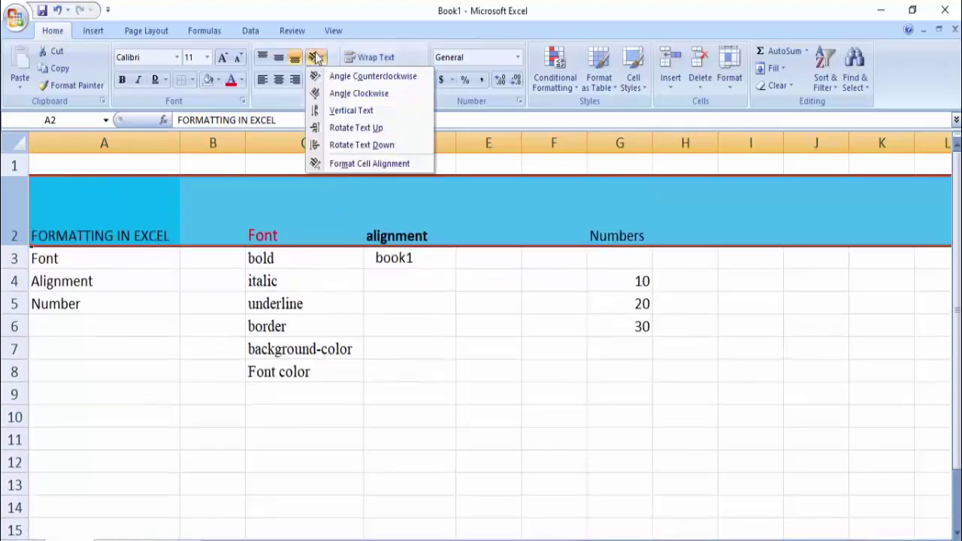
{"action": "left_click", "coordinate": [380, 93]}
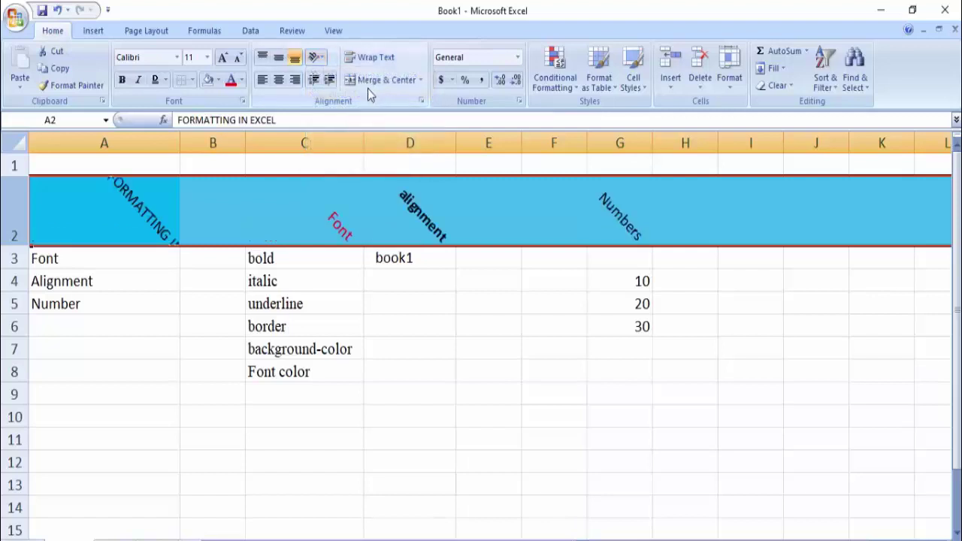
{"action": "left_click", "coordinate": [315, 57]}
{"action": "left_click", "coordinate": [372, 75]}
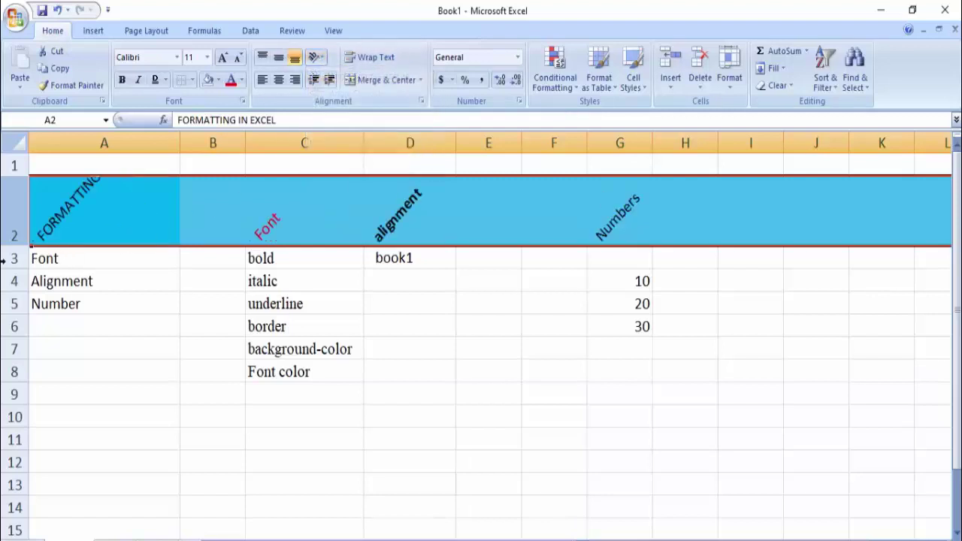
- Reduce the height of heading row 2 slightly and remove the Angle Counterclockwise orientation from its headings
{"action": "left_click_drag", "start_coordinate": [15, 248], "coordinate": [43, 221]}
{"action": "left_click", "coordinate": [315, 57]}
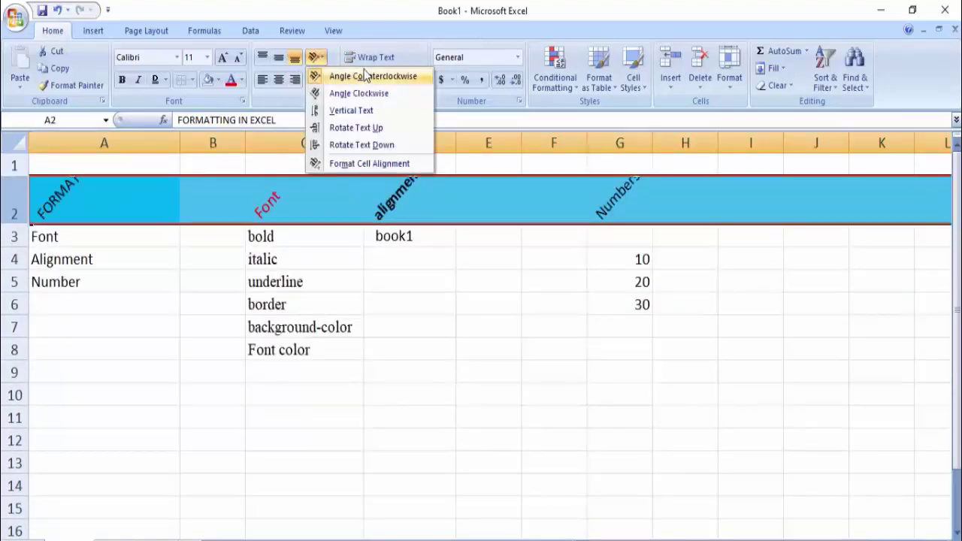
{"action": "left_click", "coordinate": [366, 74]}
{"action": "left_click", "coordinate": [401, 234]}
{"action": "left_click", "coordinate": [417, 305]}
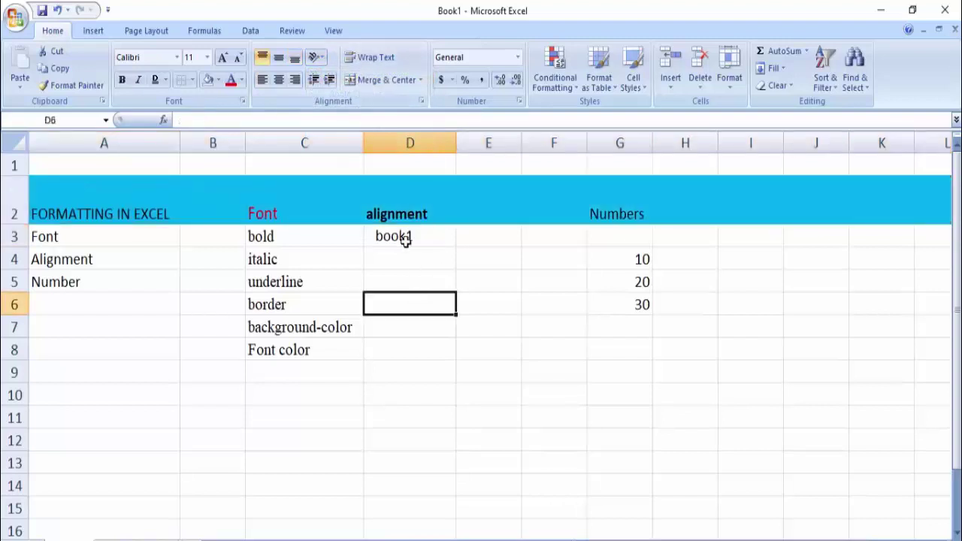
- Merge and center cells D3:D8 and set the "book1" text to Vertical Text orientation
{"action": "left_click_drag", "start_coordinate": [401, 236], "coordinate": [416, 347]}
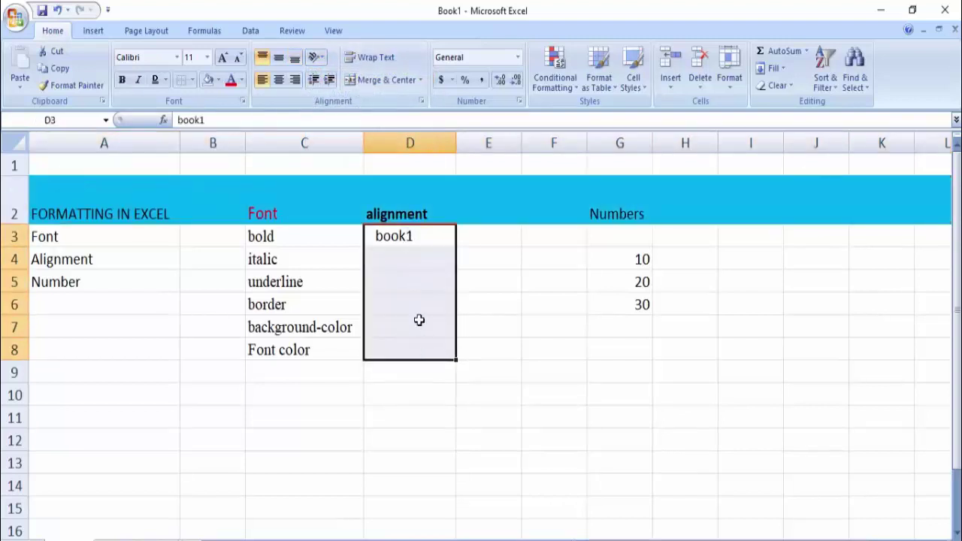
{"action": "left_click", "coordinate": [383, 80]}
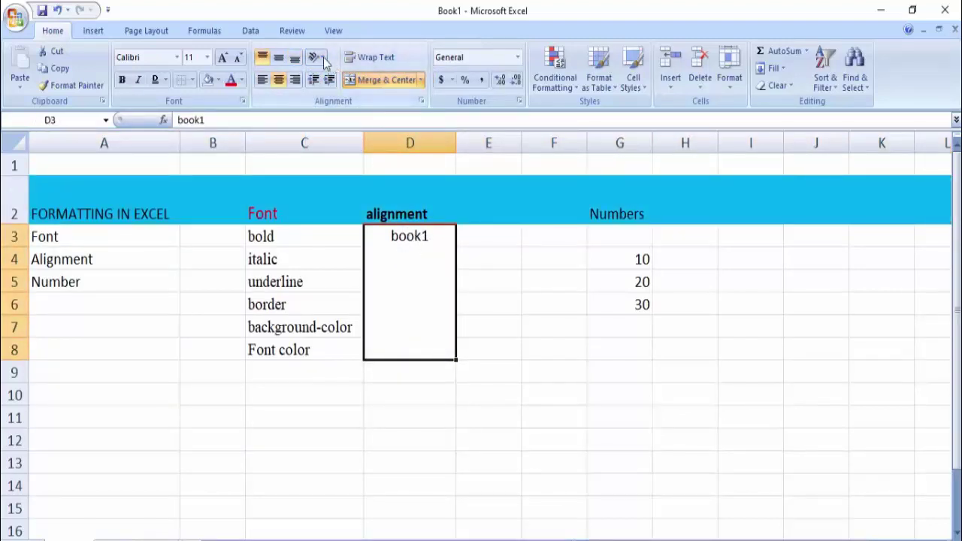
{"action": "left_click", "coordinate": [318, 59]}
{"action": "left_click", "coordinate": [382, 108]}
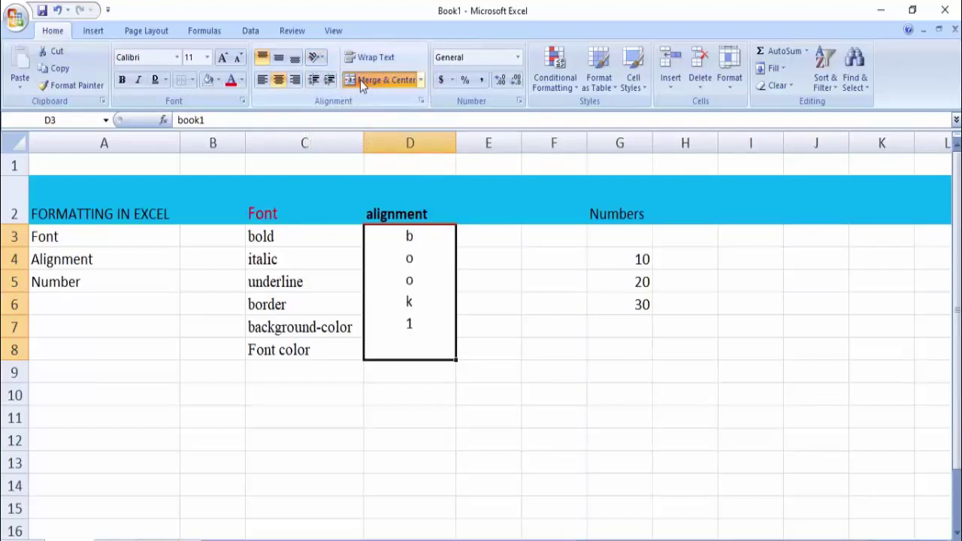
- Try Rotate Text Up and Rotate Text Down on the merged "book1" cell, and set its orientation to 30 degrees
{"action": "left_click", "coordinate": [314, 60]}
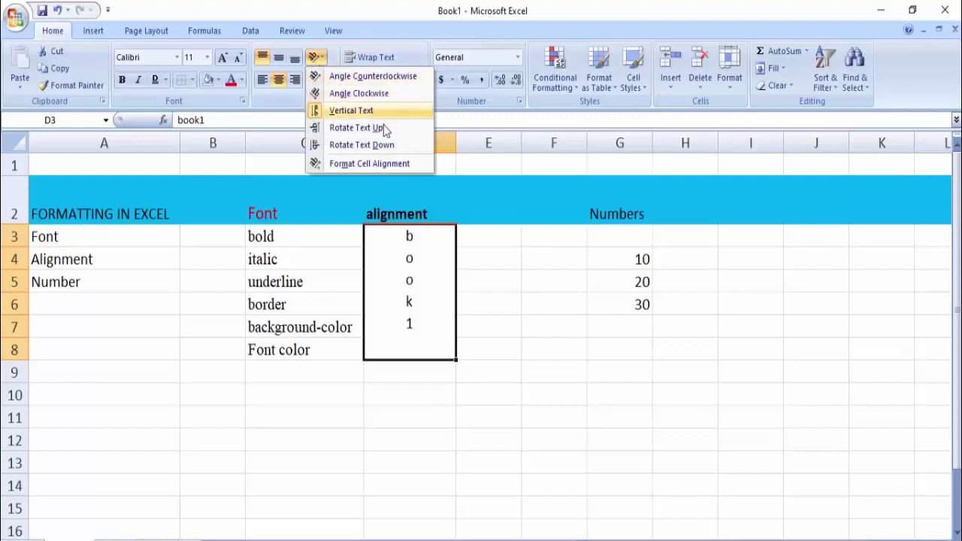
{"action": "left_click", "coordinate": [390, 143]}
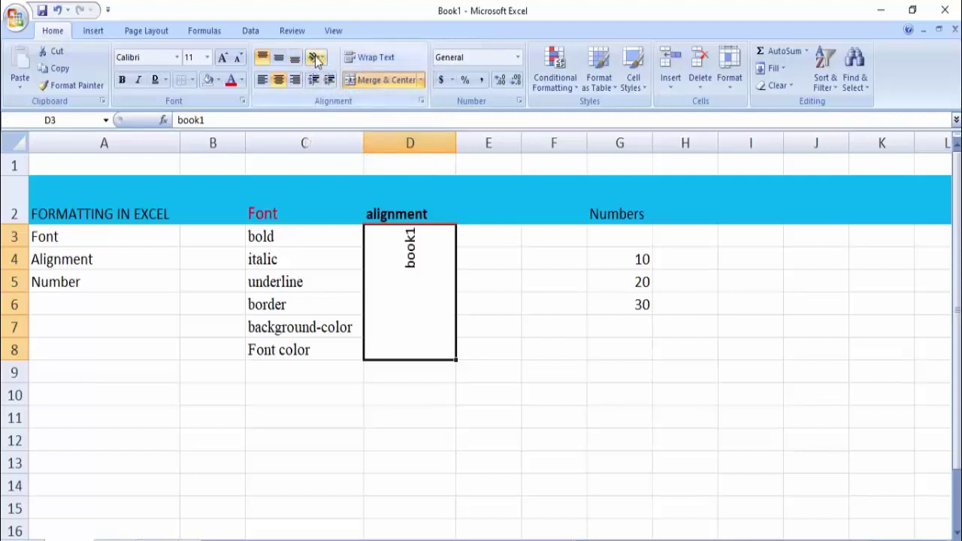
{"action": "left_click", "coordinate": [316, 58]}
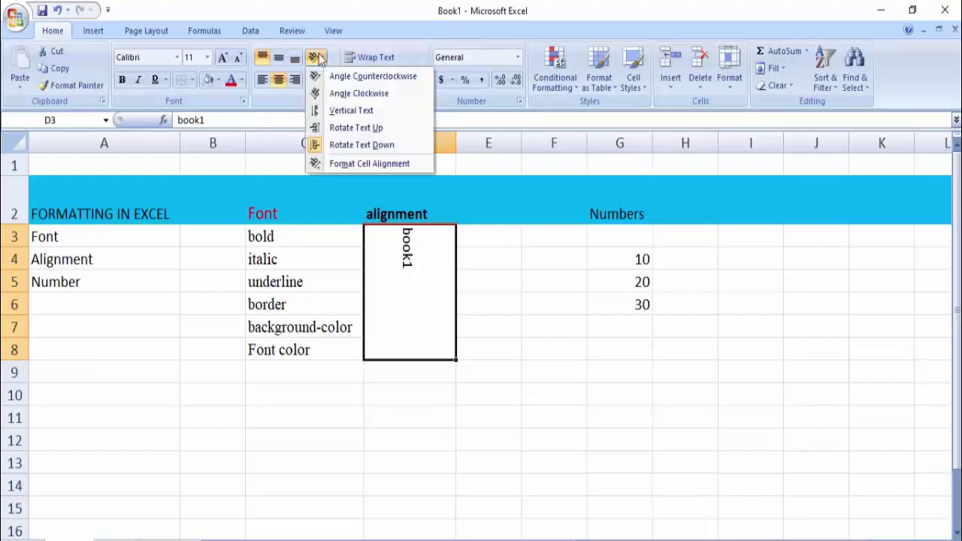
{"action": "left_click", "coordinate": [378, 164]}
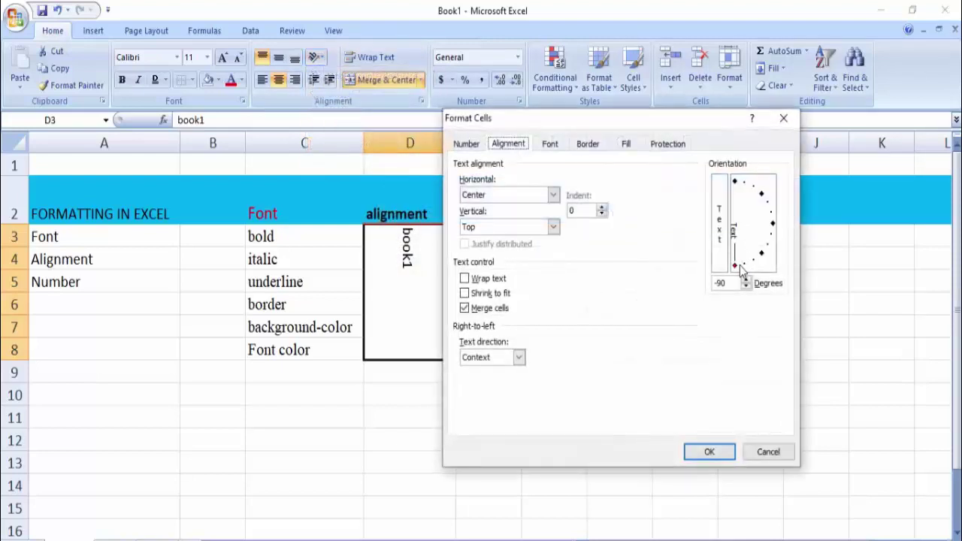
{"action": "left_click_drag", "start_coordinate": [742, 272], "coordinate": [767, 213]}
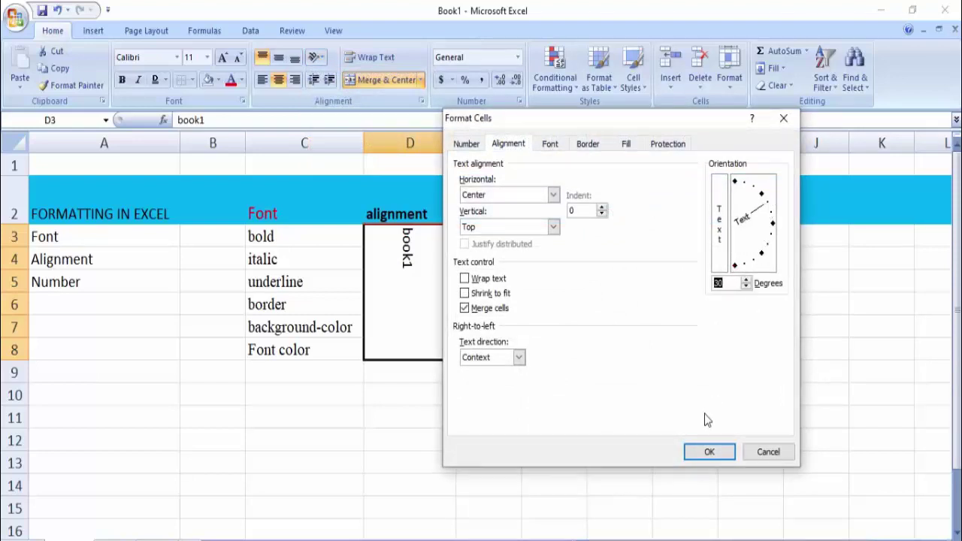
{"action": "left_click", "coordinate": [709, 452]}
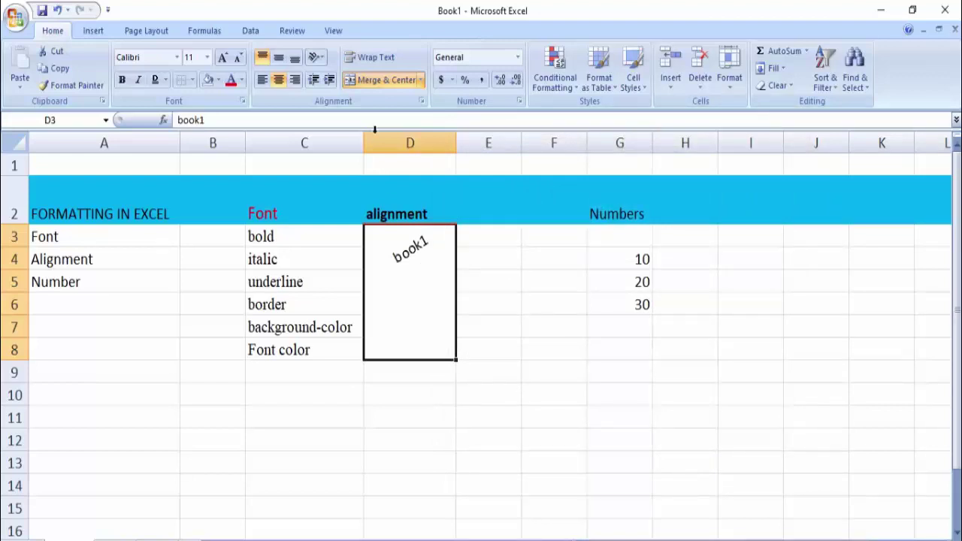
- Unmerge cells D3:D8 and return "book1" in D3 to horizontal text by applying and removing Angle Counterclockwise
{"action": "left_click", "coordinate": [393, 77]}
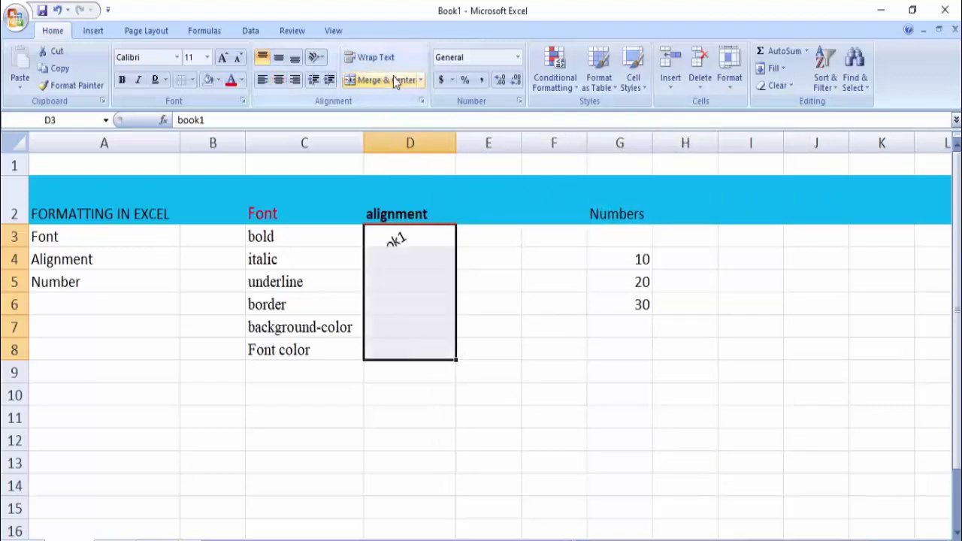
{"action": "left_click", "coordinate": [402, 238]}
{"action": "left_click", "coordinate": [321, 58]}
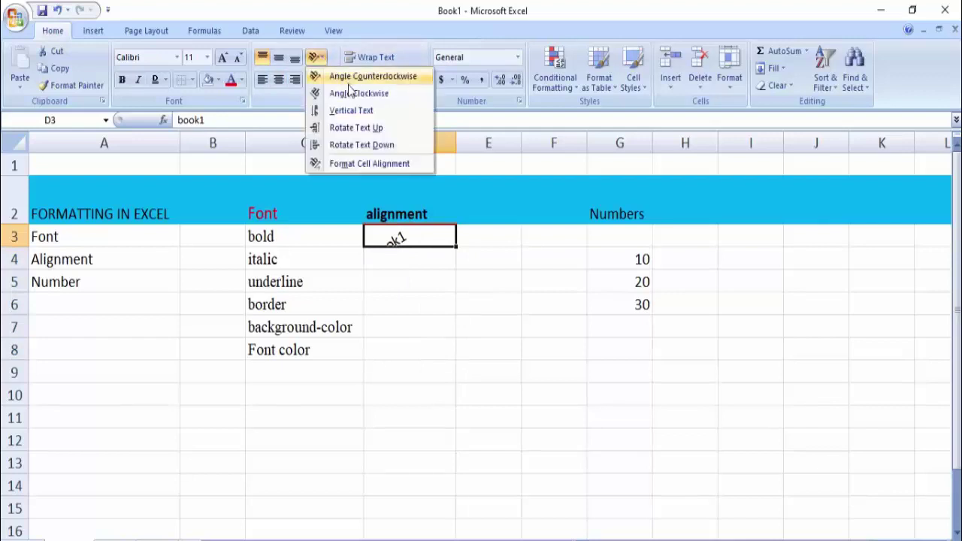
{"action": "left_click", "coordinate": [338, 76]}
{"action": "left_click", "coordinate": [316, 58]}
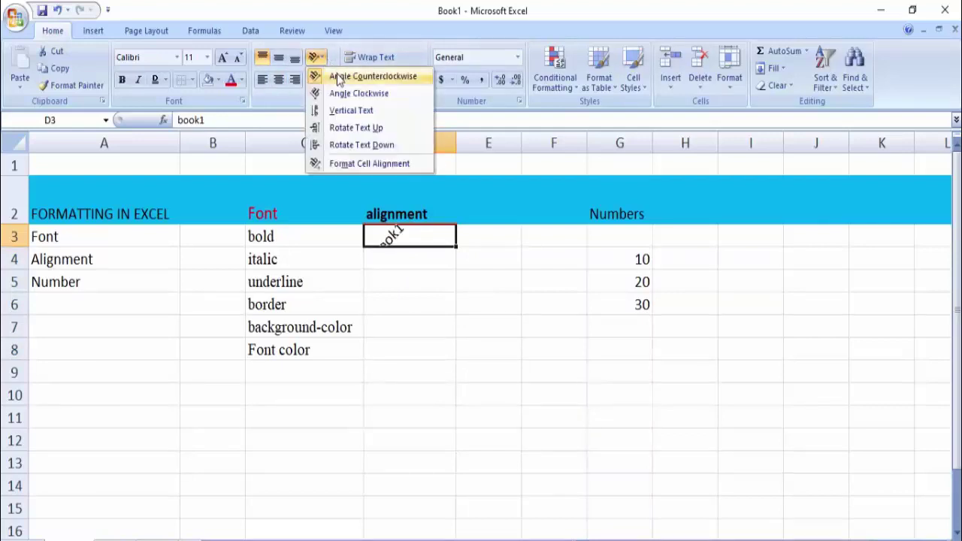
{"action": "left_click", "coordinate": [337, 76]}
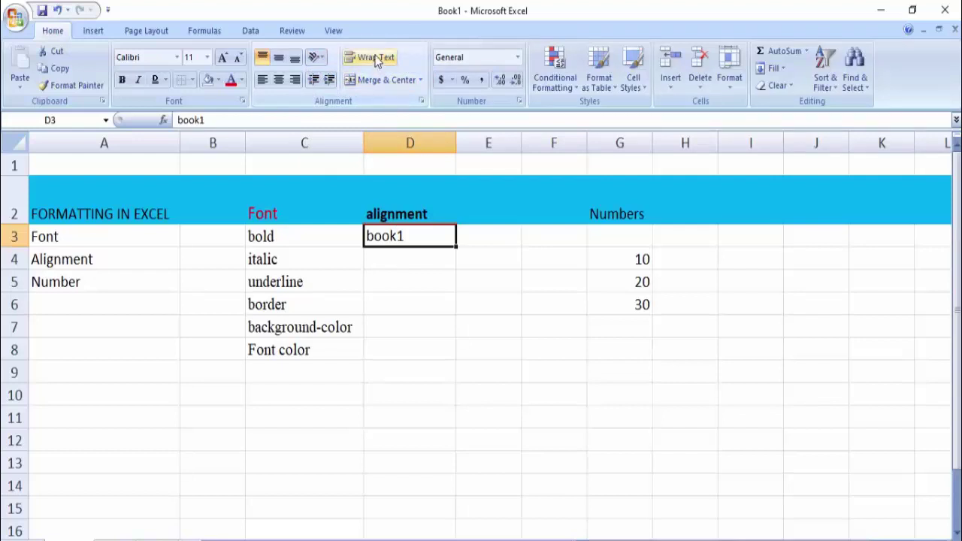
- Extend the text in cell D3 to read "book1 is visible in one cell"
{"action": "double_click", "coordinate": [432, 236]}
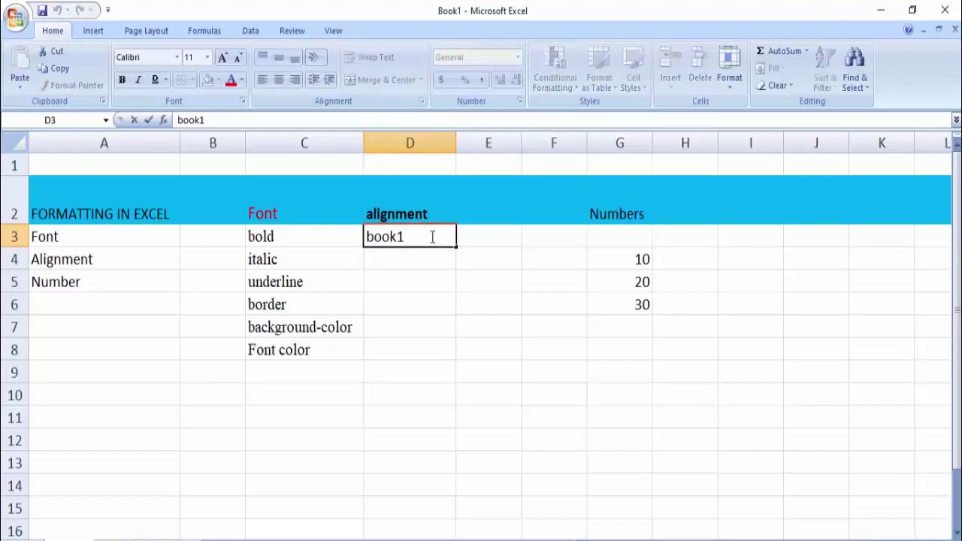
{"action": "type", "text": "is visib"}
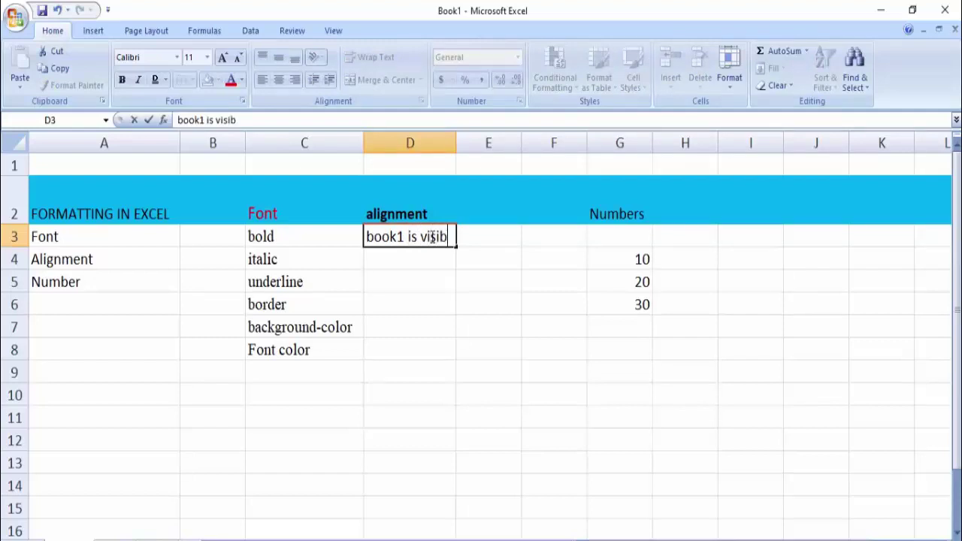
{"action": "type", "text": "le in one ce"}
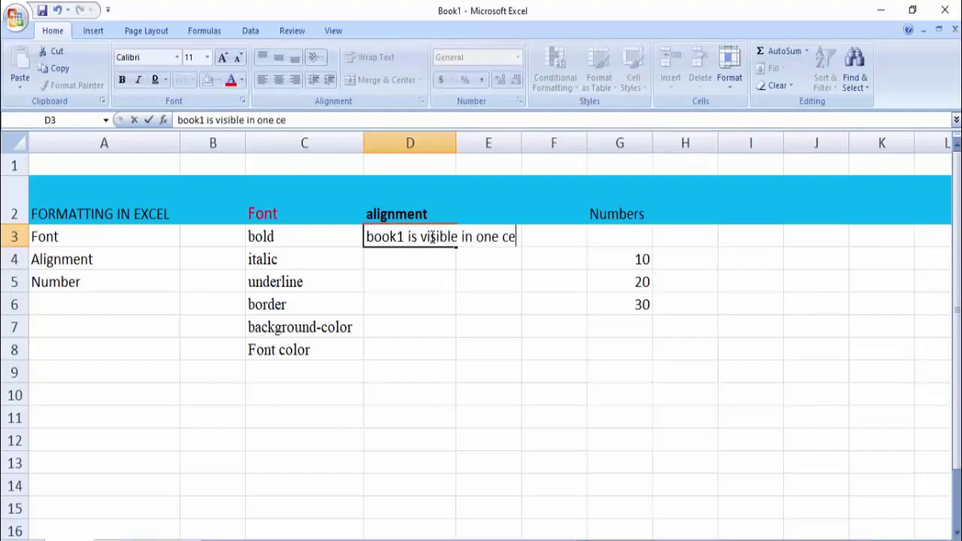
{"action": "type", "text": "ll"}
{"action": "key", "text": "Return"}
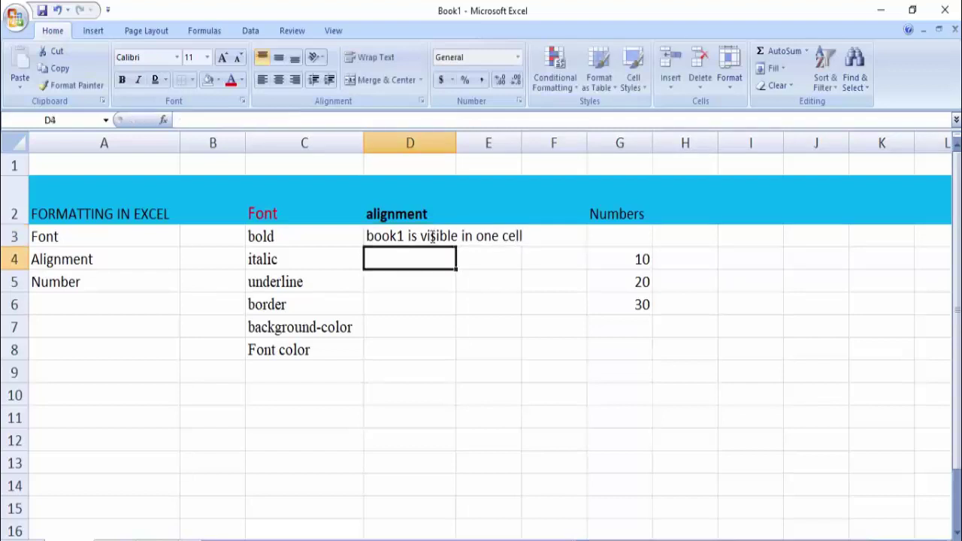
- Wrap the text in cell D3 and auto-fit the height of row 3 to it
{"action": "left_click", "coordinate": [432, 237]}
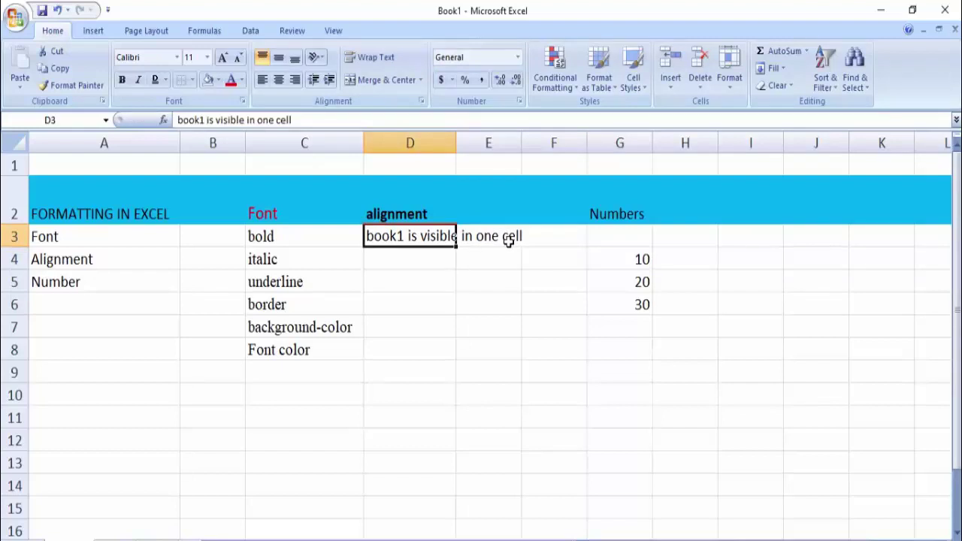
{"action": "left_click", "coordinate": [424, 276]}
{"action": "left_click", "coordinate": [420, 239]}
{"action": "left_click", "coordinate": [384, 63]}
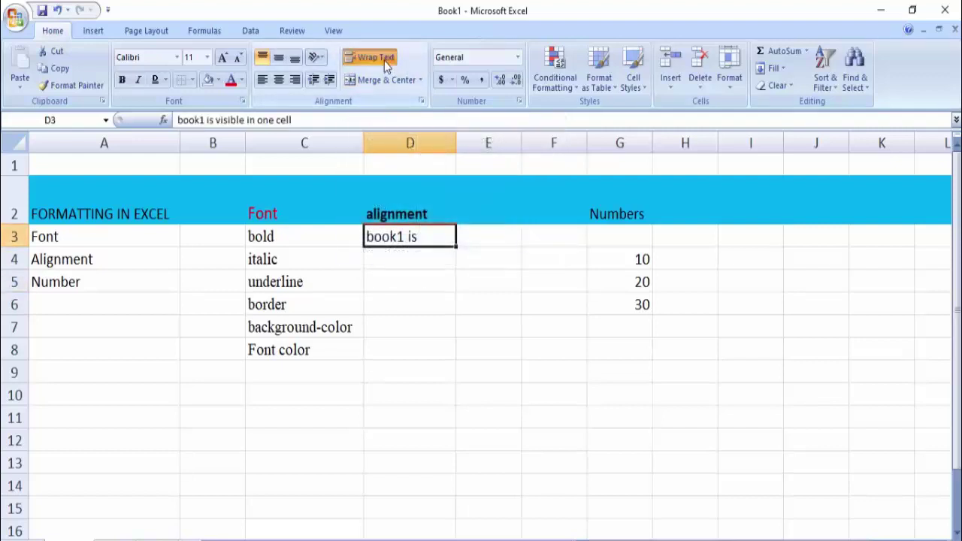
{"action": "double_click", "coordinate": [15, 248]}
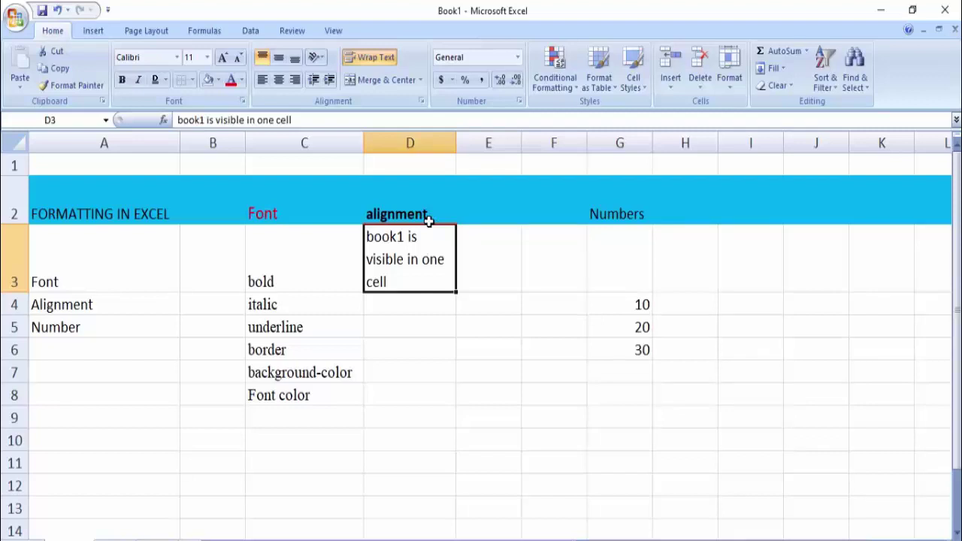
- Toggle Wrap Text for cell D3 off, on and off again to compare both displays
{"action": "left_click", "coordinate": [378, 58]}
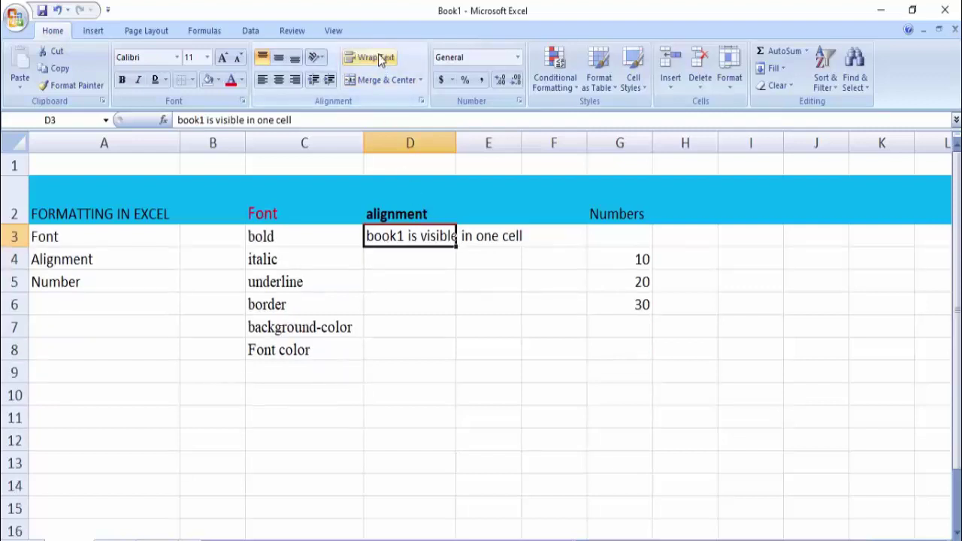
{"action": "left_click", "coordinate": [380, 58]}
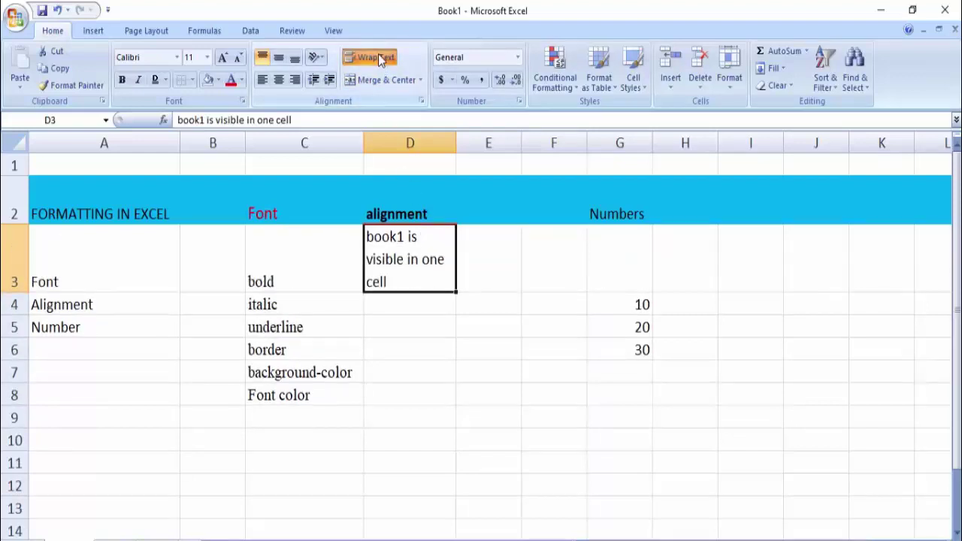
{"action": "left_click", "coordinate": [379, 57]}
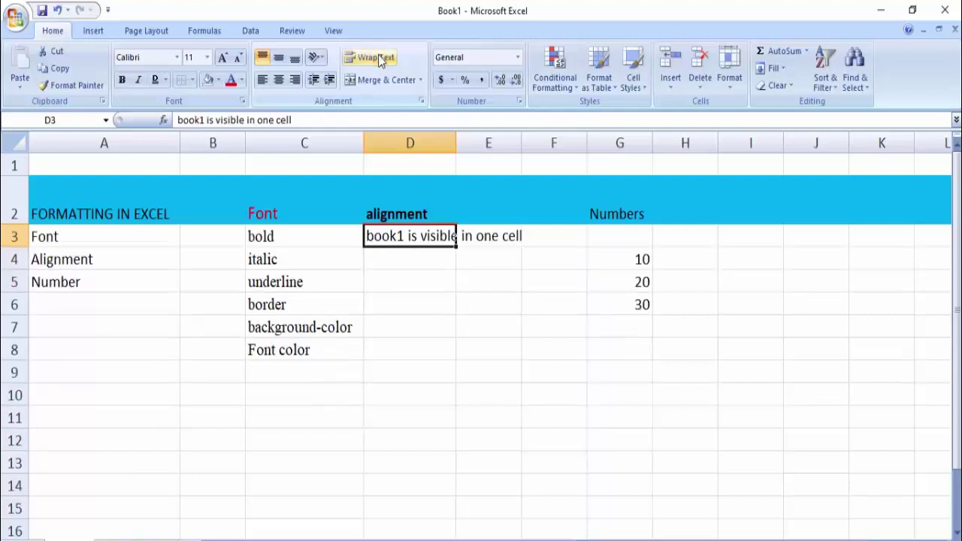
- Insert manual line breaks in the D3 text before "visible" and after "in", and turn off Wrap Text for the cell
{"action": "double_click", "coordinate": [419, 237]}
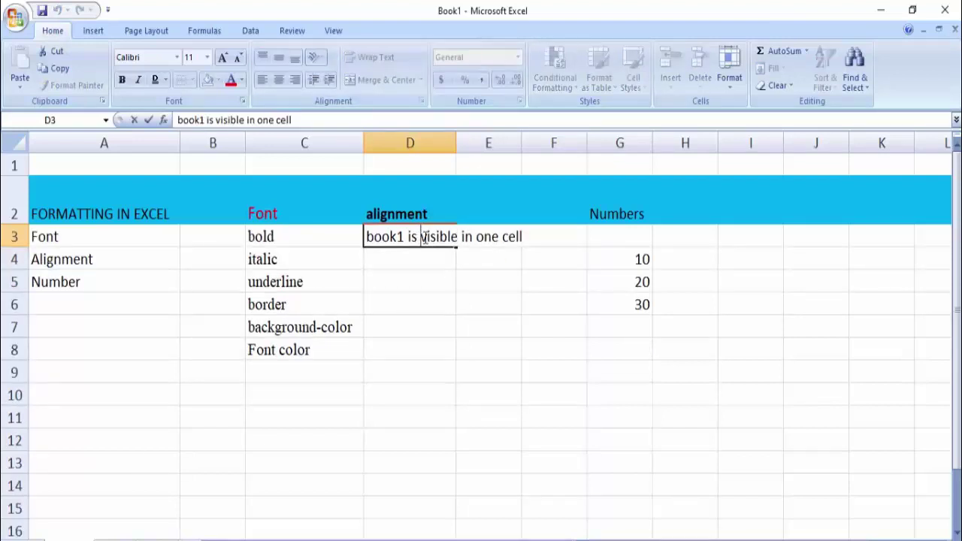
{"action": "key", "text": "alt+Return"}
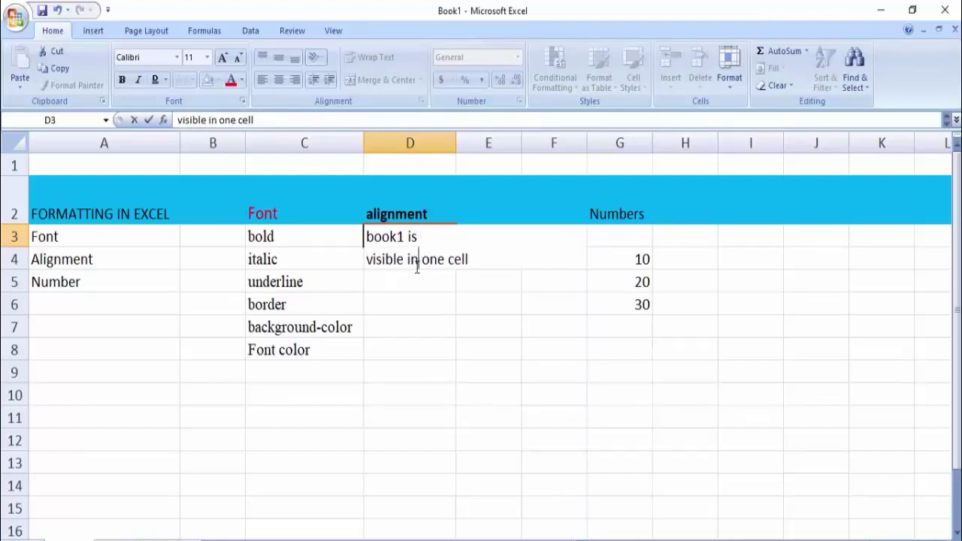
{"action": "left_click", "coordinate": [417, 260]}
{"action": "key", "text": "alt+Return"}
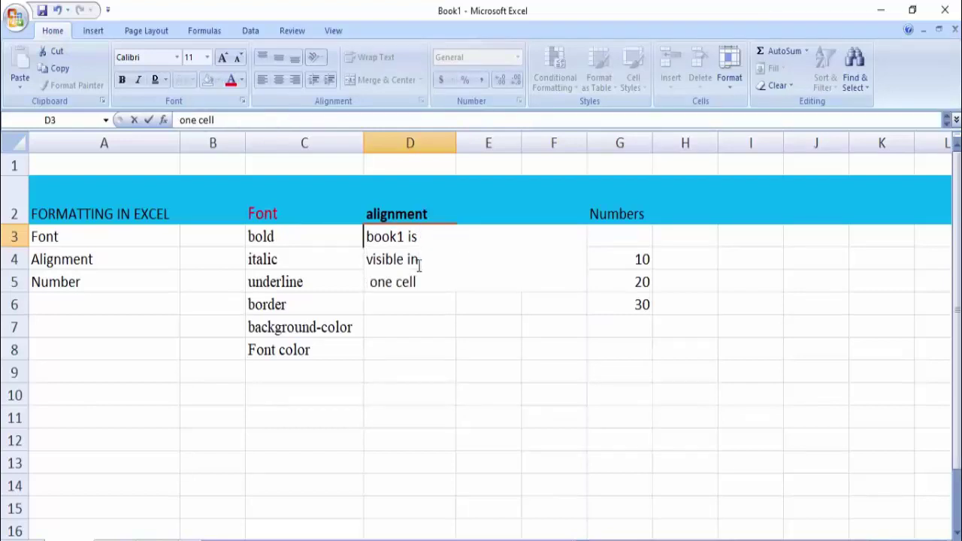
{"action": "left_click", "coordinate": [446, 316]}
{"action": "left_click", "coordinate": [395, 261]}
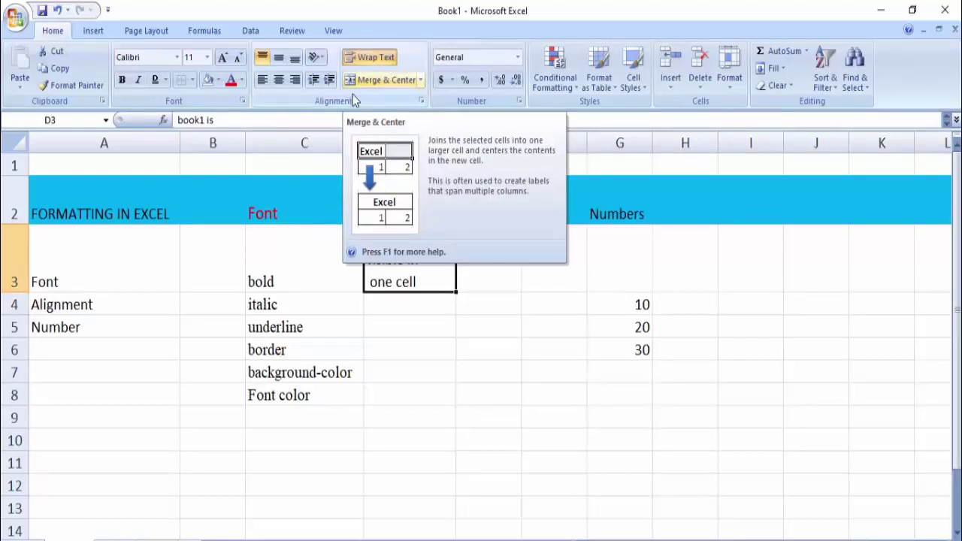
{"action": "left_click", "coordinate": [388, 59]}
- Examine the Number, Alignment, Font and Border settings for cell G4 in the Format Cells dialog, and close it without changes
{"action": "left_click_drag", "start_coordinate": [629, 262], "coordinate": [633, 304]}
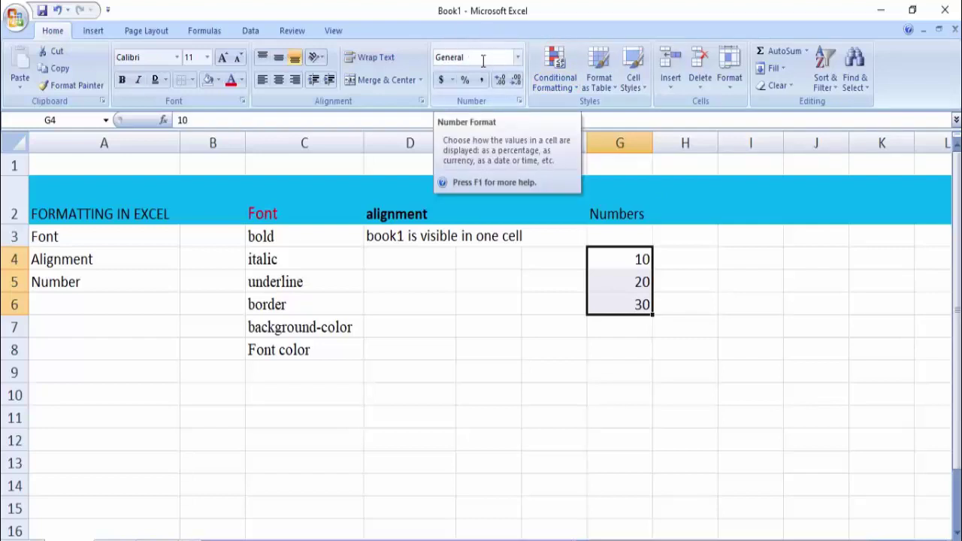
{"action": "left_click", "coordinate": [609, 260]}
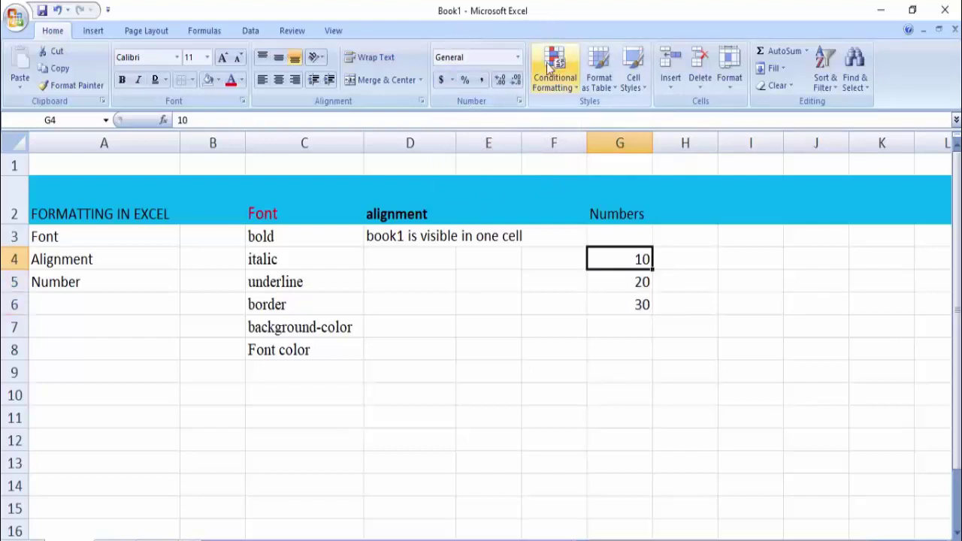
{"action": "left_click", "coordinate": [520, 103]}
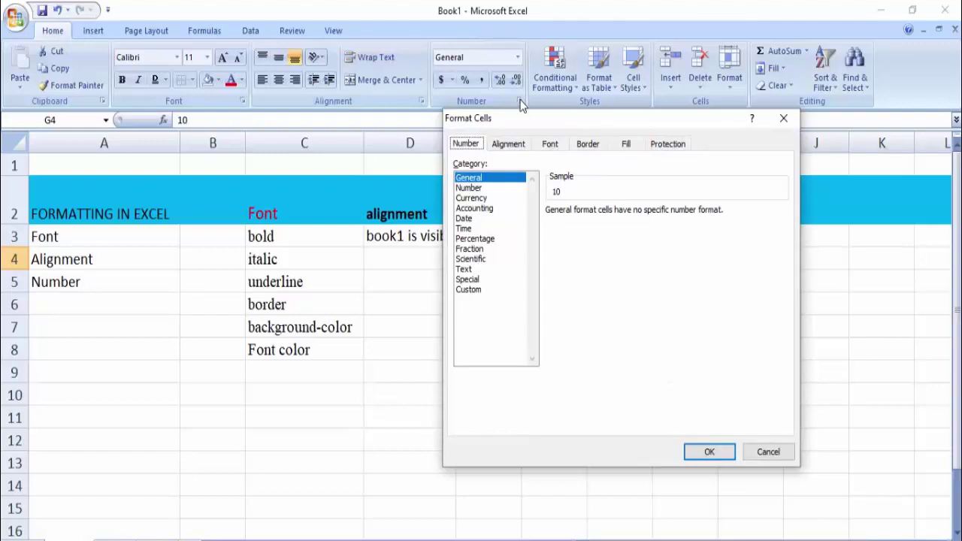
{"action": "key", "text": "Escape"}
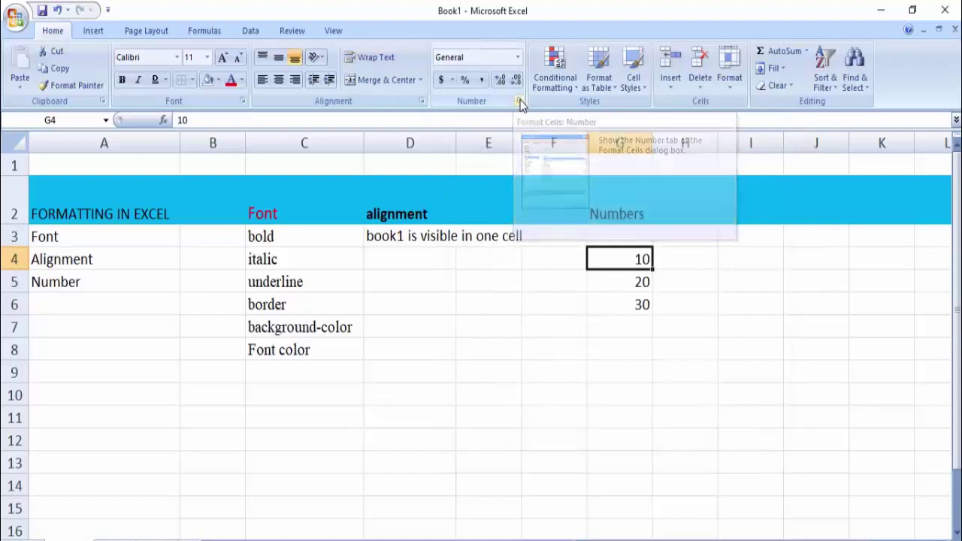
{"action": "left_click", "coordinate": [520, 102]}
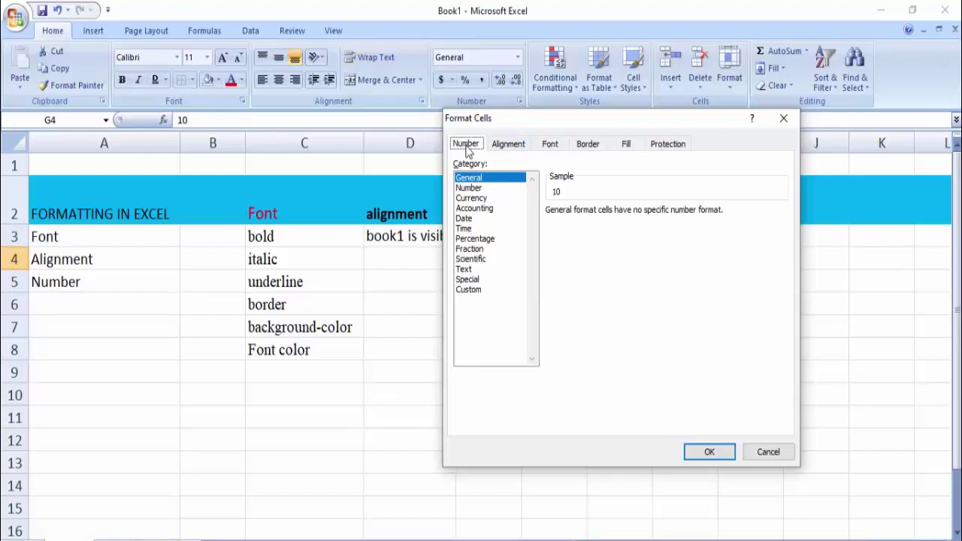
{"action": "left_click", "coordinate": [497, 144]}
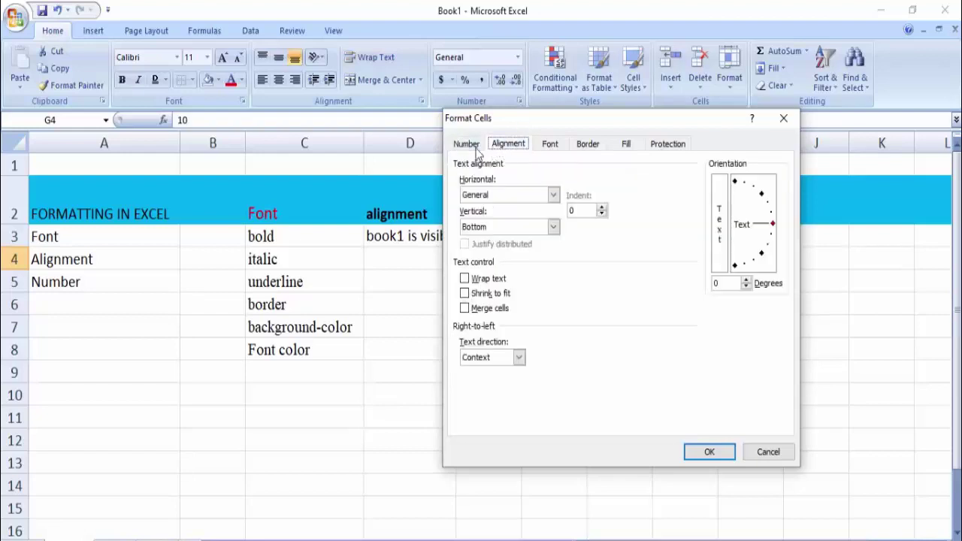
{"action": "left_click", "coordinate": [547, 146]}
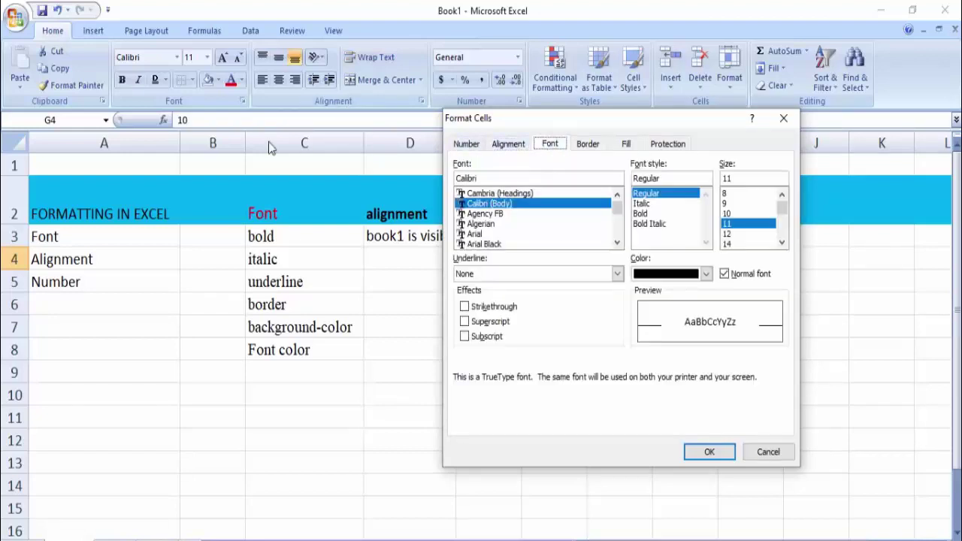
{"action": "left_click", "coordinate": [589, 144]}
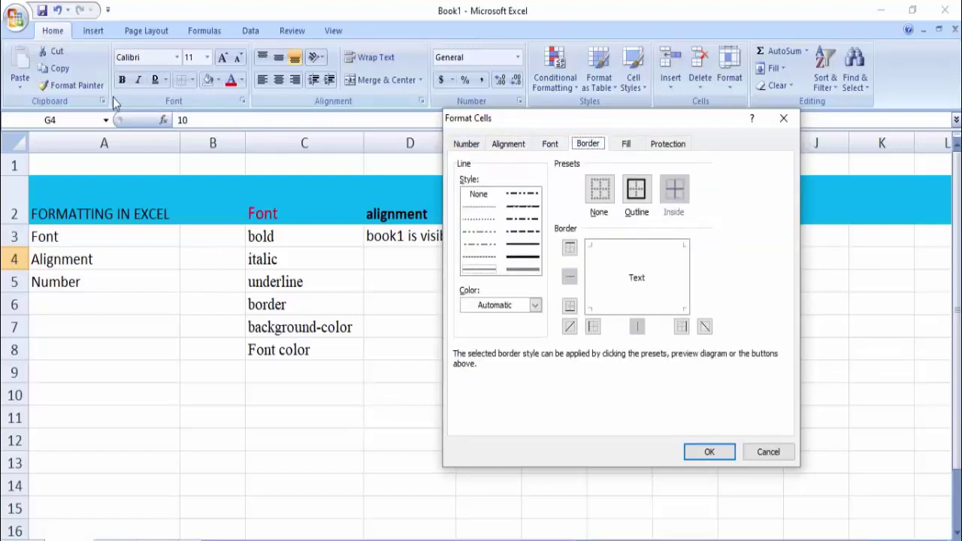
{"action": "left_click", "coordinate": [467, 144]}
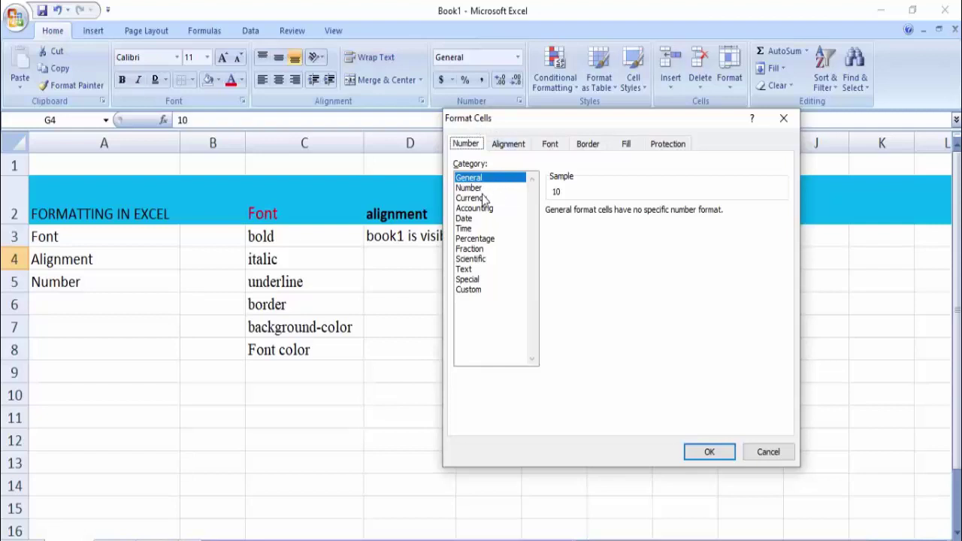
{"action": "left_click", "coordinate": [783, 118]}
{"action": "left_click", "coordinate": [624, 322]}
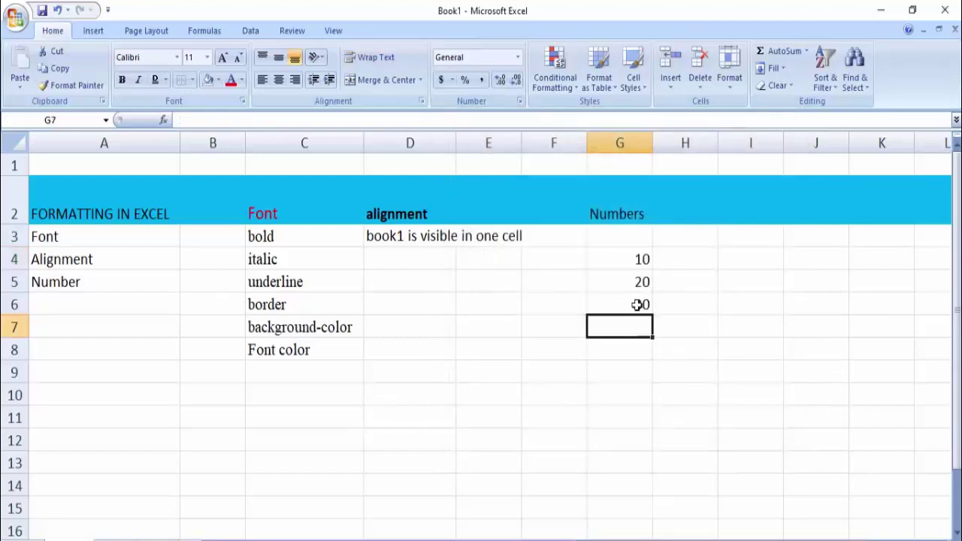
- Format cells G4:G6 with the Number category and three decimal places
{"action": "left_click", "coordinate": [642, 260]}
{"action": "left_click_drag", "start_coordinate": [643, 260], "coordinate": [643, 306]}
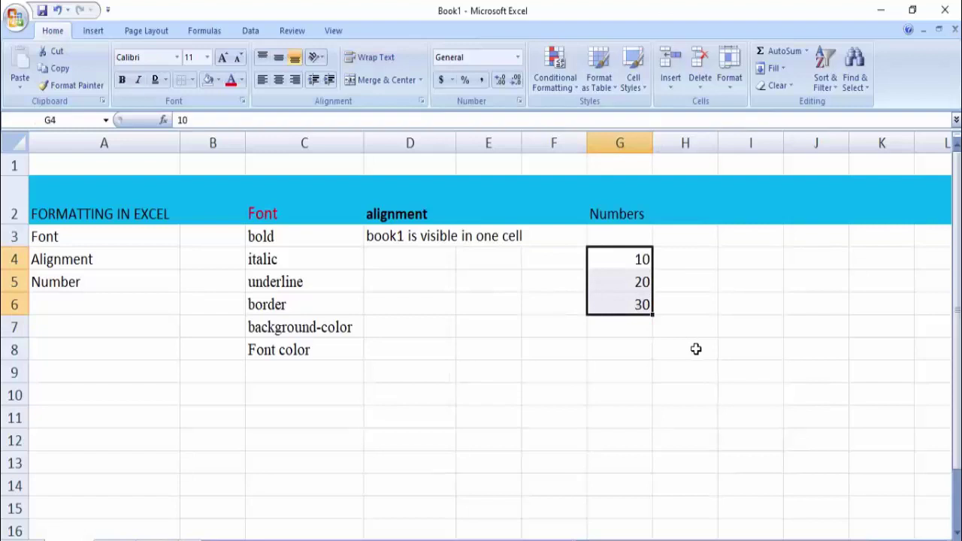
{"action": "left_click", "coordinate": [520, 103]}
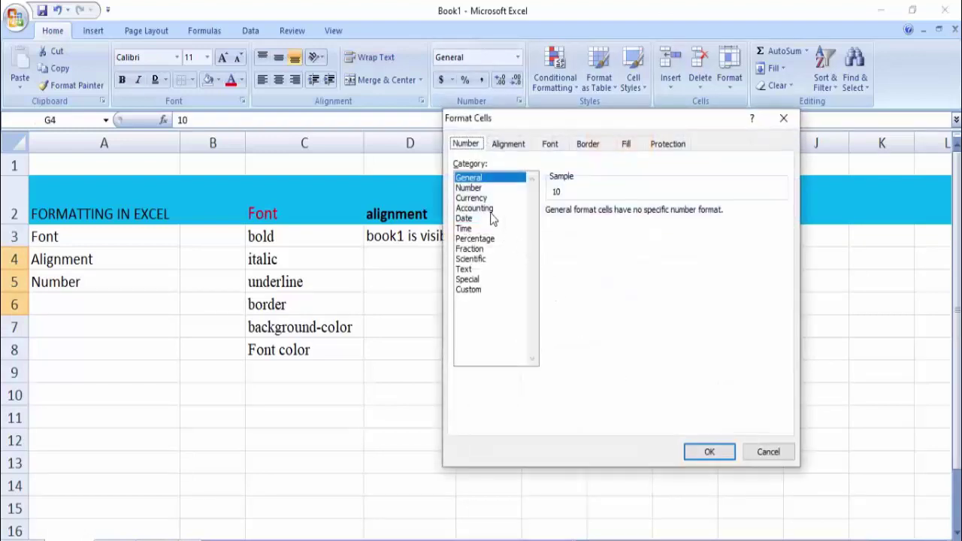
{"action": "left_click", "coordinate": [478, 189]}
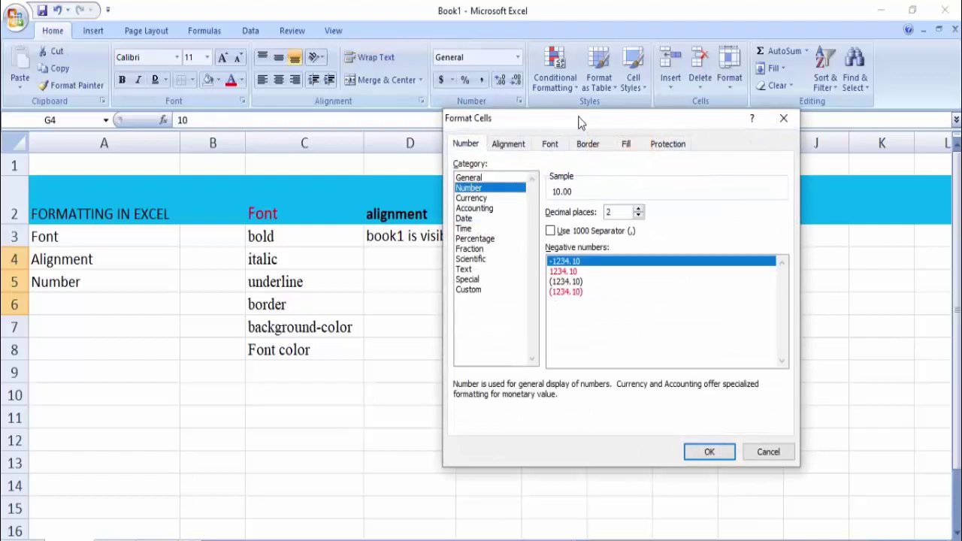
{"action": "left_click_drag", "start_coordinate": [580, 119], "coordinate": [249, 121]}
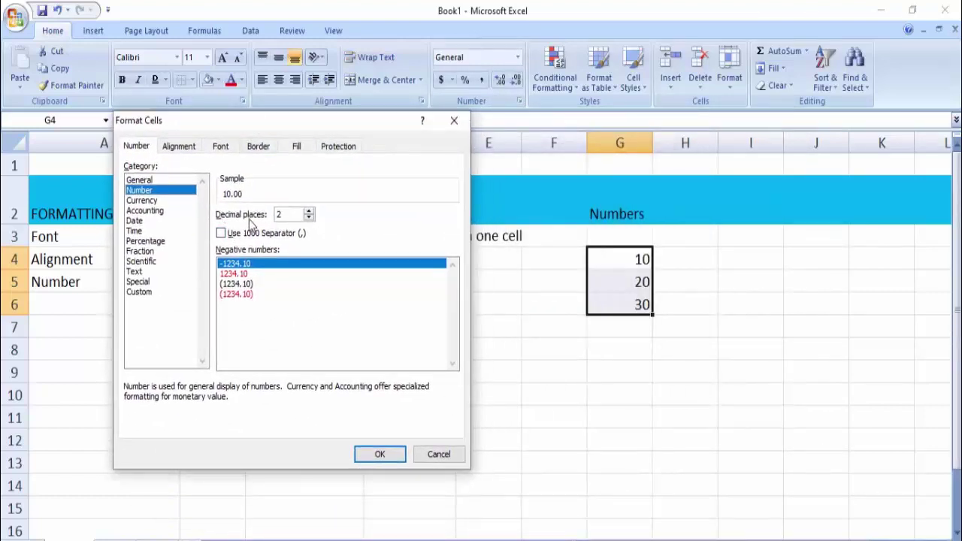
{"action": "left_click", "coordinate": [309, 212]}
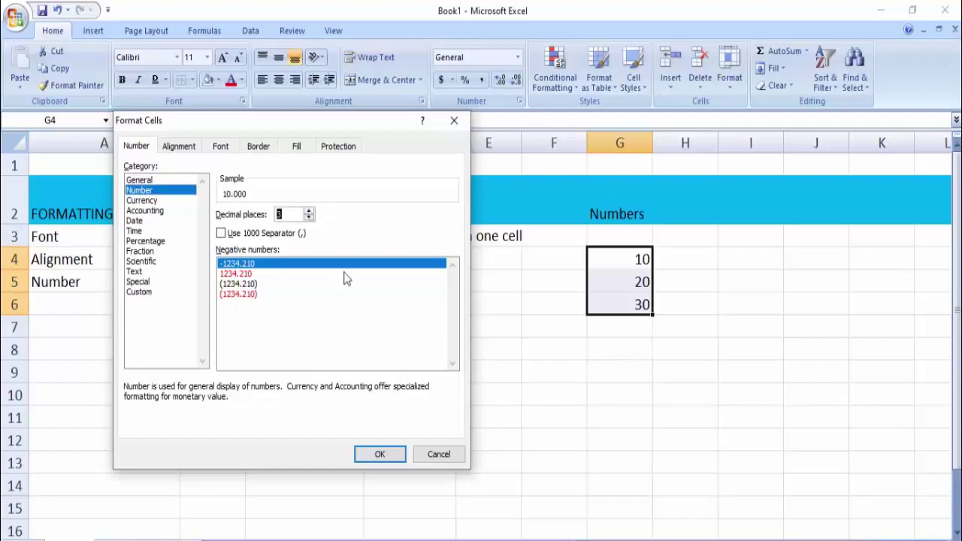
{"action": "left_click", "coordinate": [380, 456]}
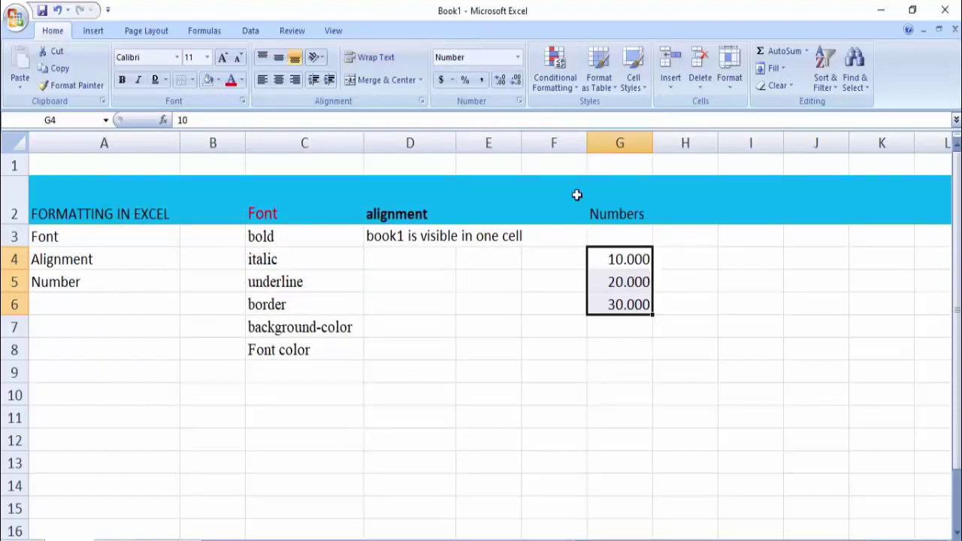
- Try Decrease Decimal and Increase Decimal on G4:G6, ending back at three decimal places
{"action": "left_click", "coordinate": [516, 80]}
{"action": "left_click", "coordinate": [517, 80]}
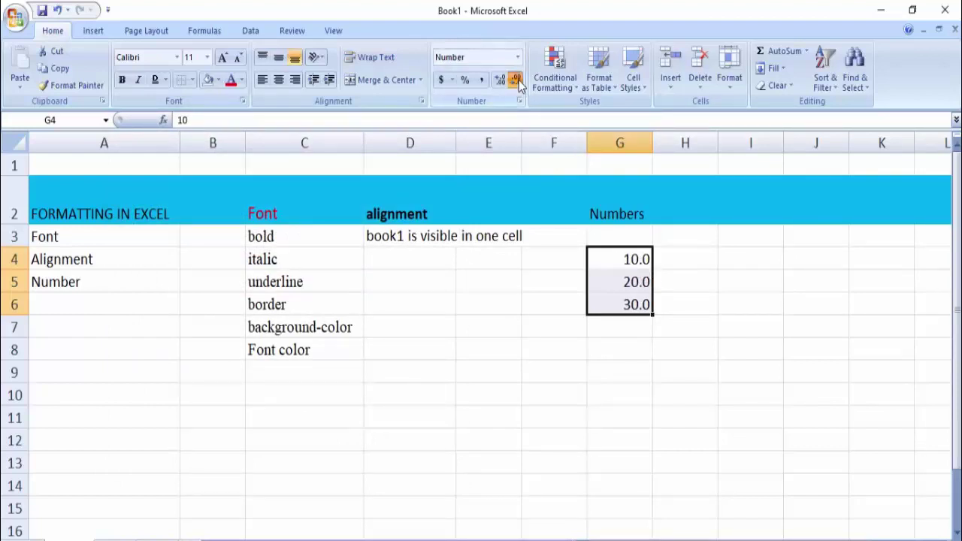
{"action": "left_click", "coordinate": [501, 81]}
{"action": "left_click", "coordinate": [501, 81]}
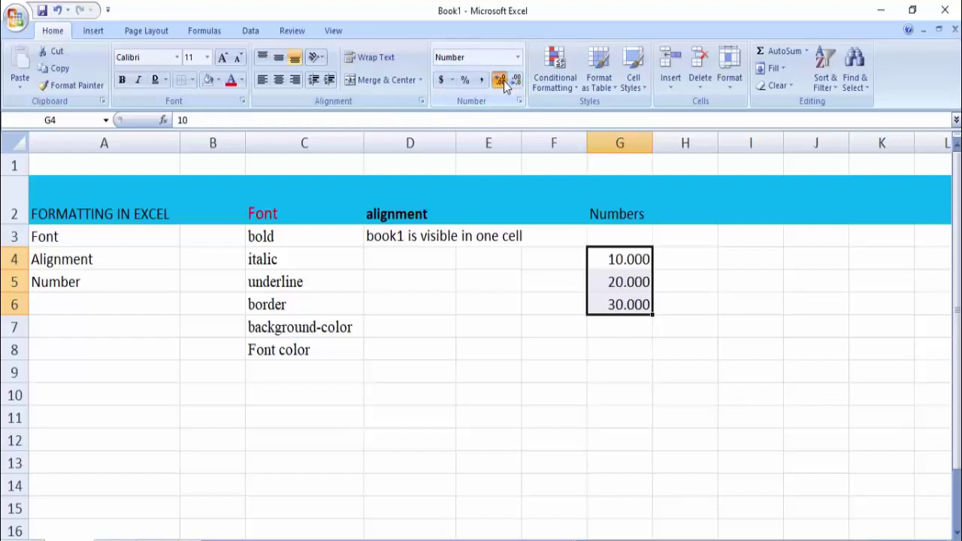
{"action": "left_click", "coordinate": [502, 82]}
{"action": "left_click", "coordinate": [501, 81]}
{"action": "left_click", "coordinate": [516, 80]}
{"action": "left_click", "coordinate": [517, 83]}
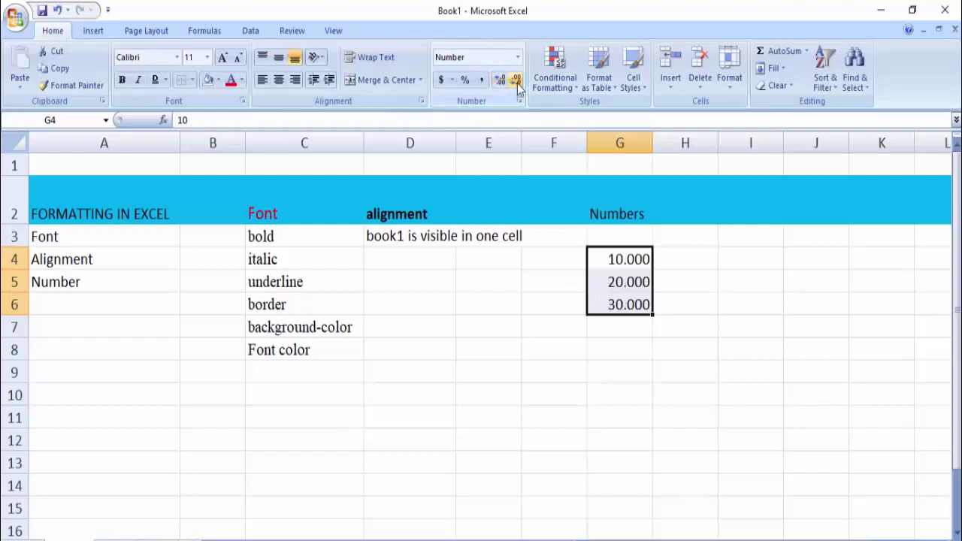
- Reduce the numbers in G4:G6 to zero decimal places
{"action": "left_click", "coordinate": [517, 83]}
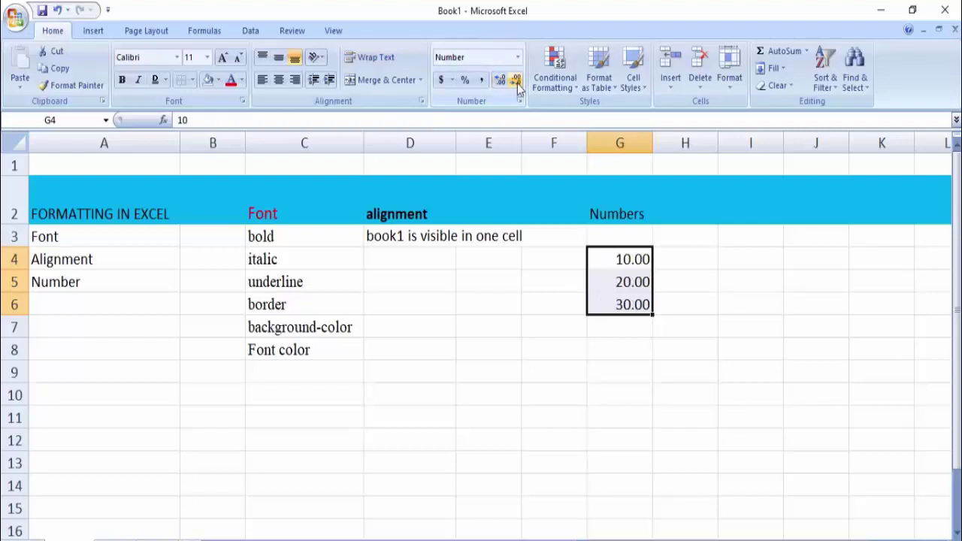
{"action": "left_click", "coordinate": [518, 83]}
{"action": "left_click", "coordinate": [518, 83]}
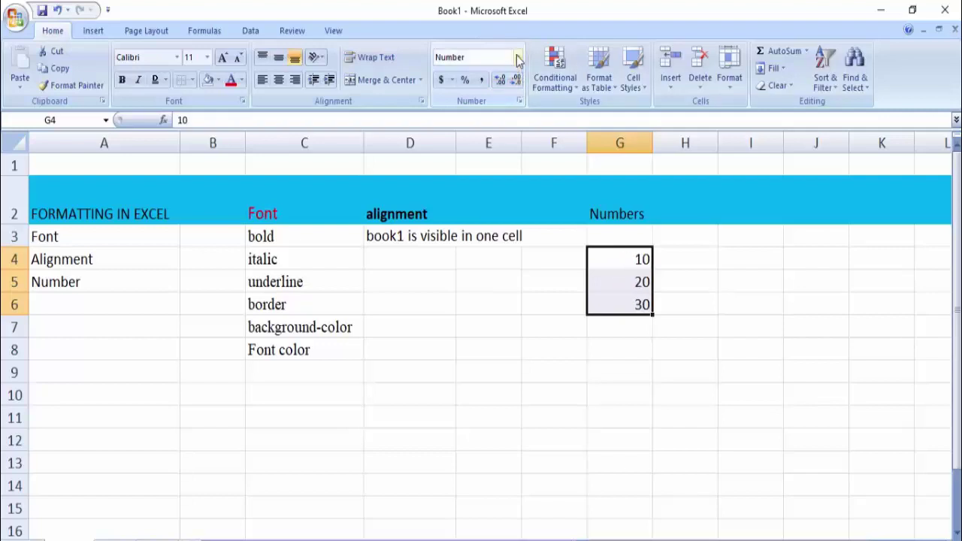
- Format cells G4:G6 as Currency with the $ symbol and zero decimal places
{"action": "left_click", "coordinate": [518, 102]}
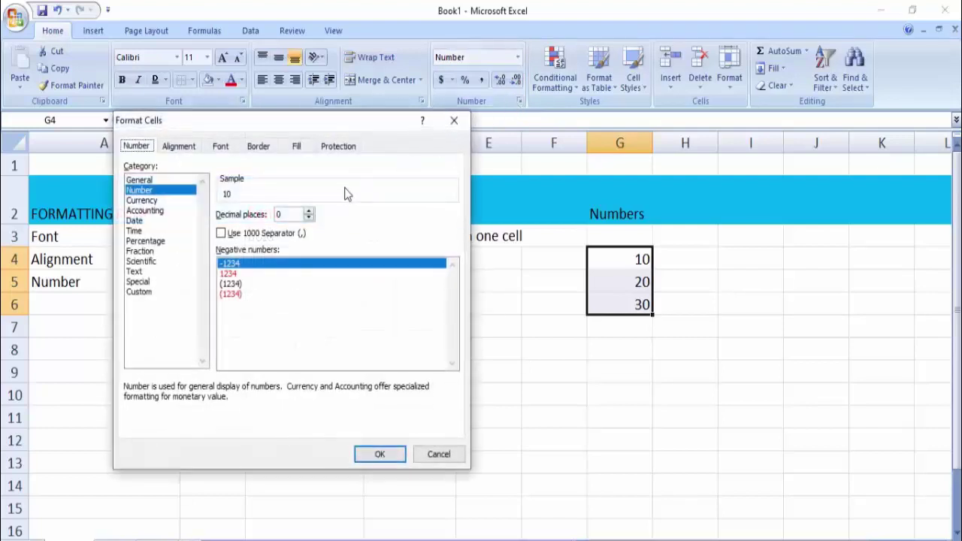
{"action": "left_click", "coordinate": [143, 200]}
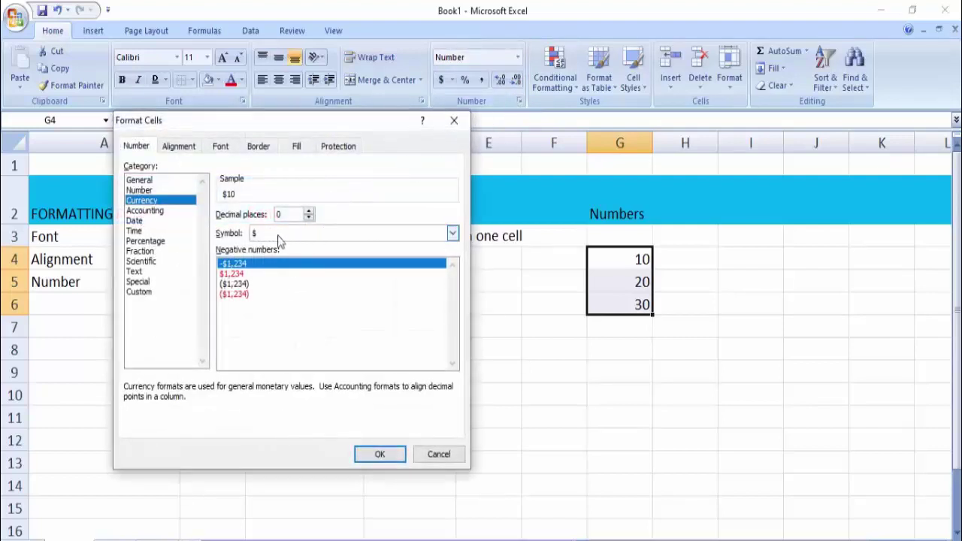
{"action": "left_click", "coordinate": [380, 456]}
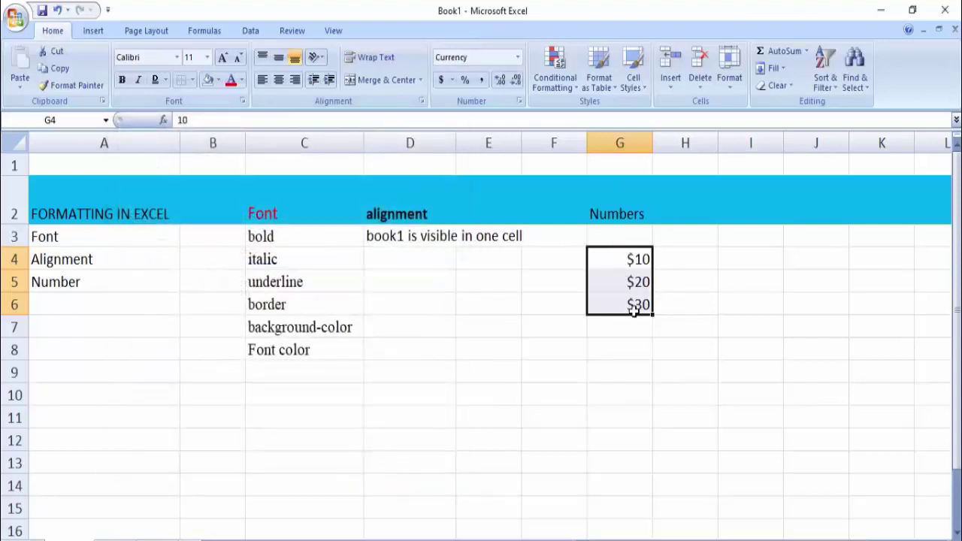
- Look through the available currency symbols for G4:G6 and close the Format Cells dialog without changing the symbol
{"action": "left_click", "coordinate": [518, 101]}
{"action": "left_click", "coordinate": [351, 241]}
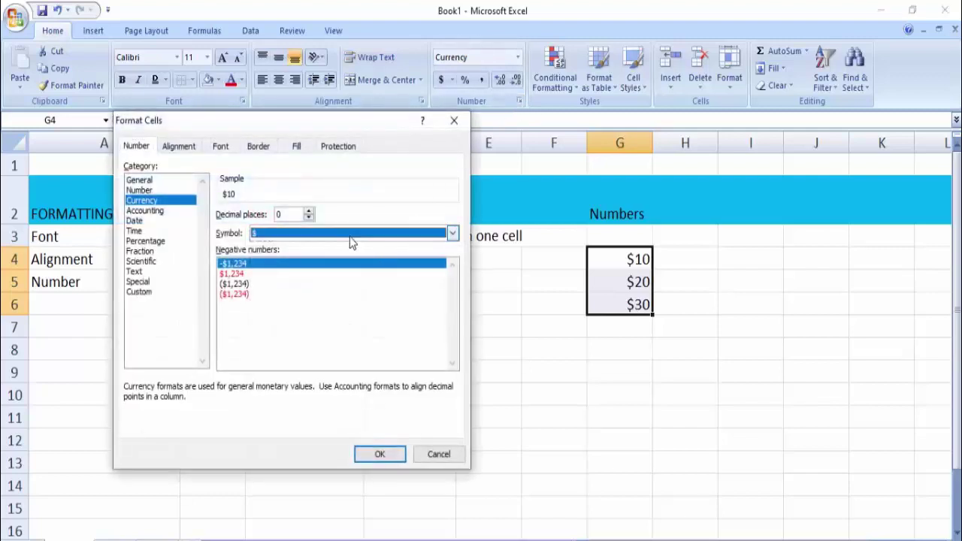
{"action": "scroll", "coordinate": [348, 267], "scroll_direction": "down", "scroll_amount": 3}
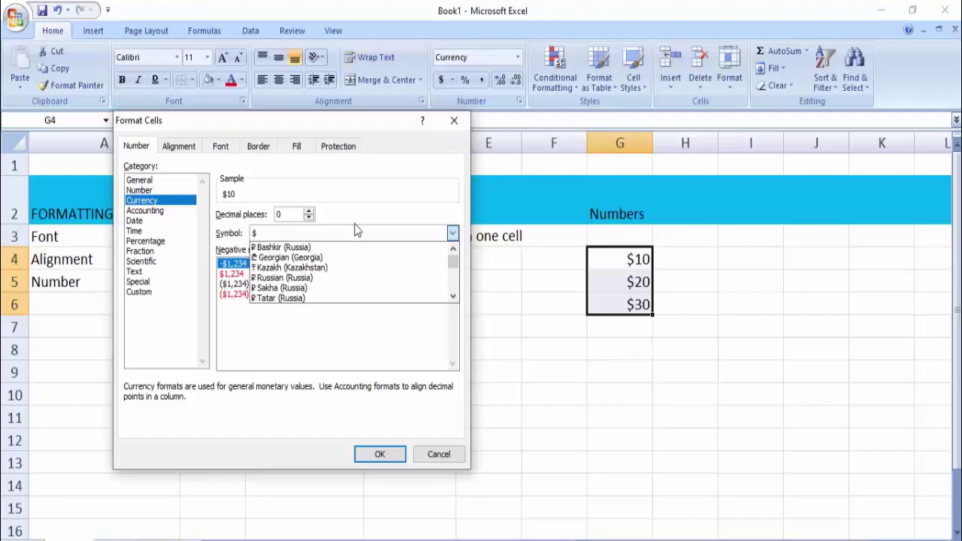
{"action": "left_click", "coordinate": [454, 121]}
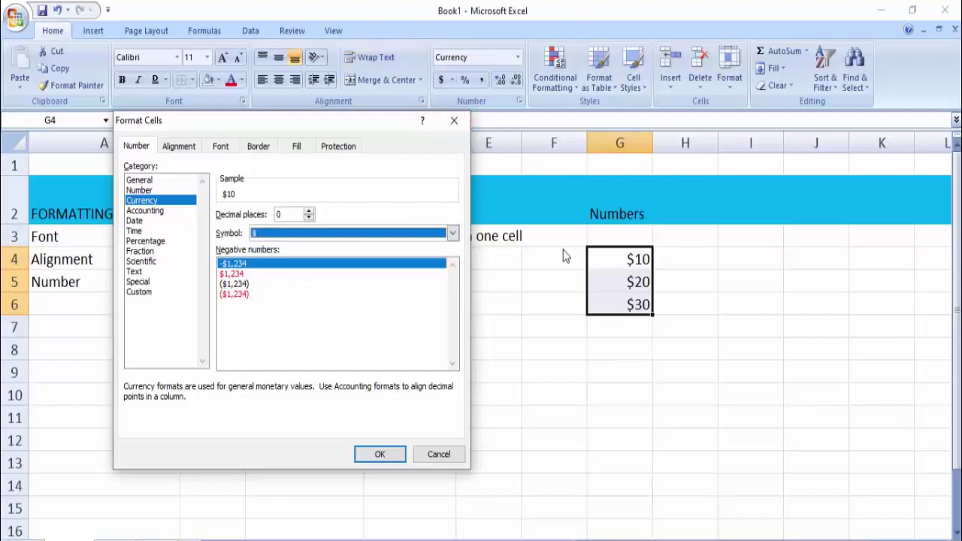
{"action": "left_click", "coordinate": [454, 120]}
- Apply the Short Date format to cell G8 and enter 12-05-2020 in it
{"action": "left_click", "coordinate": [633, 345]}
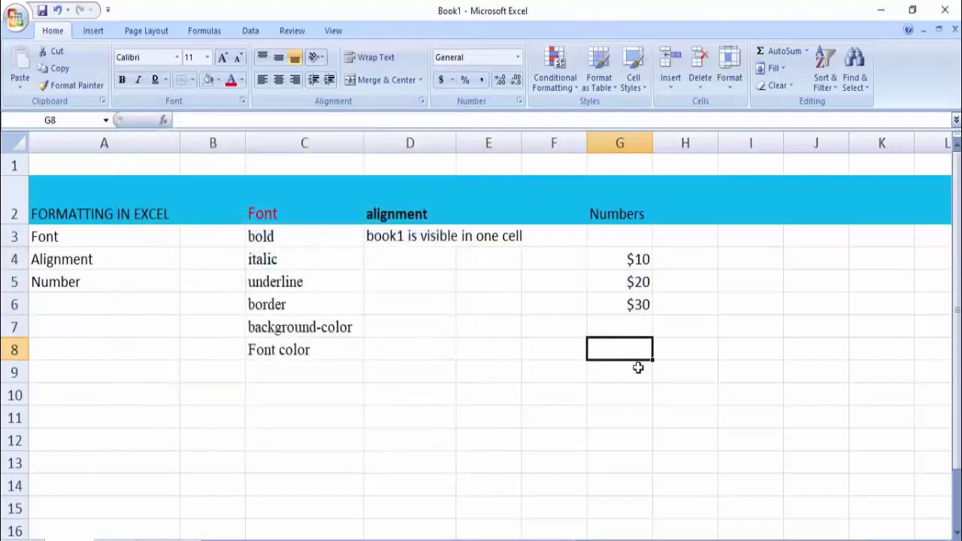
{"action": "left_click", "coordinate": [517, 57]}
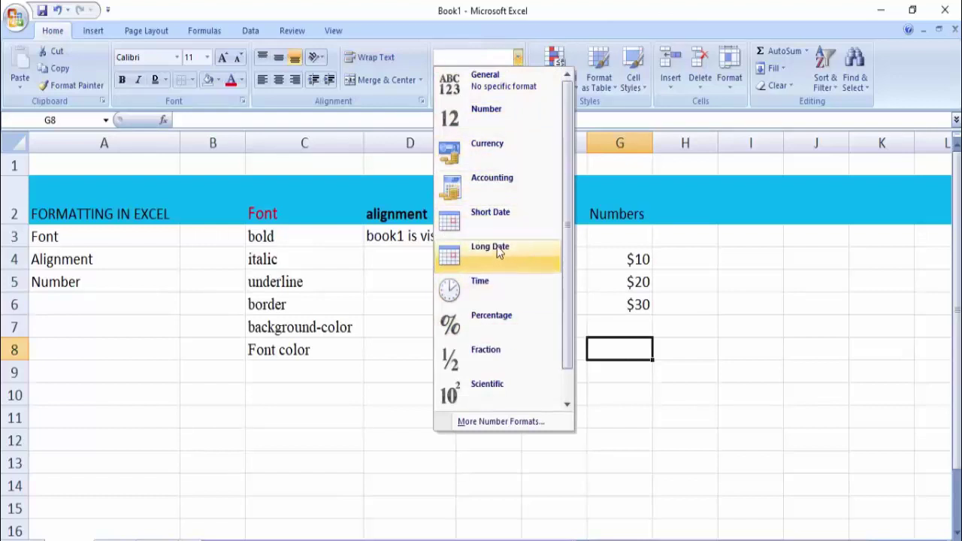
{"action": "left_click", "coordinate": [484, 215]}
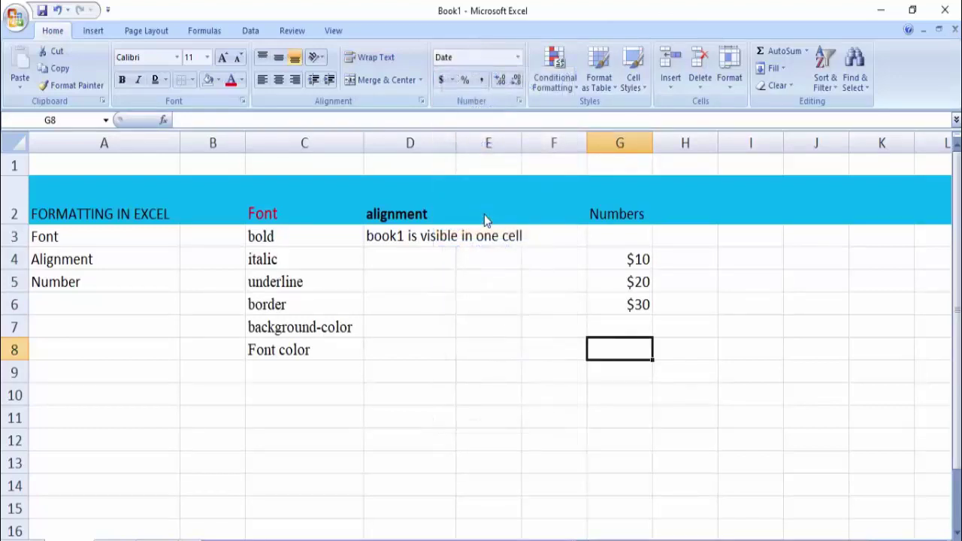
{"action": "type", "text": "12"}
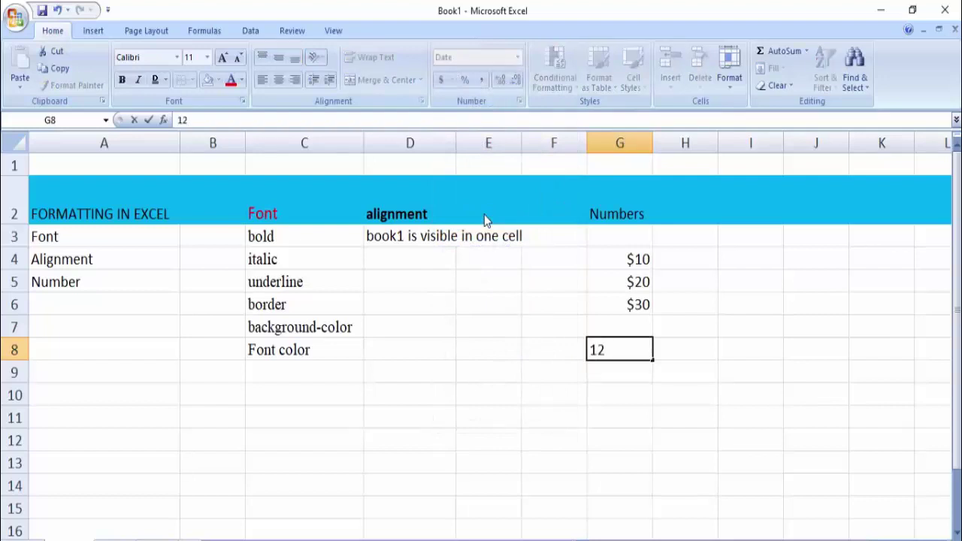
{"action": "type", "text": "-05-2020"}
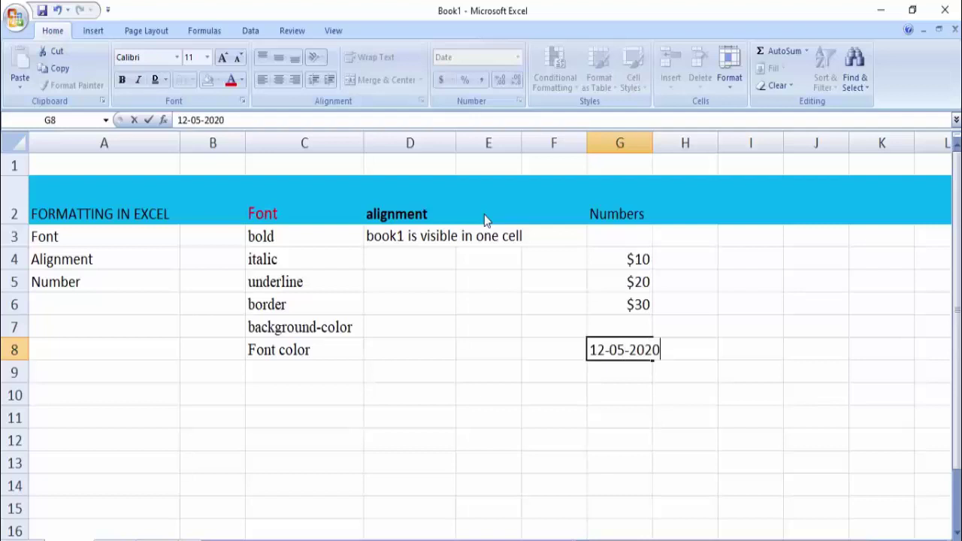
{"action": "key", "text": "Return"}
- Format the date in cell G8 with the 14-Mar-01 date type
{"action": "key", "text": "Up"}
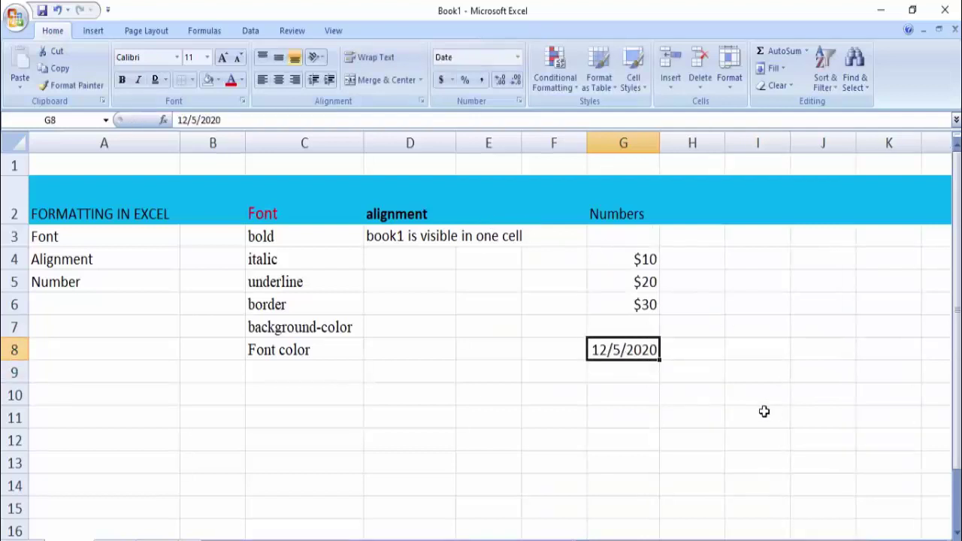
{"action": "left_click", "coordinate": [520, 101]}
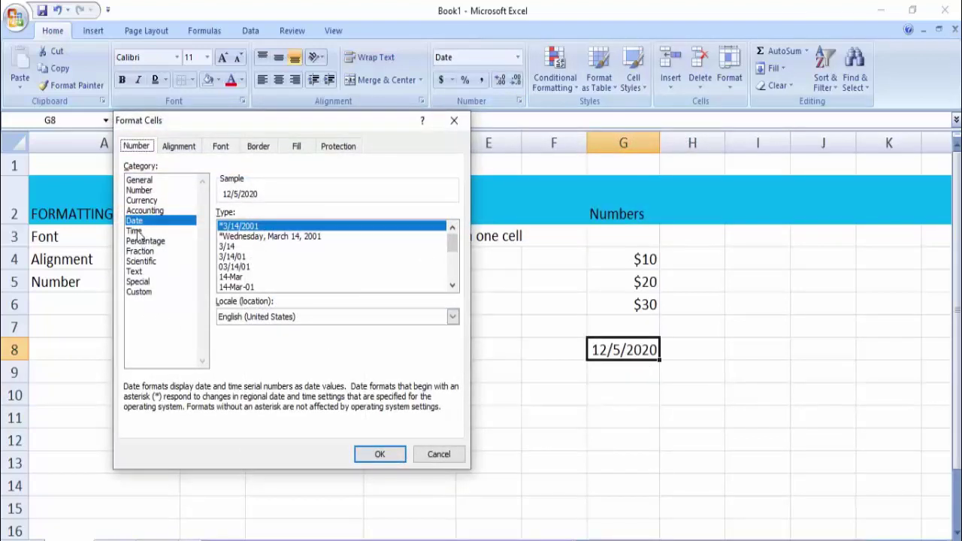
{"action": "left_click", "coordinate": [248, 288]}
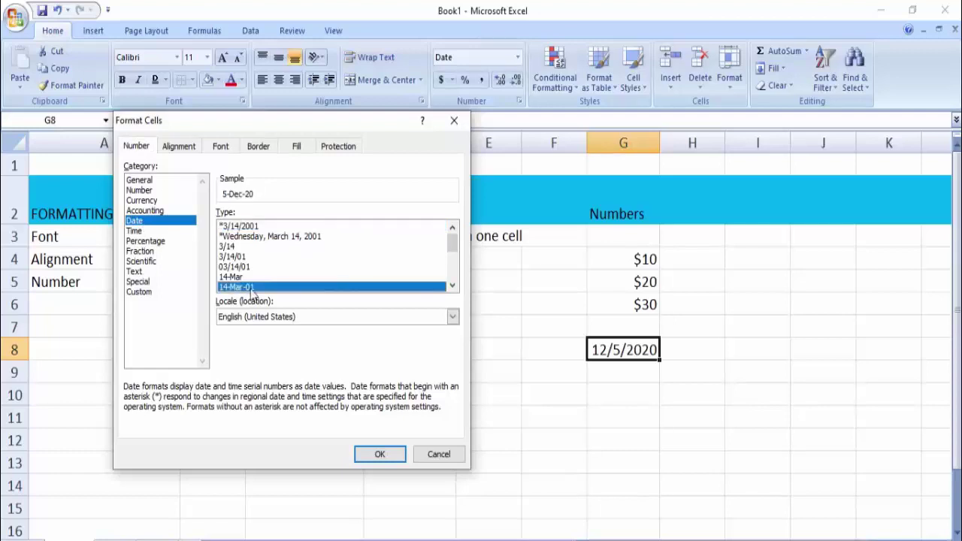
{"action": "left_click", "coordinate": [380, 454]}
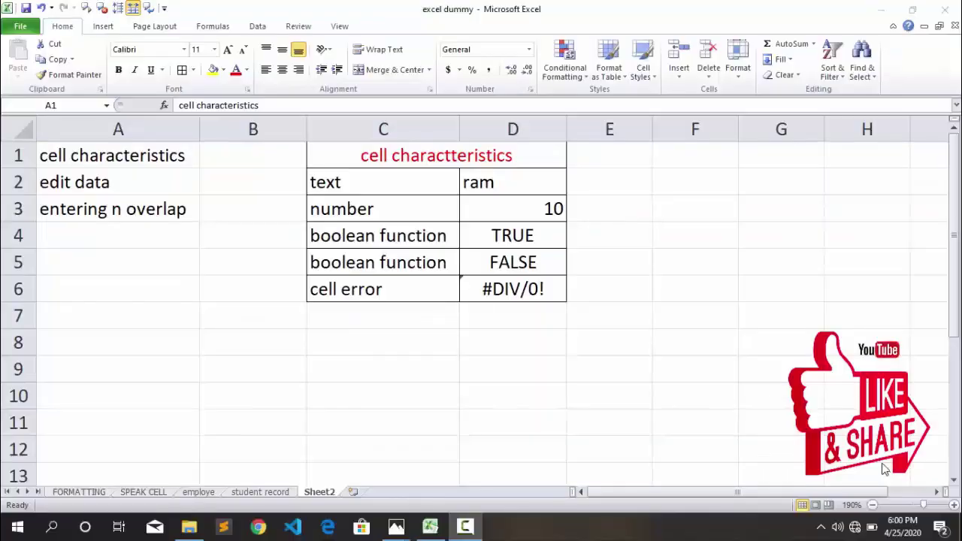
- On Sheet2 of the excel dummy workbook, enter the word text in cell F2 and the number 85 in F3
{"action": "left_click", "coordinate": [140, 157]}
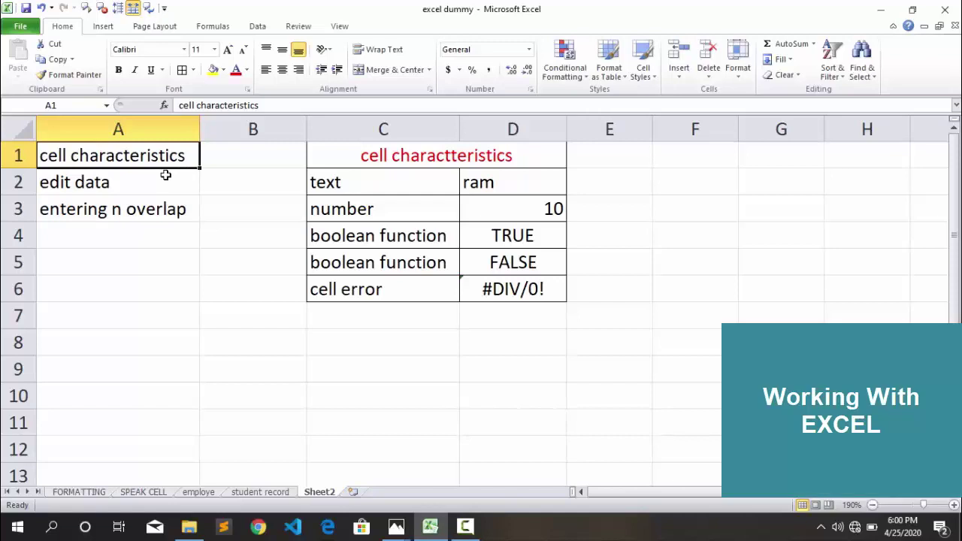
{"action": "left_click", "coordinate": [369, 181]}
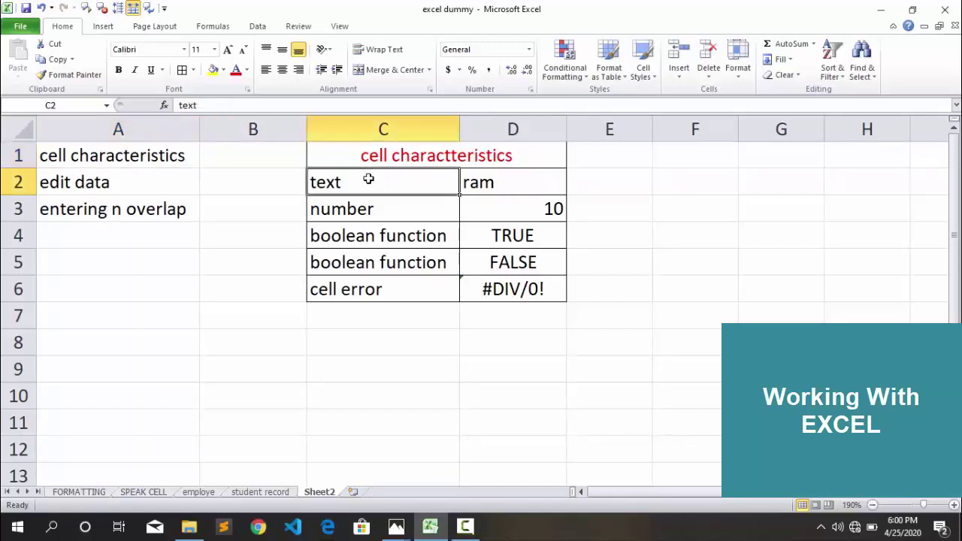
{"action": "left_click", "coordinate": [676, 187]}
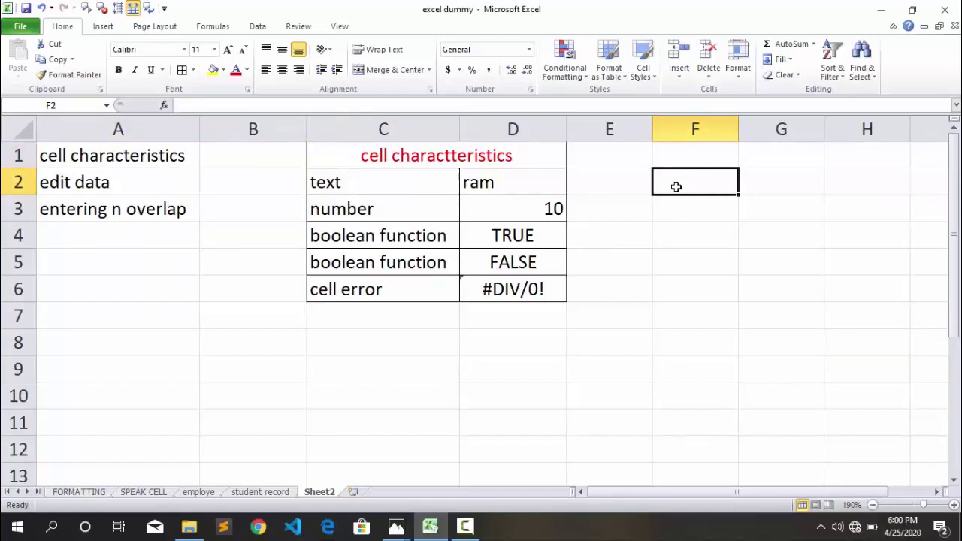
{"action": "type", "text": "tex"}
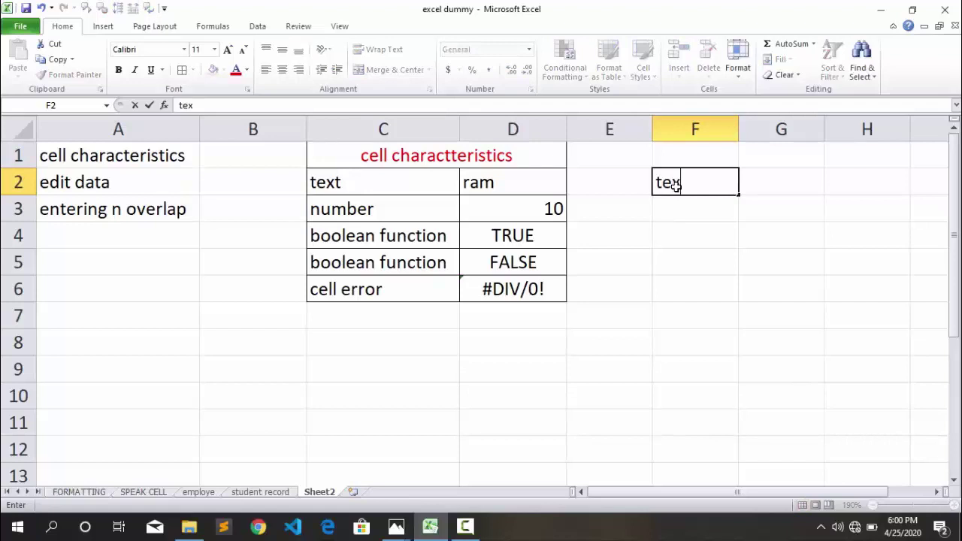
{"action": "type", "text": "t"}
{"action": "key", "text": "Return"}
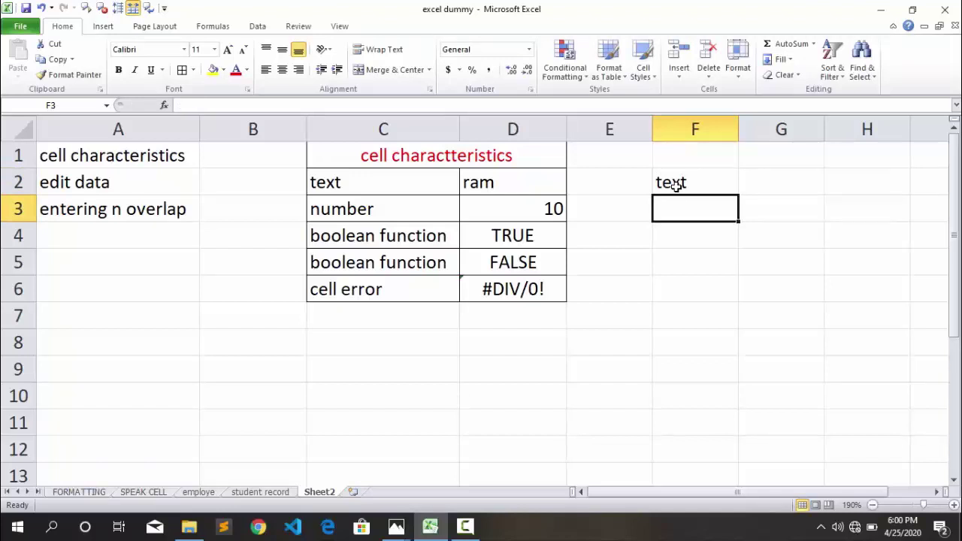
{"action": "type", "text": "85"}
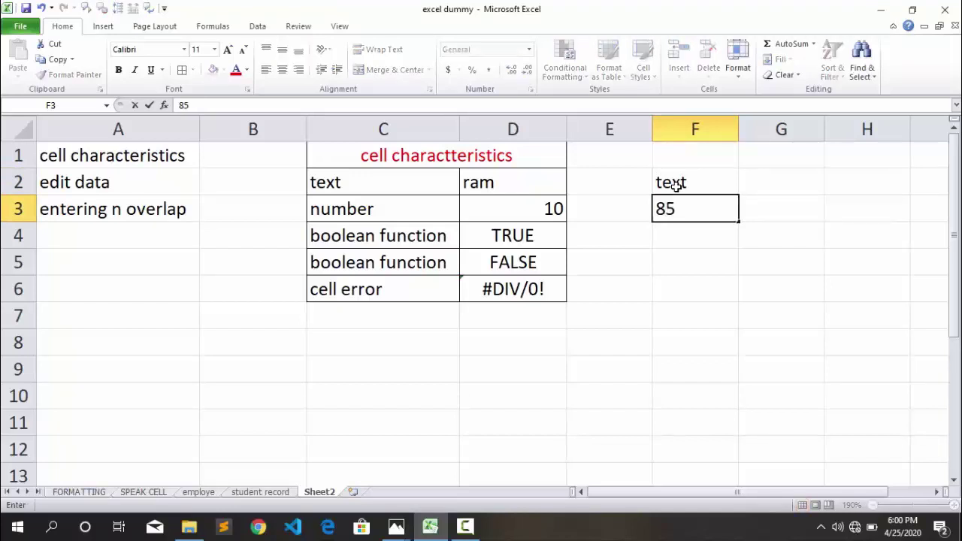
{"action": "key", "text": "Return"}
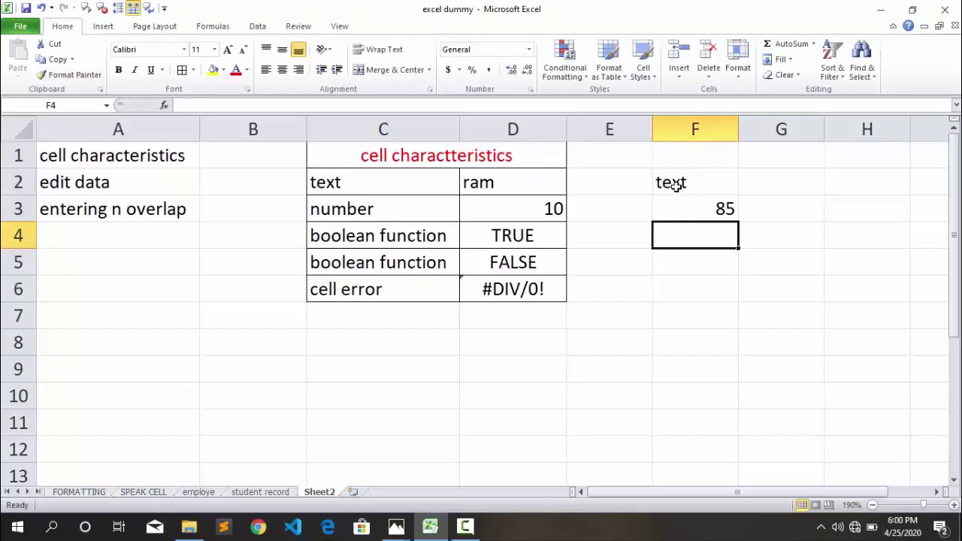
- Enter the Boolean values true in cell F4 and false in cell F5
{"action": "key", "text": "Up"}
{"action": "key", "text": "Down"}
{"action": "type", "text": "true"}
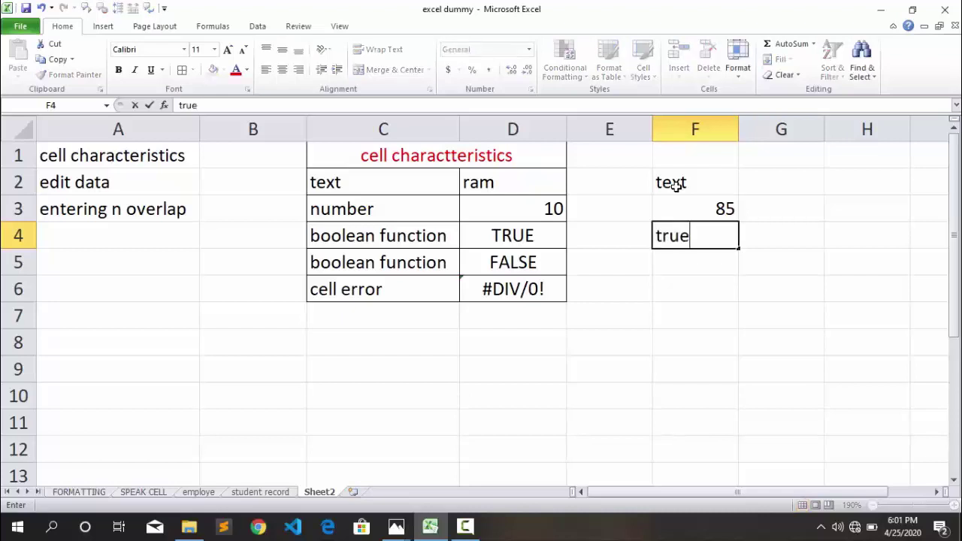
{"action": "key", "text": "Return"}
{"action": "type", "text": "f"}
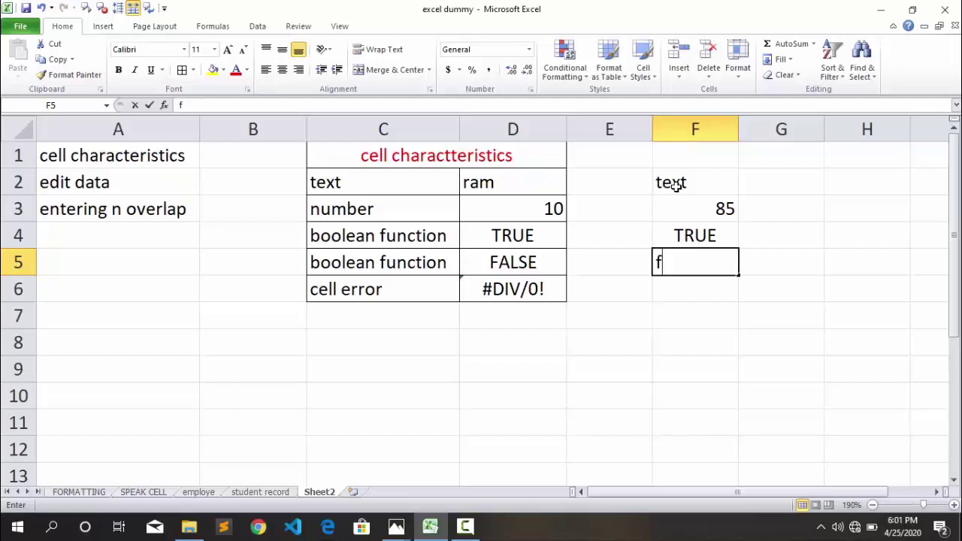
{"action": "type", "text": "alse"}
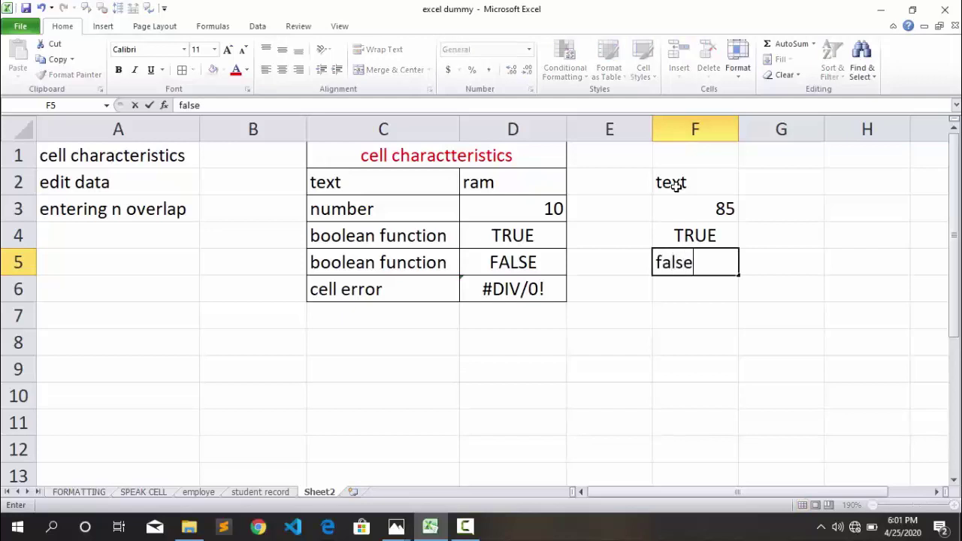
{"action": "key", "text": "Return"}
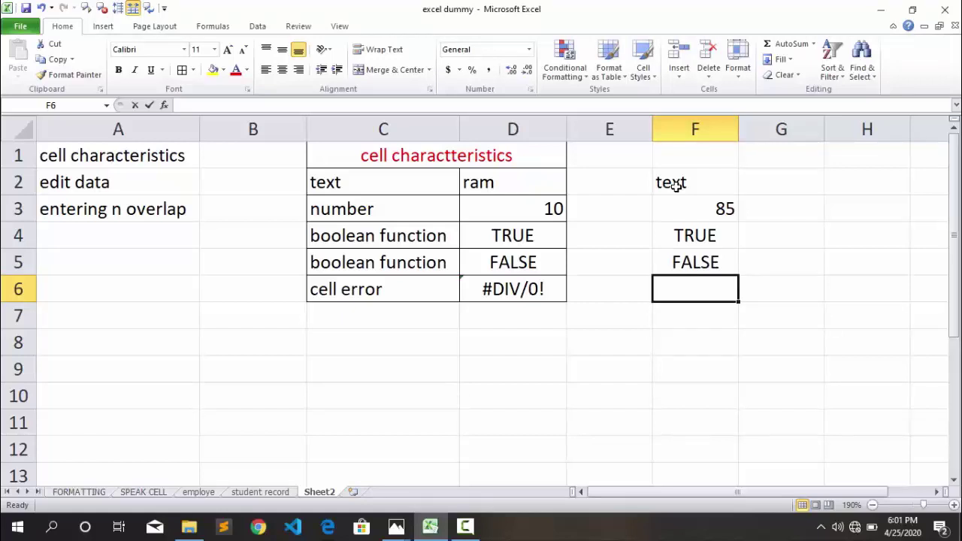
{"action": "type", "text": "=0/5"}
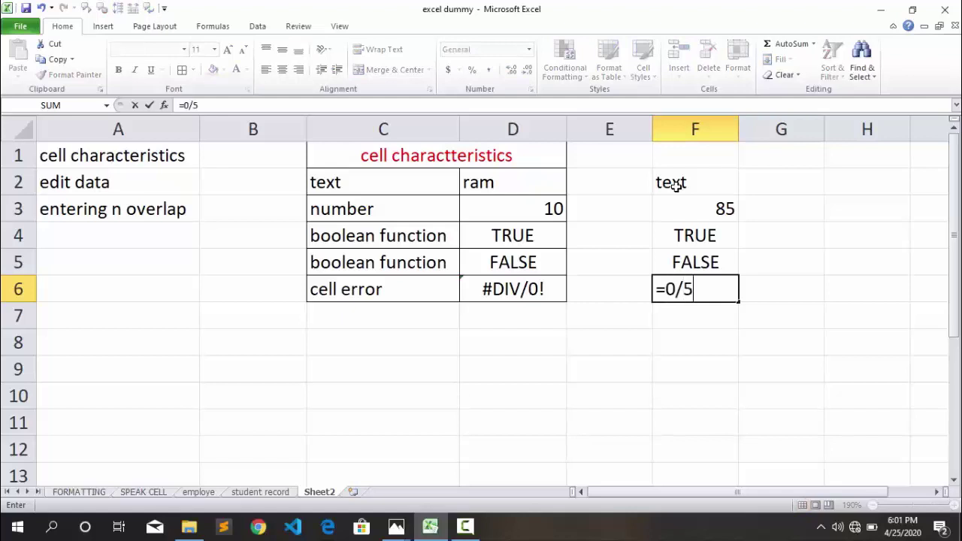
{"action": "key", "text": "Return"}
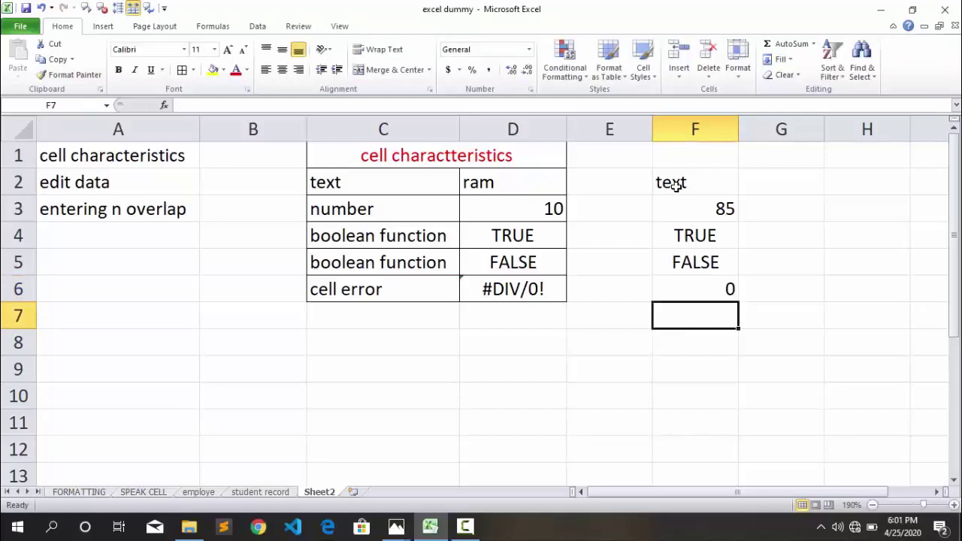
{"action": "key", "text": "Up"}
{"action": "key", "text": "Delete"}
- Check the cell error formula in D6 and enter the same formula, =1/0, in cell F6
{"action": "key", "text": "Left"}
{"action": "key", "text": "Left"}
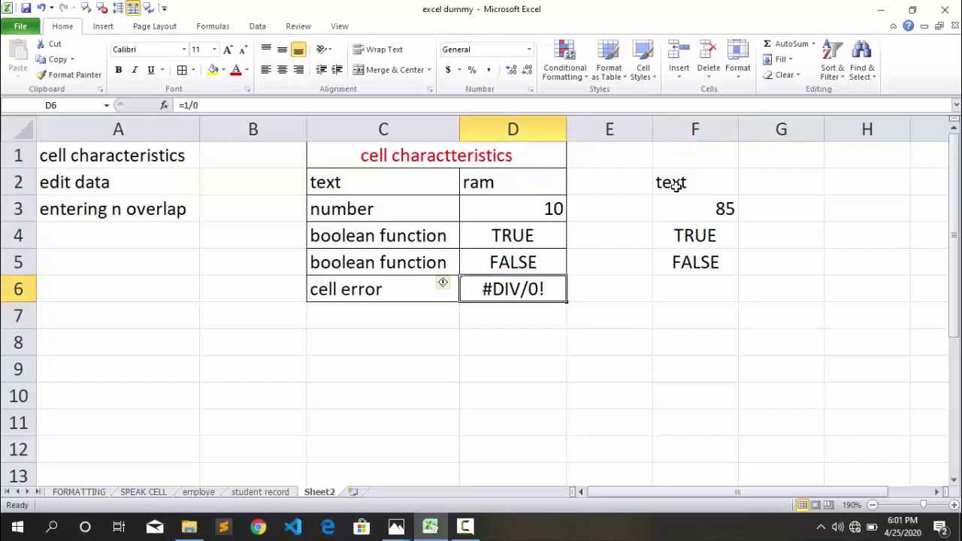
{"action": "key", "text": "Right"}
{"action": "key", "text": "Right"}
{"action": "type", "text": "=1/0"}
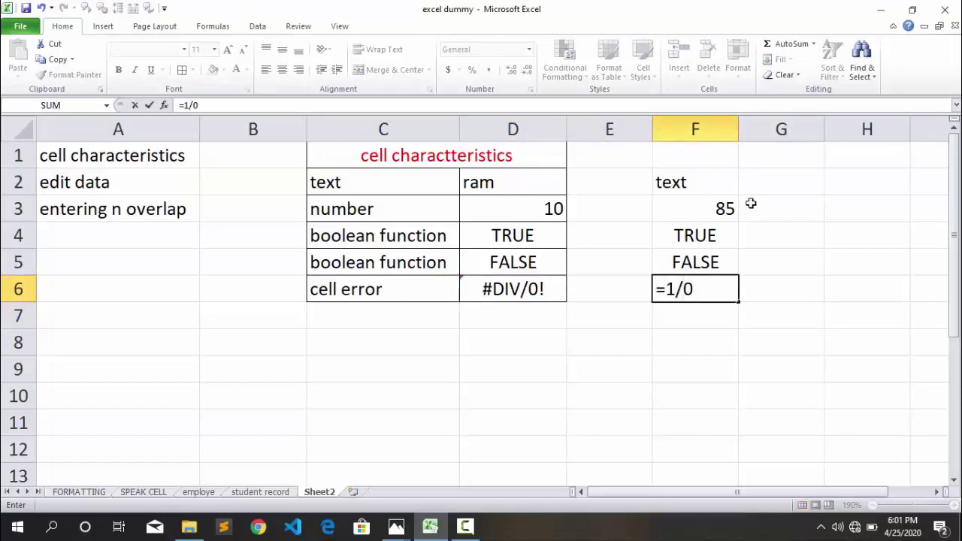
{"action": "key", "text": "Return"}
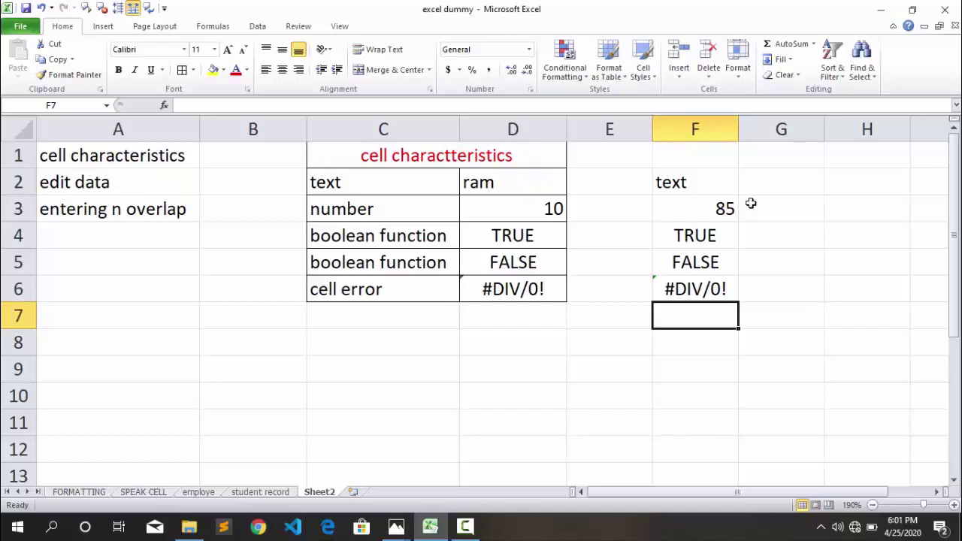
- Enter 85 as text in cell F7 by prefixing it with an apostrophe
{"action": "type", "text": "'"}
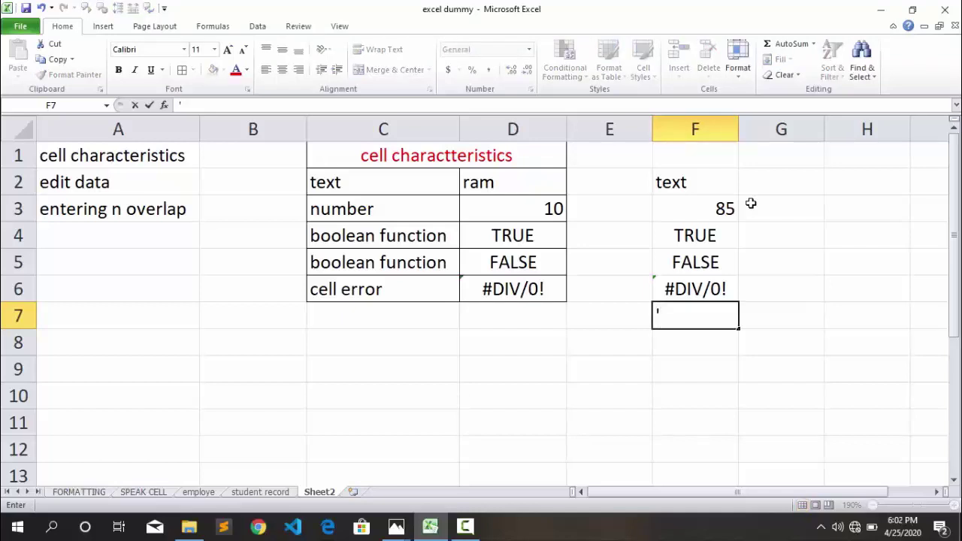
{"action": "type", "text": "85"}
{"action": "key", "text": "Return"}
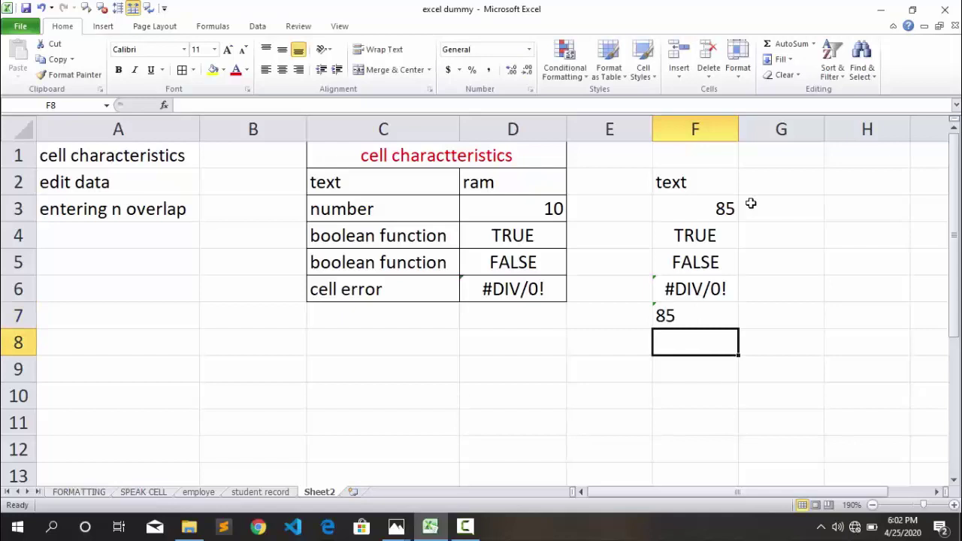
{"action": "key", "text": "Up"}
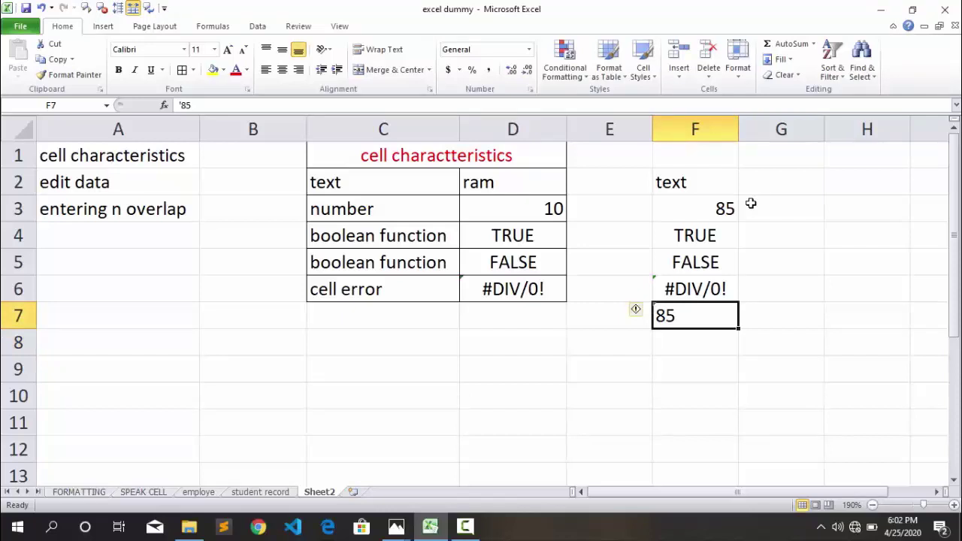
- Enter 85 as a plain number in cell F8, directly below the text version
{"action": "key", "text": "Down"}
{"action": "key", "text": "Down"}
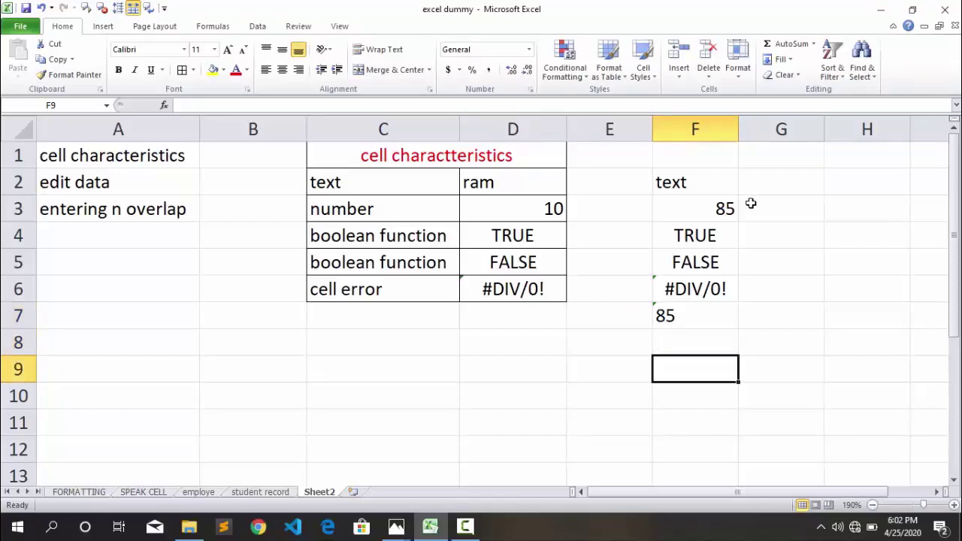
{"action": "key", "text": "Up"}
{"action": "type", "text": "85"}
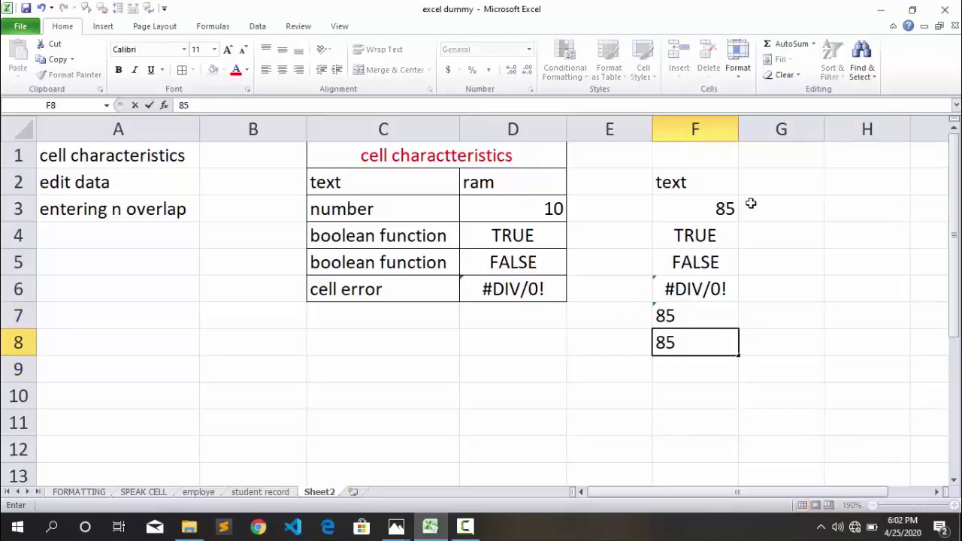
{"action": "key", "text": "Tab"}
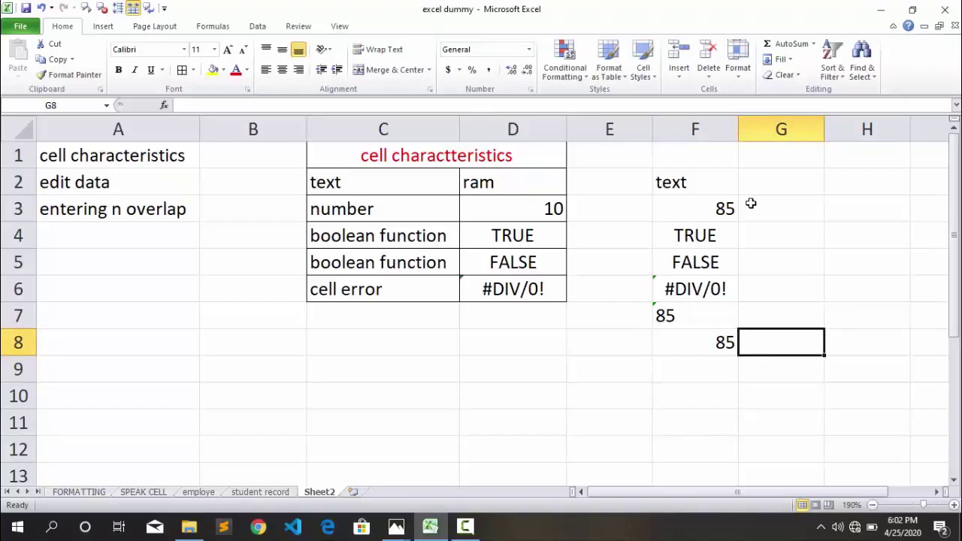
{"action": "key", "text": "Left"}
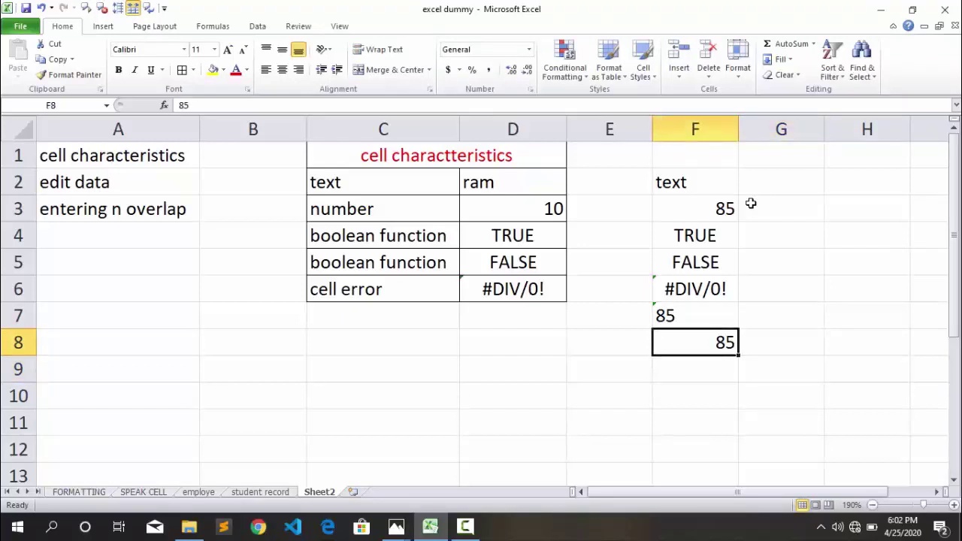
- Enter 45 as text in cell F9 by prefixing it with an apostrophe
{"action": "key", "text": "Down"}
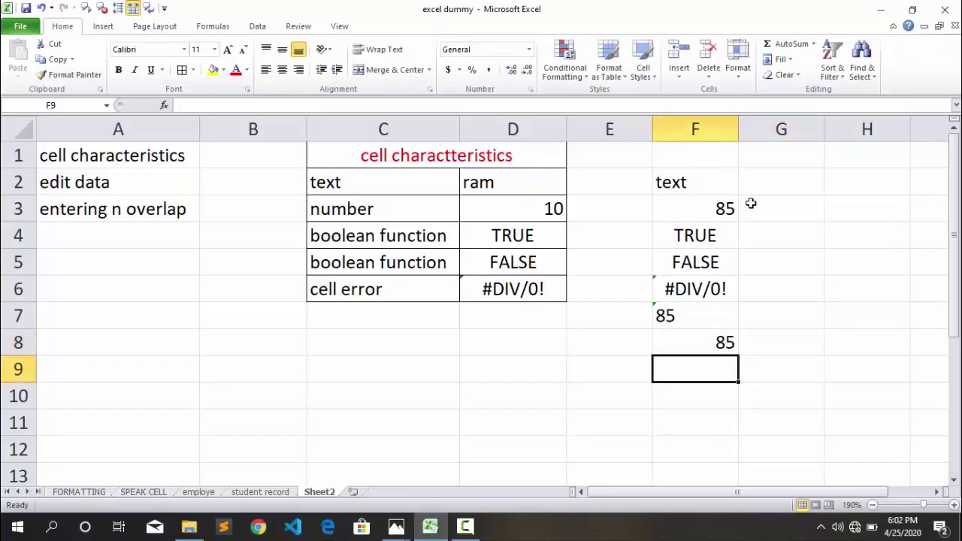
{"action": "type", "text": "'45"}
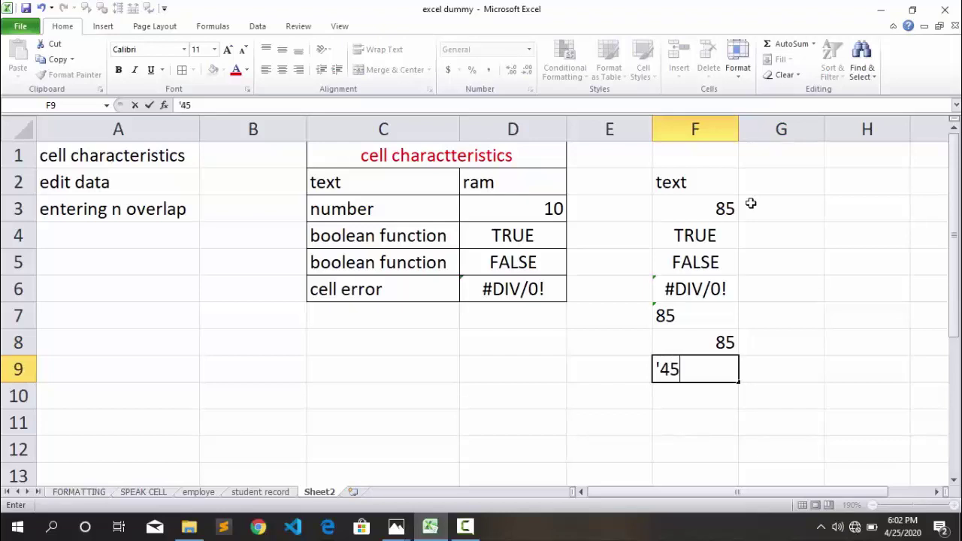
{"action": "key", "text": "Return"}
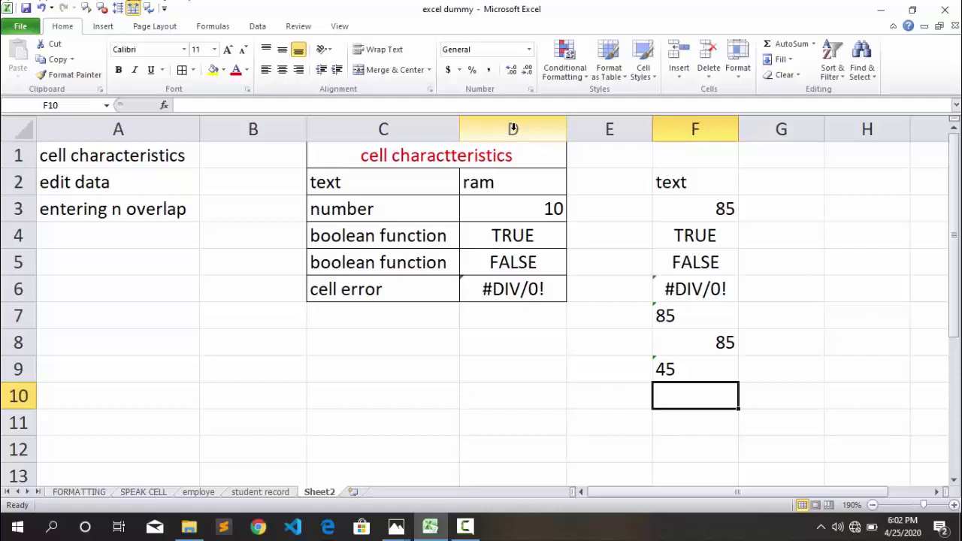
- Edit the existing entry in cell C2 in place, adding a word so the label reads "text value"
{"action": "left_click", "coordinate": [106, 184]}
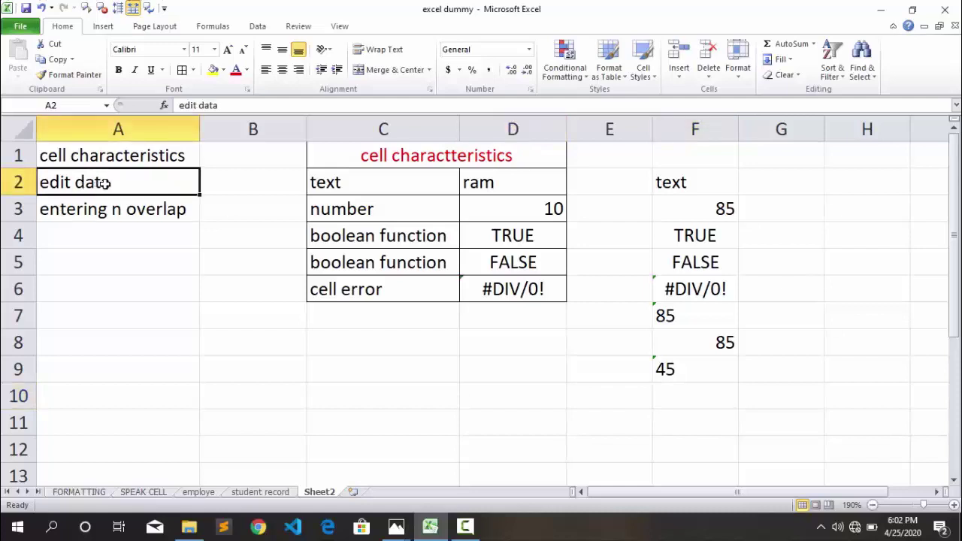
{"action": "left_click", "coordinate": [131, 213]}
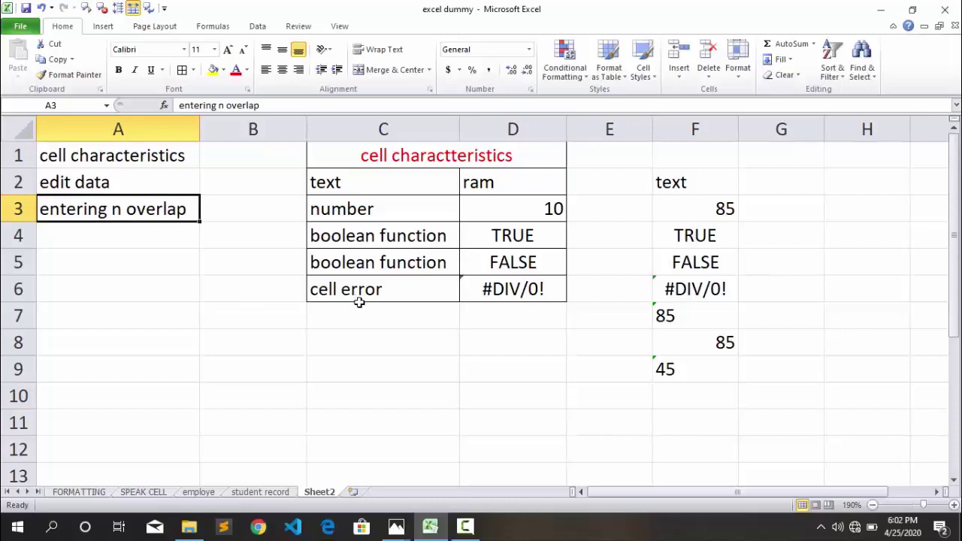
{"action": "left_click", "coordinate": [360, 182]}
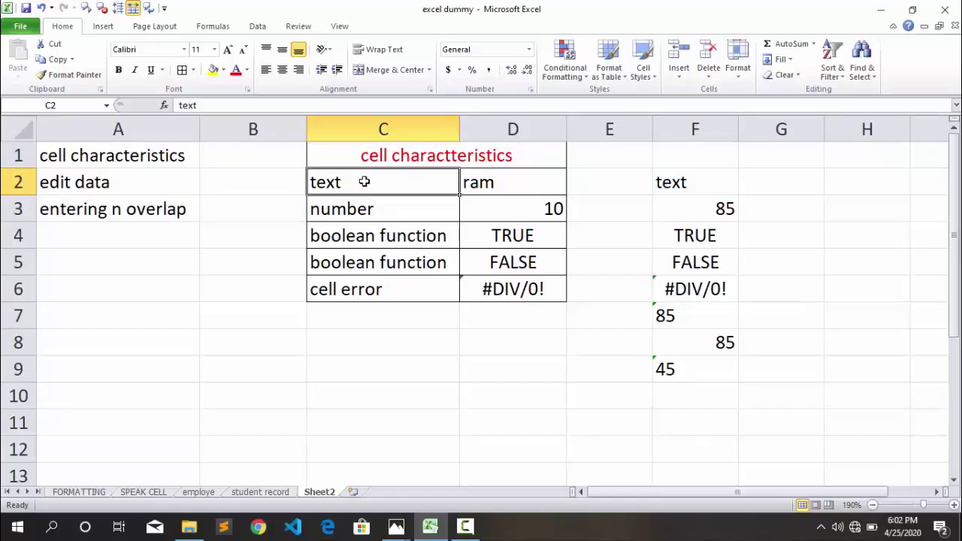
{"action": "double_click", "coordinate": [363, 181]}
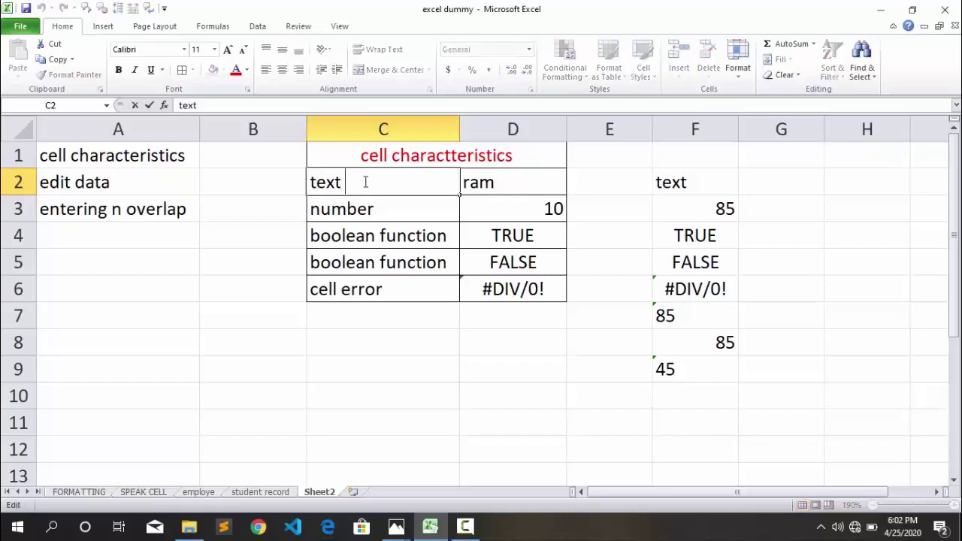
{"action": "type", "text": "value"}
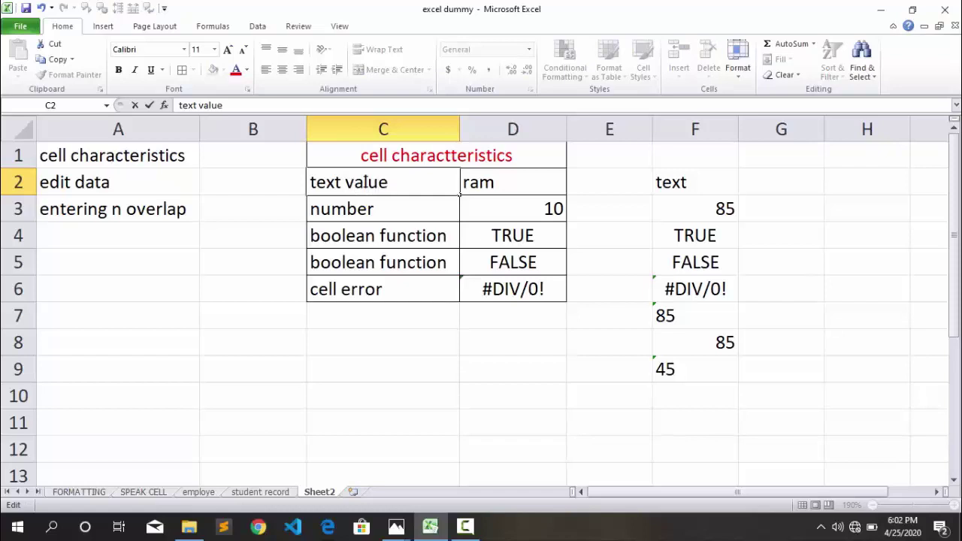
{"action": "key", "text": "Return"}
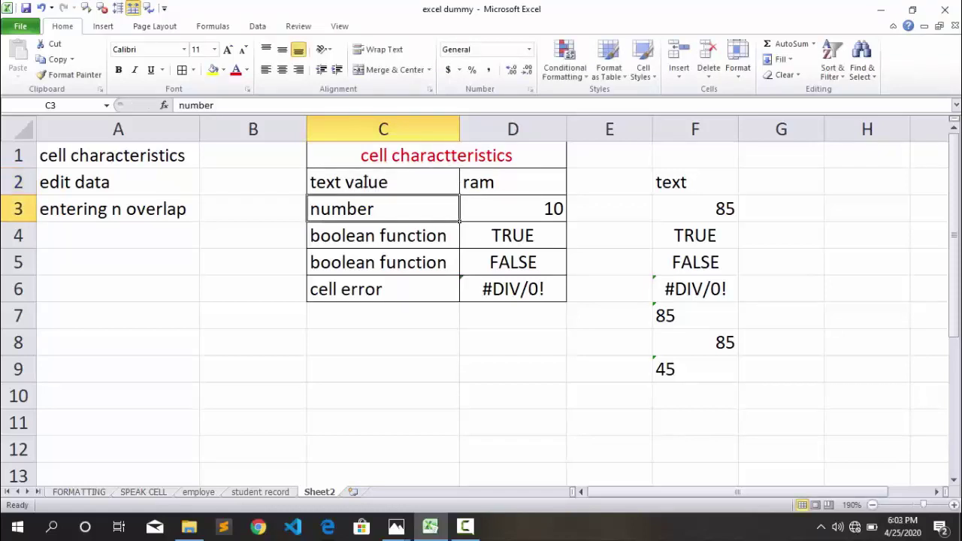
- Reopen cell C2 for in-cell editing and delete the word "value" so the label reads "text"
{"action": "left_click", "coordinate": [368, 181]}
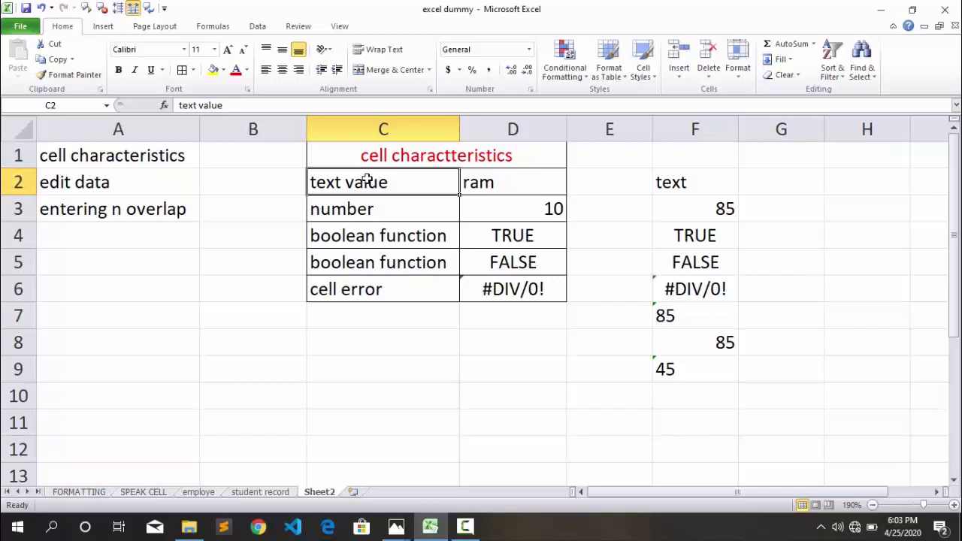
{"action": "key", "text": "F2"}
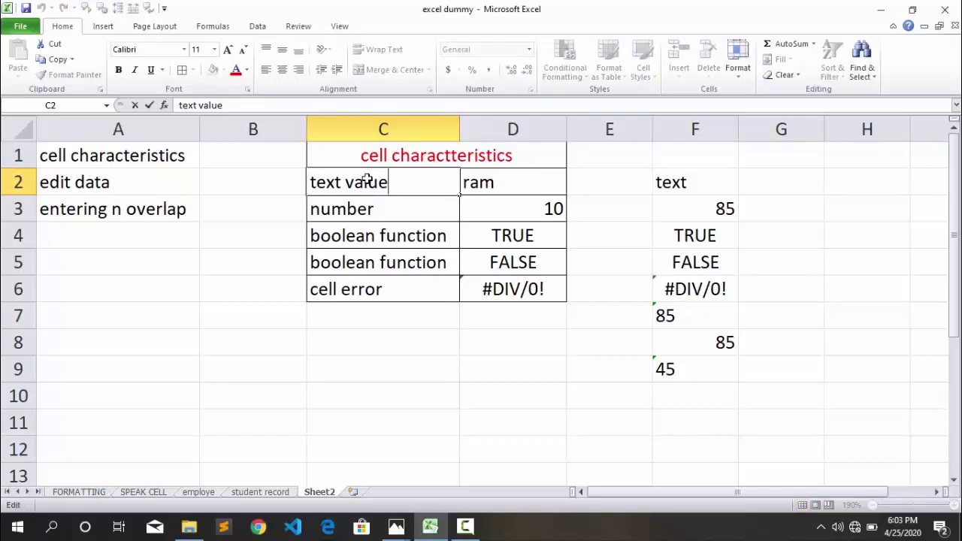
{"action": "key", "text": "BackSpace"}
{"action": "key", "text": "BackSpace"}
{"action": "key", "text": "BackSpace"}
{"action": "key", "text": "BackSpace"}
{"action": "key", "text": "BackSpace"}
{"action": "key", "text": "BackSpace"}
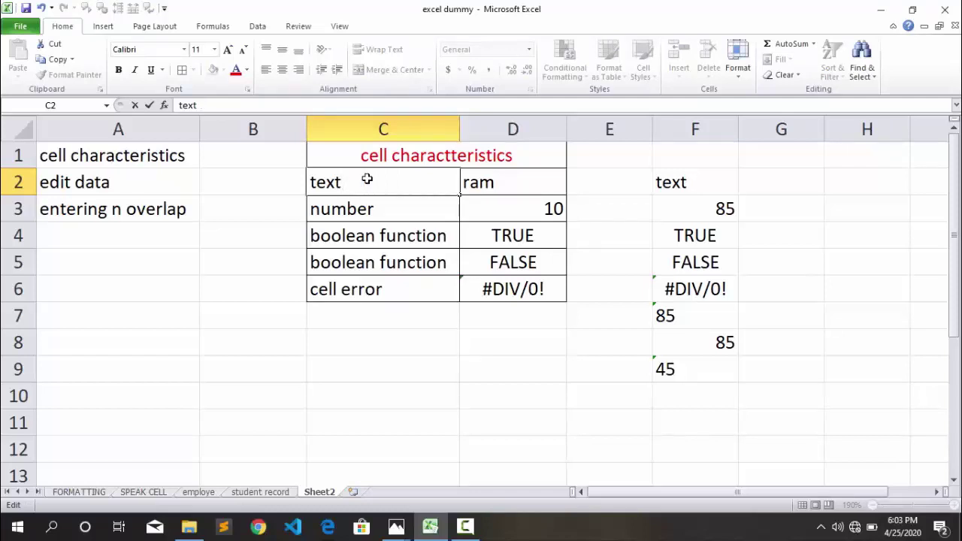
{"action": "key", "text": "Return"}
- Overwrite the sample name in cell D2, beside the "text" label, with a different first name
{"action": "left_click", "coordinate": [367, 178]}
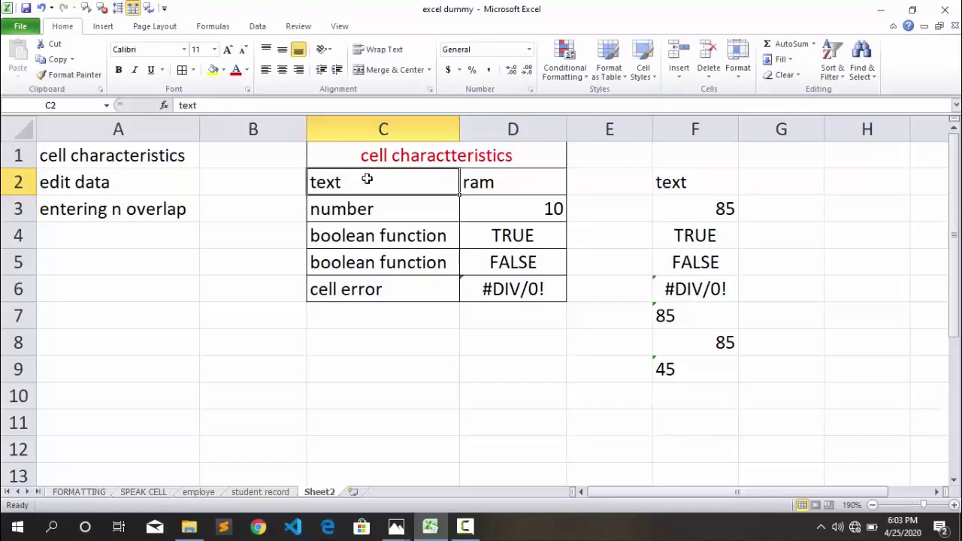
{"action": "key", "text": "Right"}
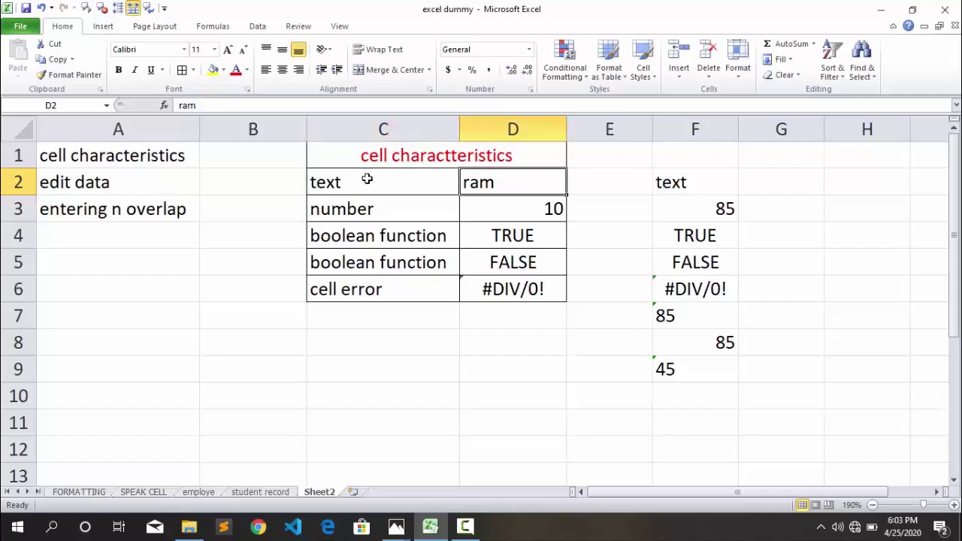
{"action": "type", "text": "jai"}
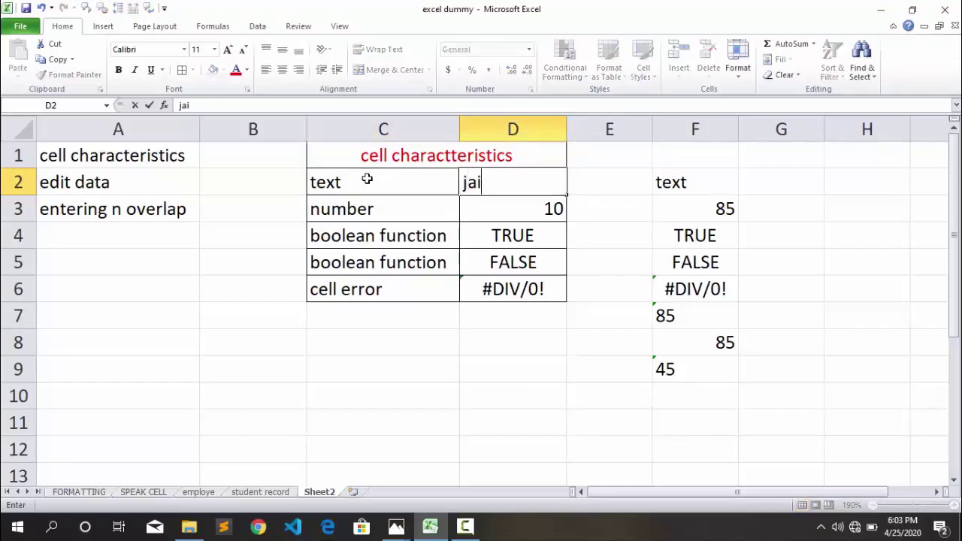
{"action": "key", "text": "Return"}
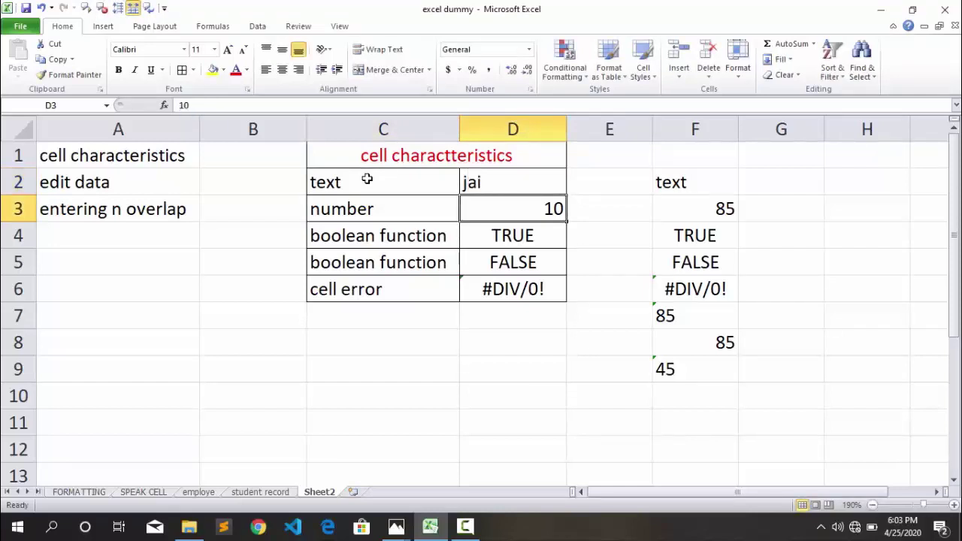